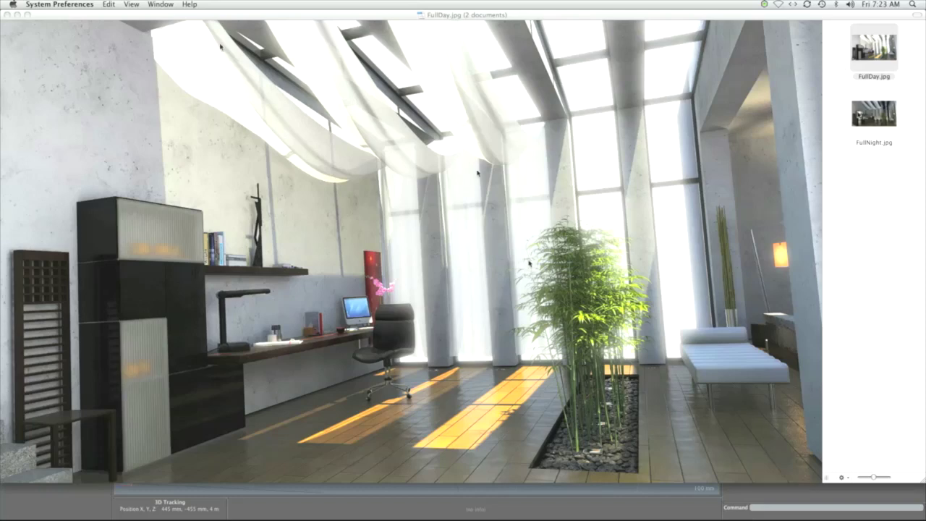
- View the FullNight.jpg reference image, then switch to modo and load the scene Shot_Start.lxo from the Architectural_Series folder
click(856, 130)
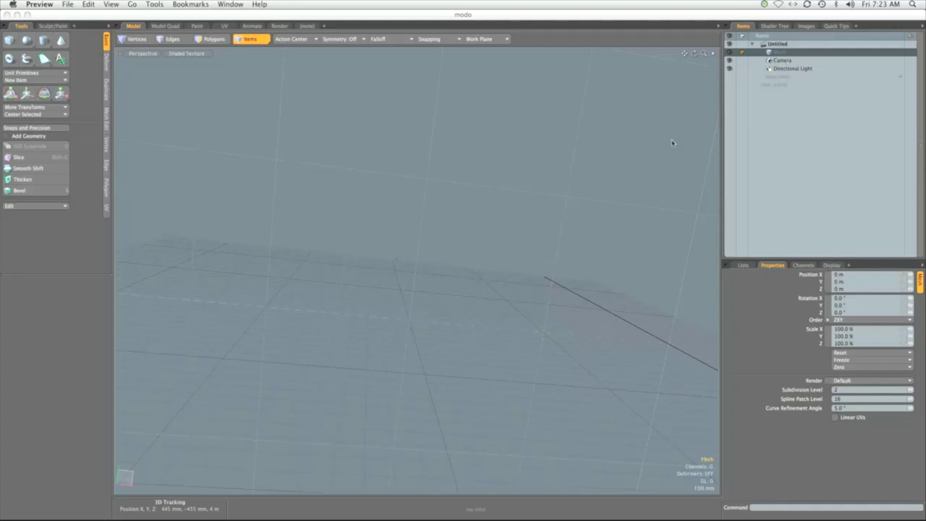
key(super+o)
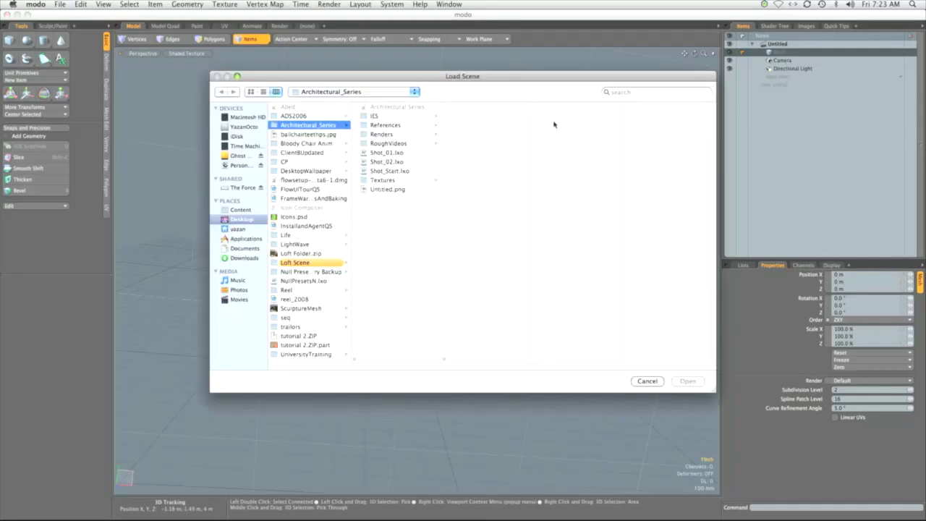
click(399, 172)
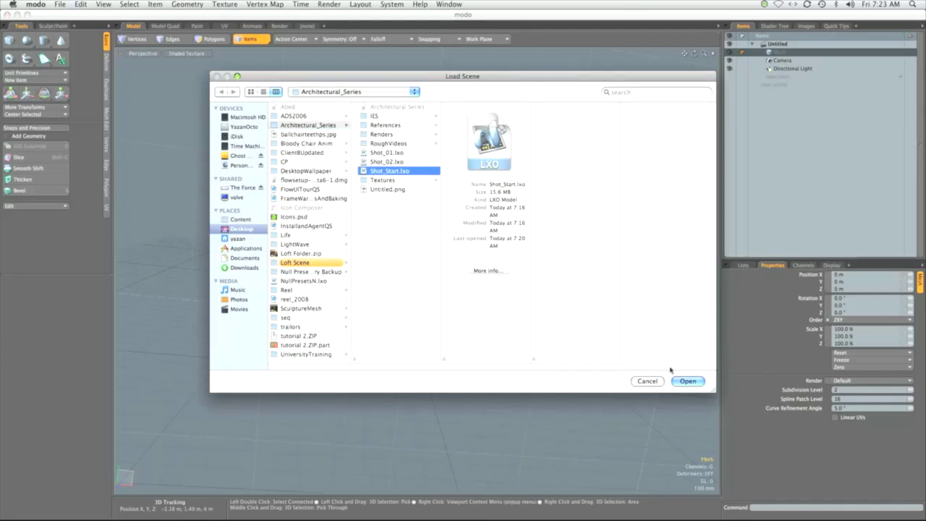
click(690, 381)
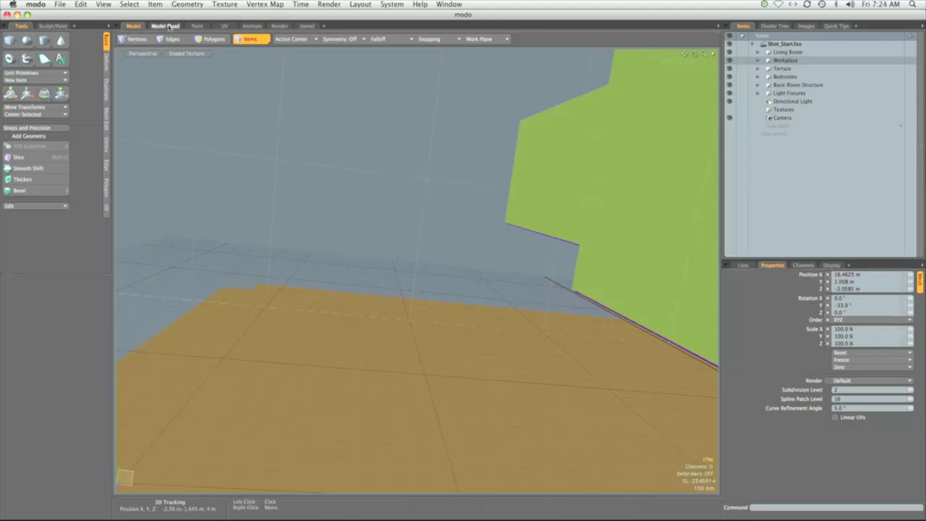
- Switch to the Render layout and set the camera viewport's inactive meshes to Same as Active Mesh
click(280, 26)
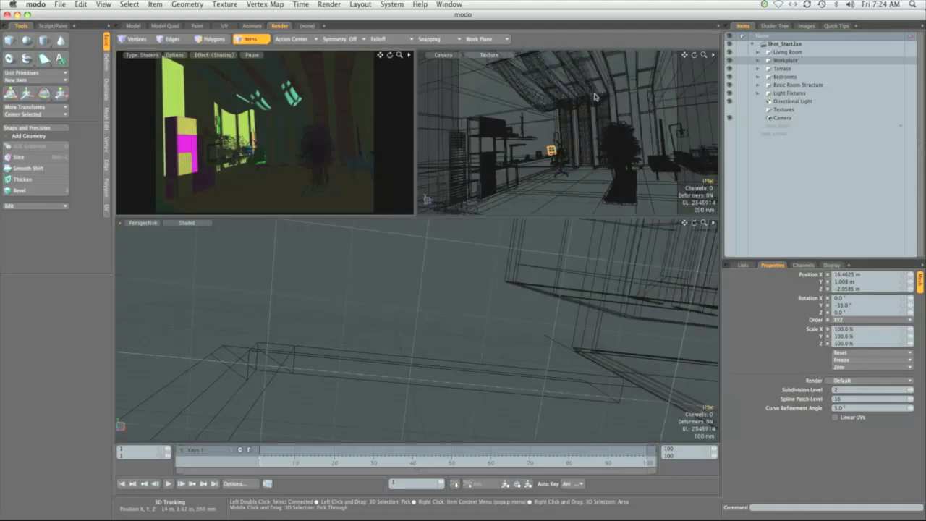
key(o)
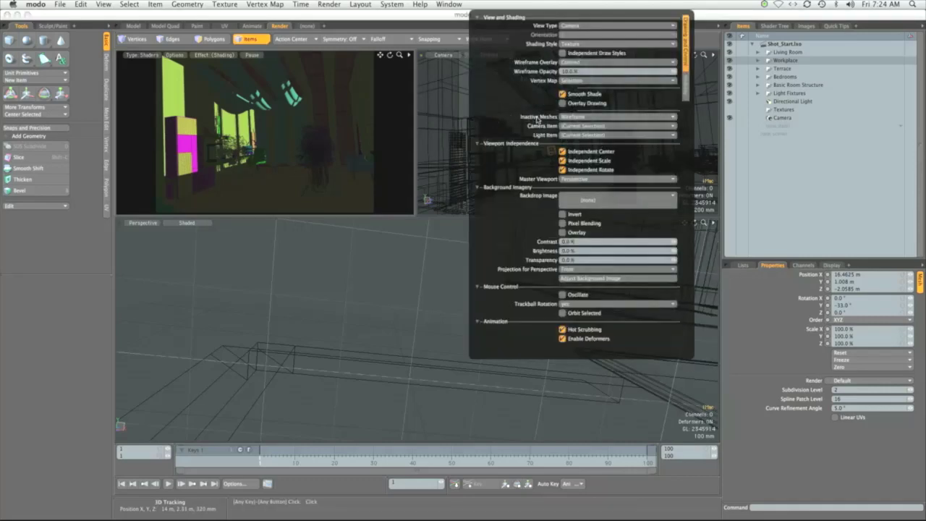
click(577, 118)
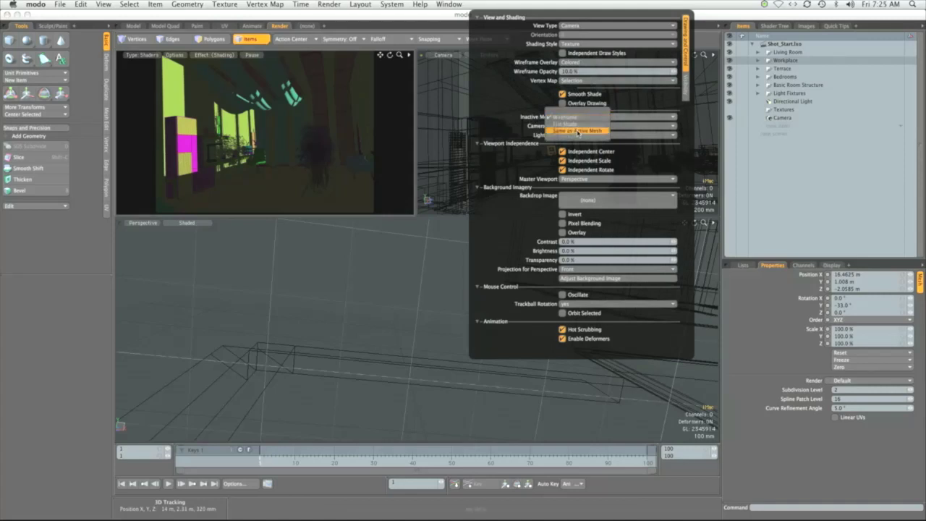
click(578, 131)
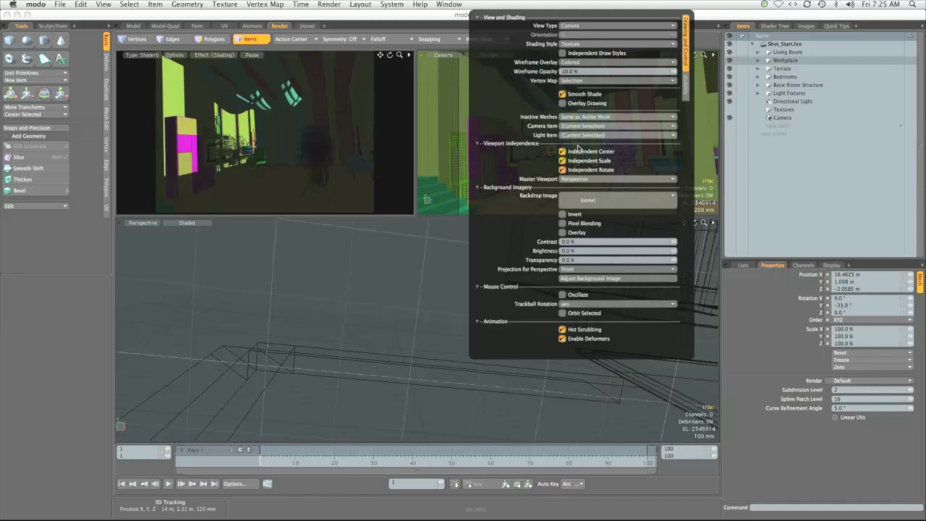
- Show lights and cameras and hide locators and texture locators in the camera viewport
click(685, 93)
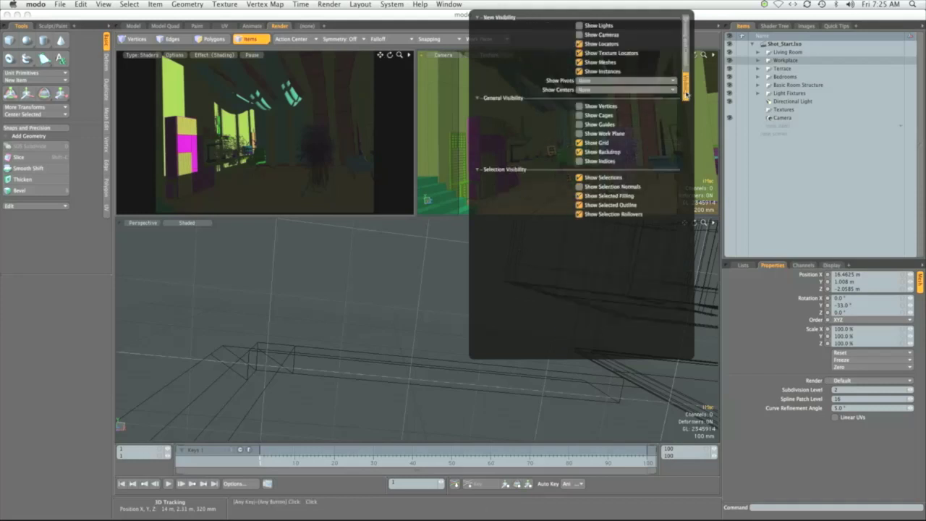
click(589, 26)
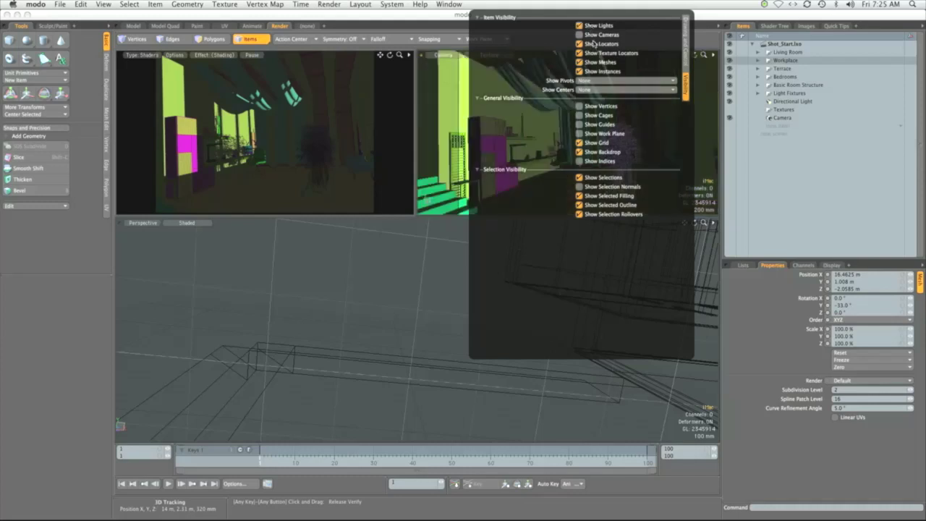
click(594, 35)
click(588, 45)
click(589, 54)
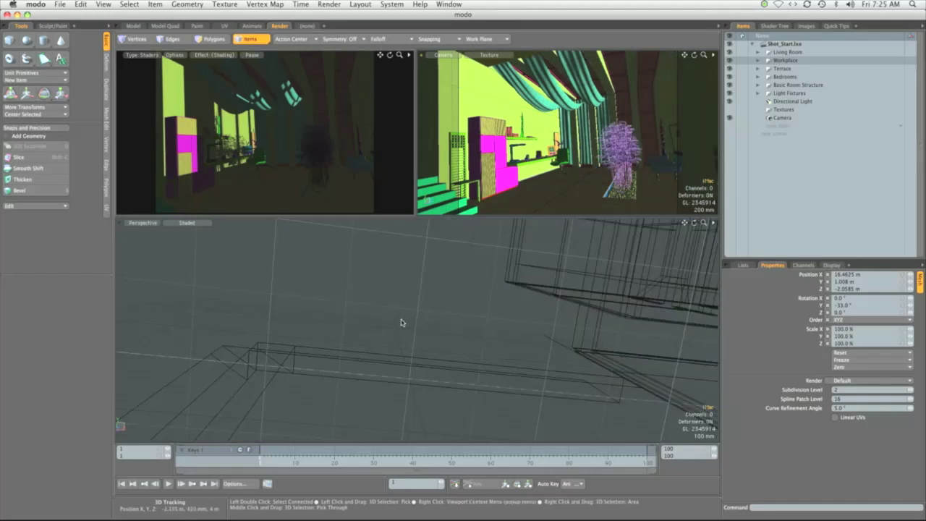
- Show lights and cameras and hide locators and texture locators in the perspective viewport, keeping its Perspective view
key(o)
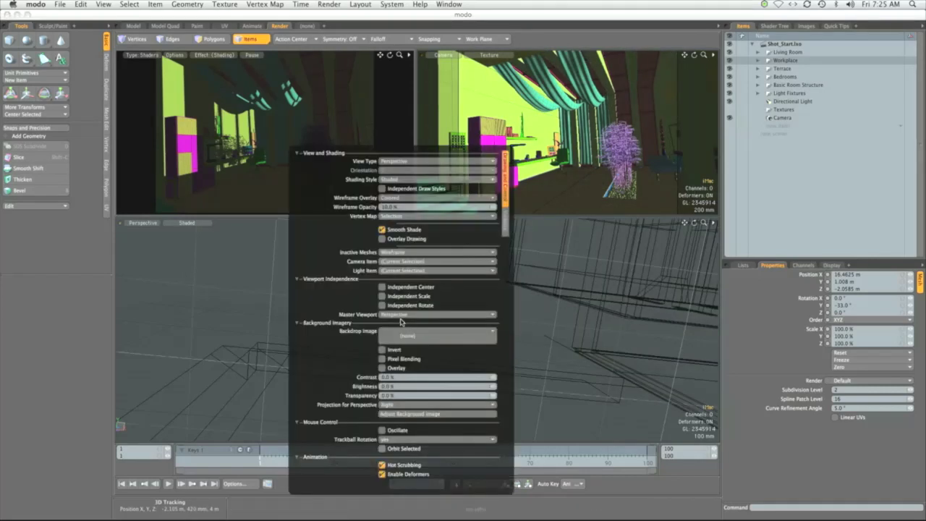
click(505, 226)
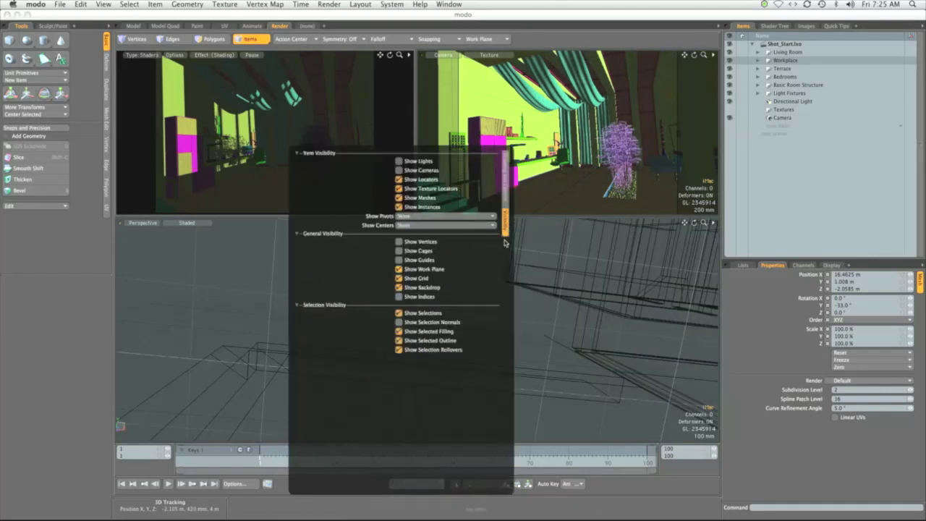
click(427, 162)
click(428, 171)
click(429, 180)
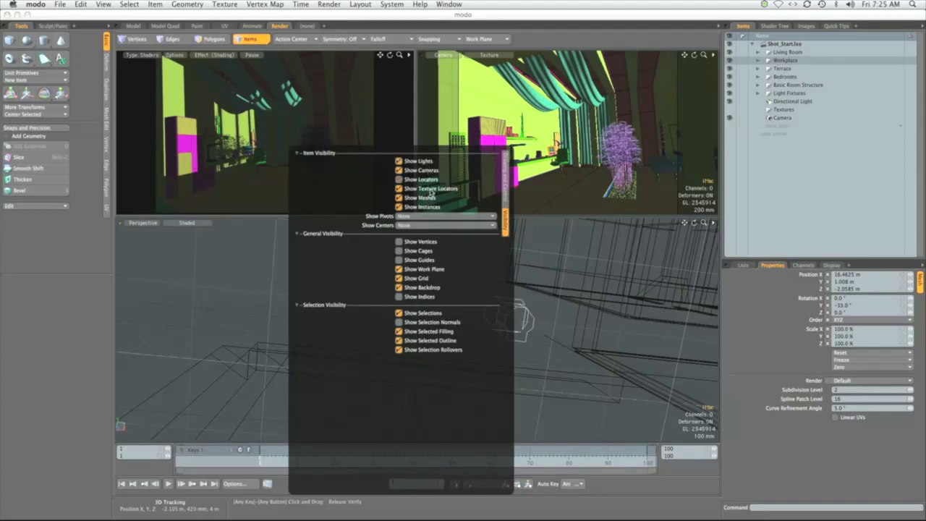
click(430, 189)
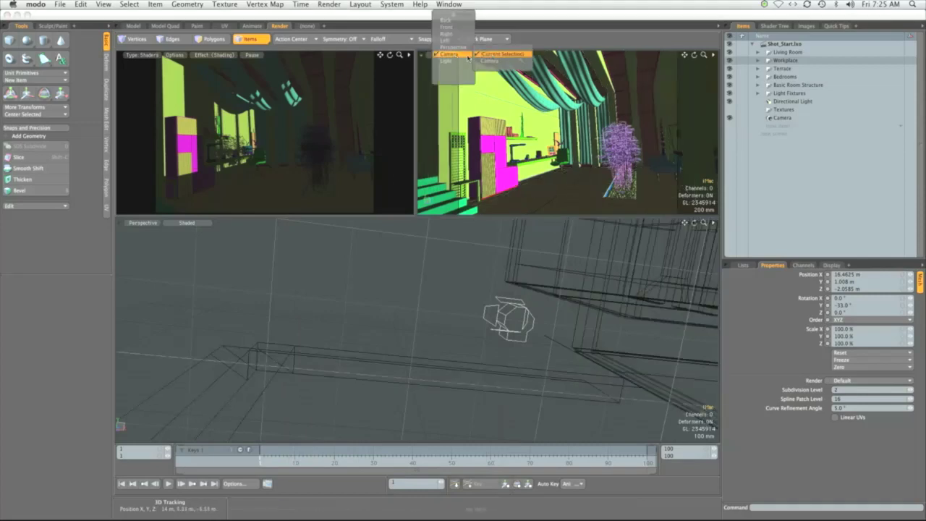
click(145, 223)
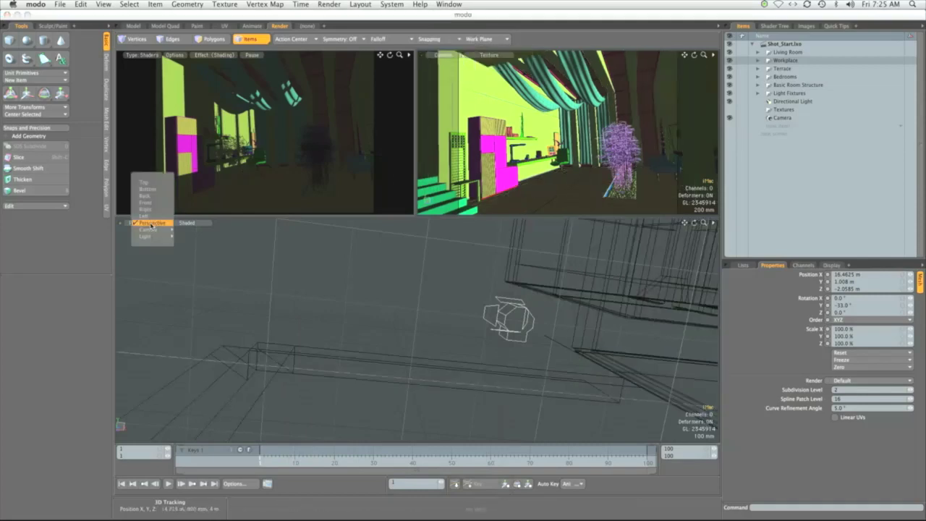
click(154, 224)
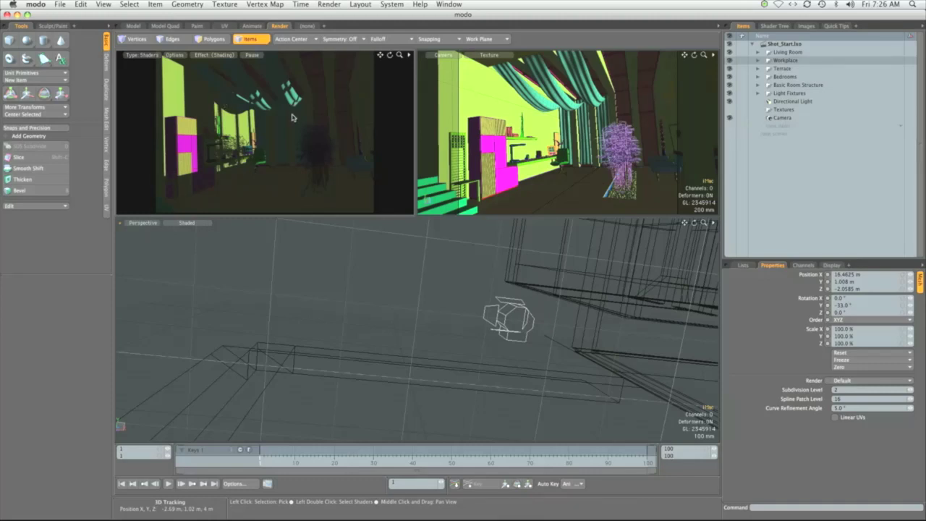
- Turn displacements on in the preview render and switch them off again
click(180, 56)
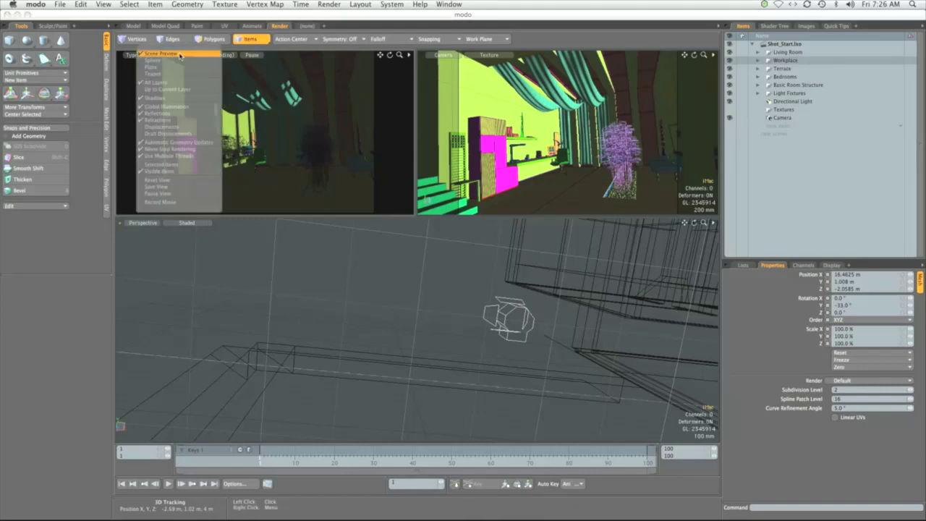
click(167, 127)
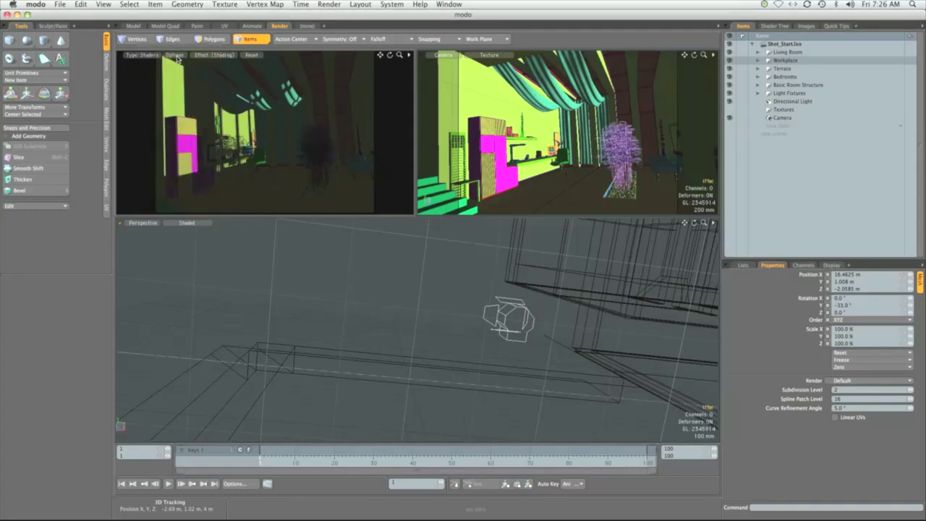
click(178, 58)
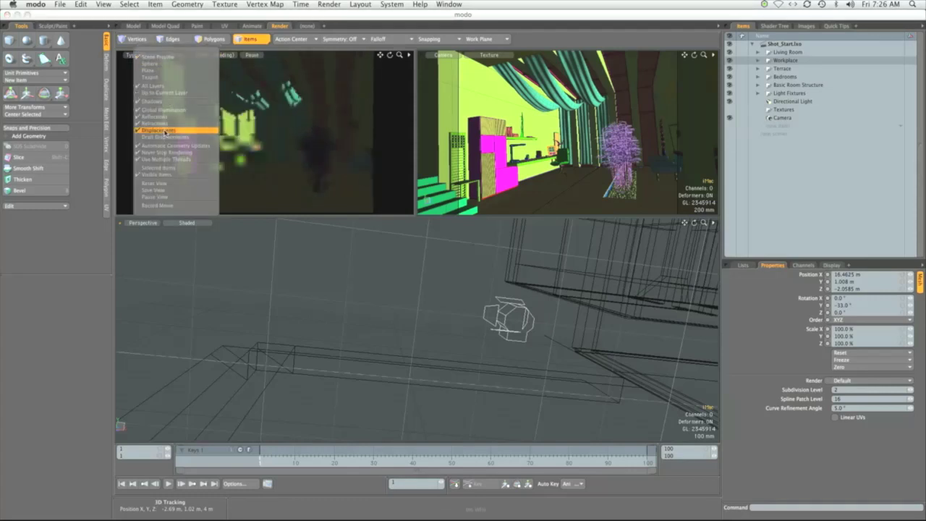
click(165, 132)
- Disable Never Stop Rendering for the preview render
click(173, 58)
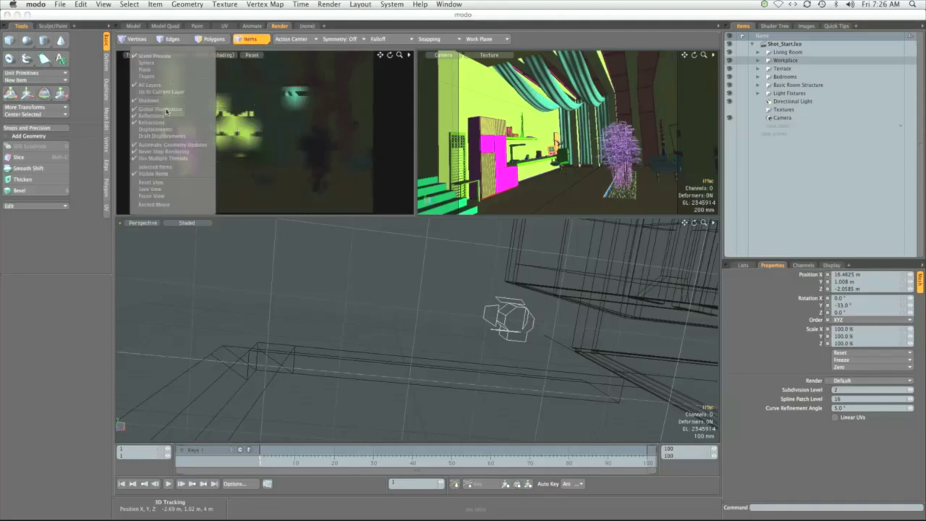
click(165, 153)
click(174, 56)
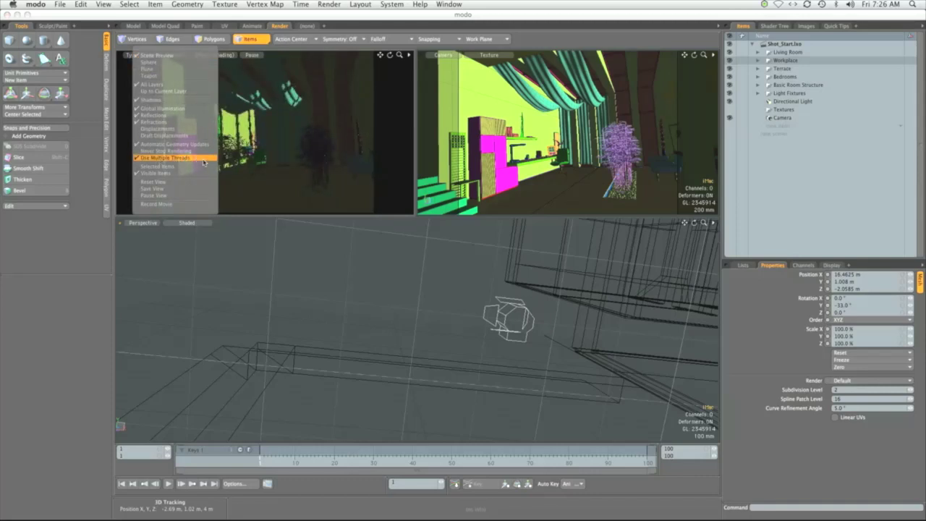
click(311, 160)
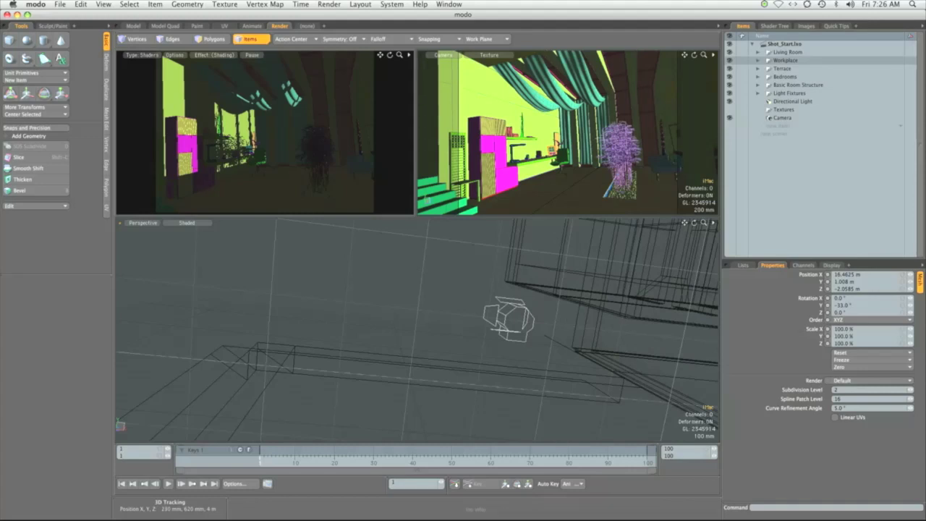
- Examine the items in the Living Room group and try out their visibility toggles
key(super+Tab)
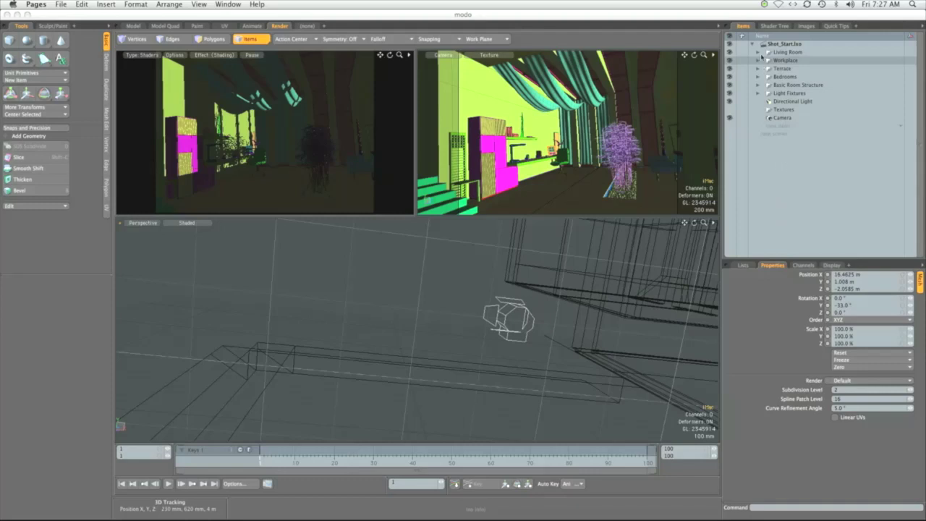
click(775, 54)
click(768, 53)
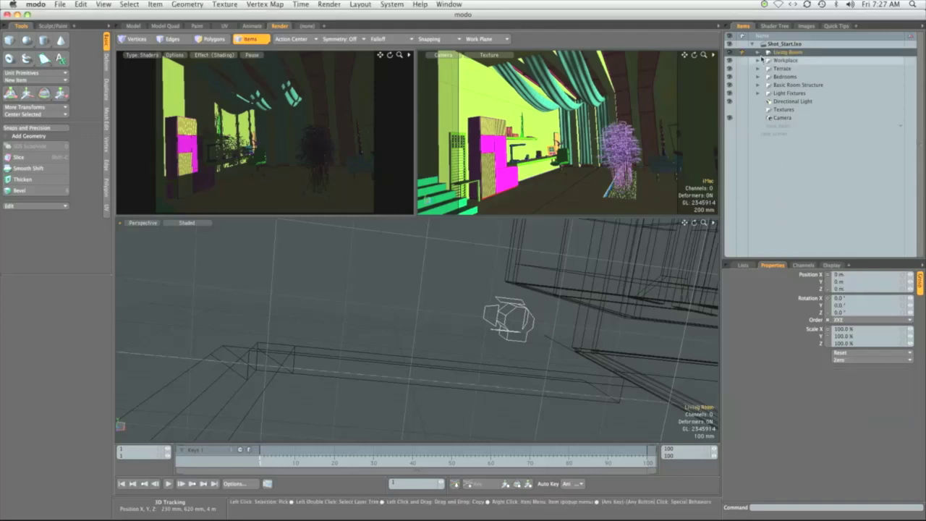
click(757, 55)
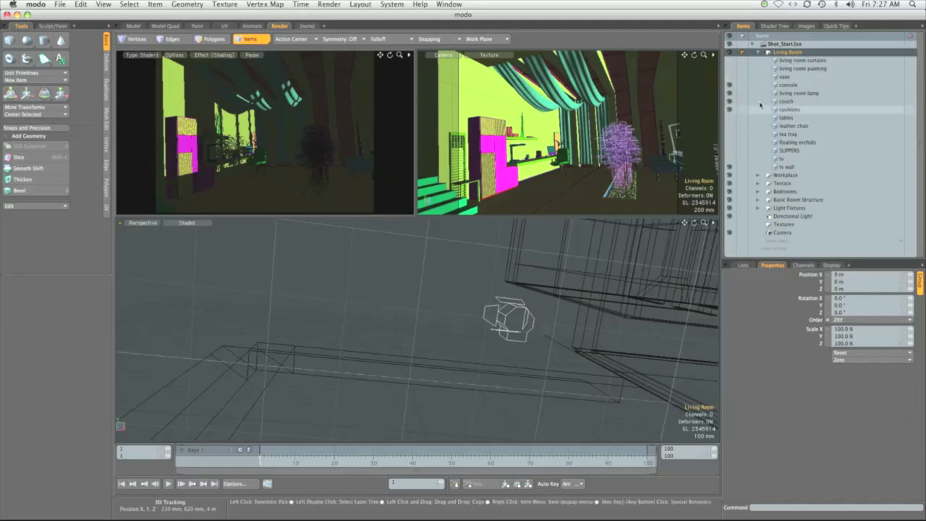
click(729, 53)
drag(729, 85, 730, 109)
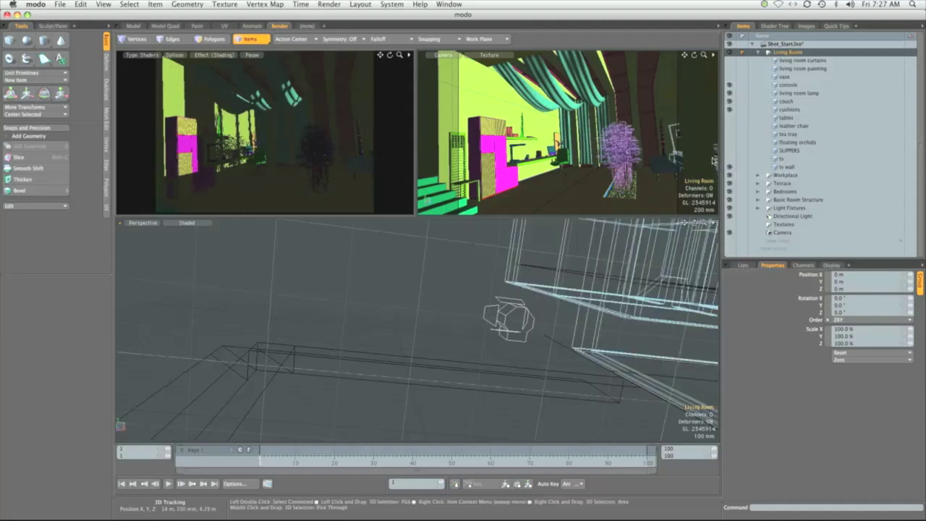
click(758, 52)
- Examine the Textures and Light Fixtures groups, including the contents of the Uplighter Group
click(785, 109)
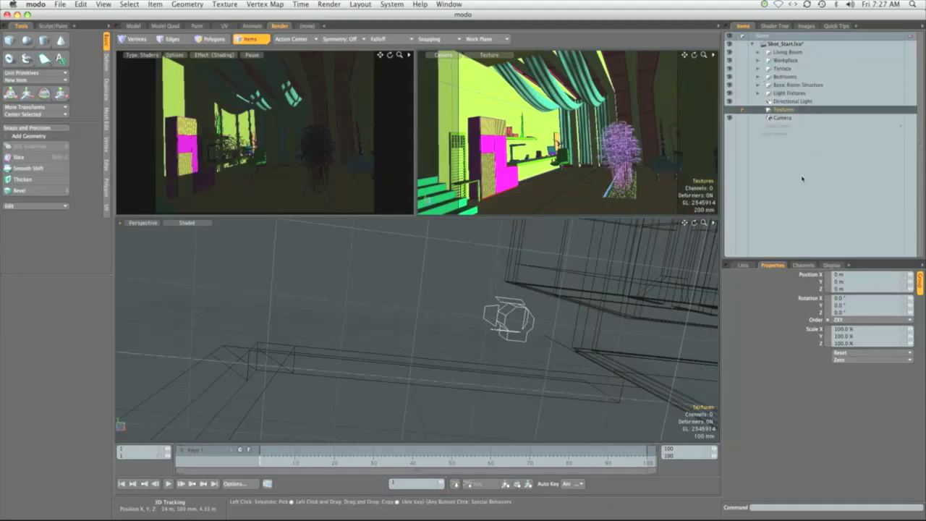
click(781, 94)
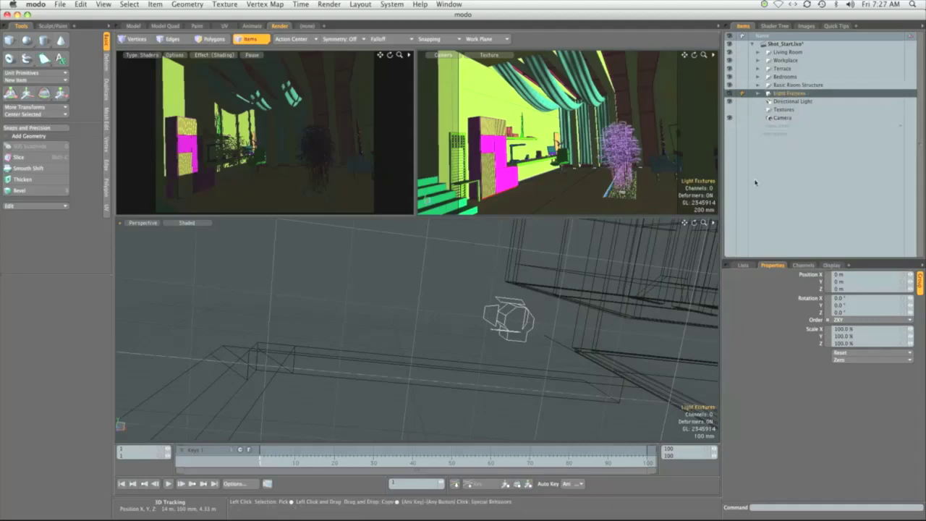
click(757, 94)
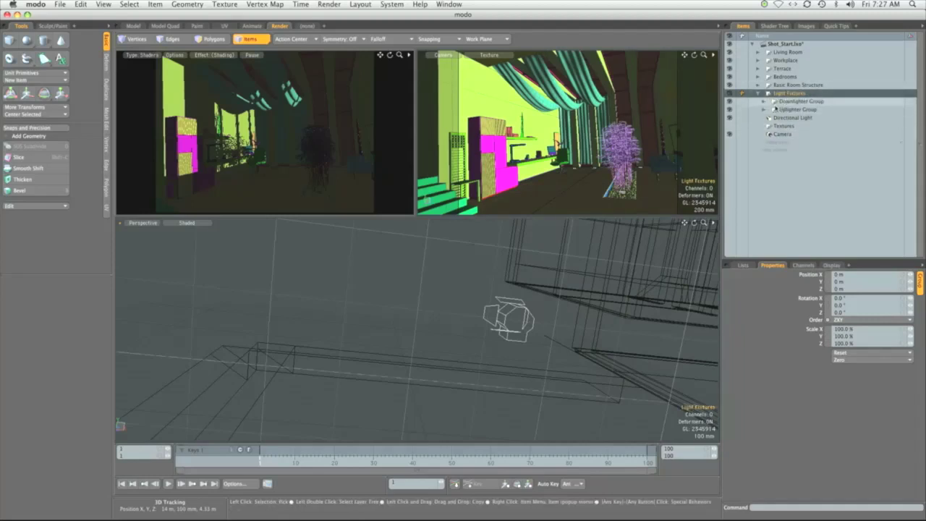
click(764, 109)
click(764, 109)
- Hide and show again the Uplighter Group and the Downlighter Group
click(729, 109)
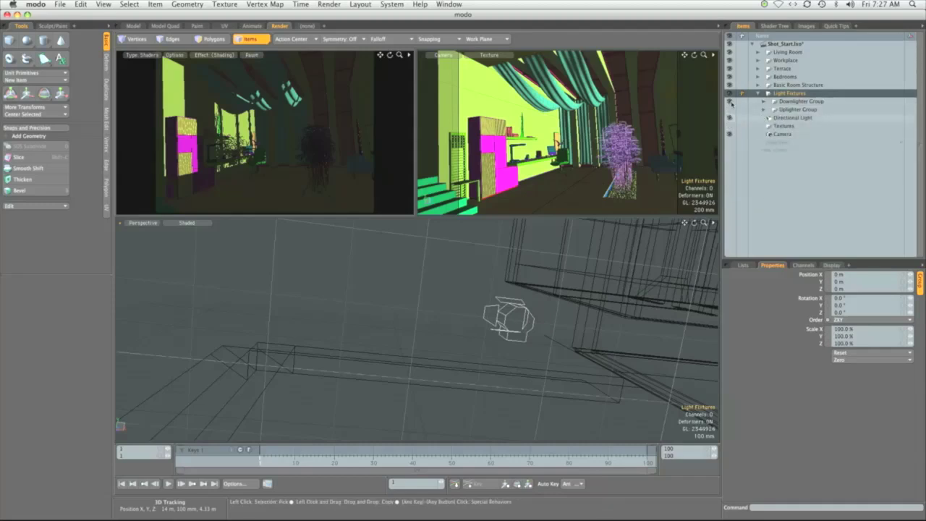
click(730, 103)
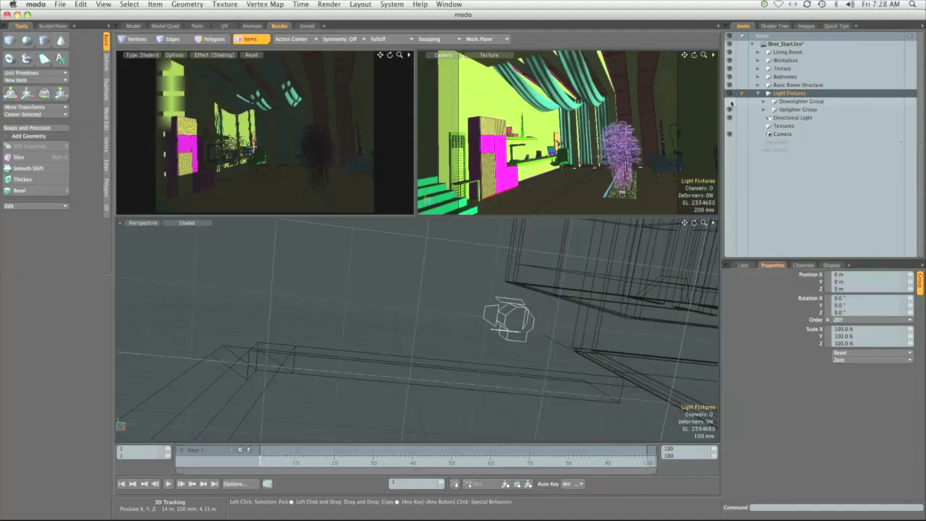
click(730, 109)
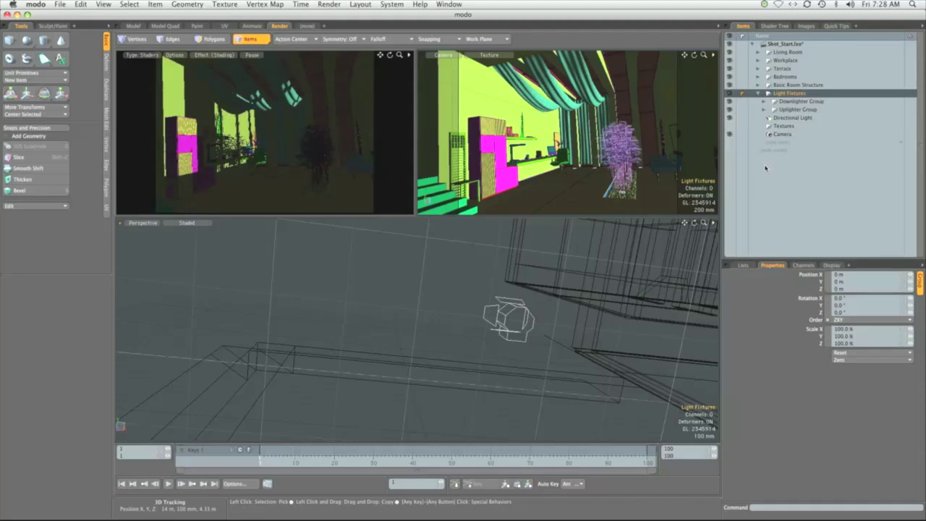
- Examine the camera's properties and the floor material's surface settings
click(787, 135)
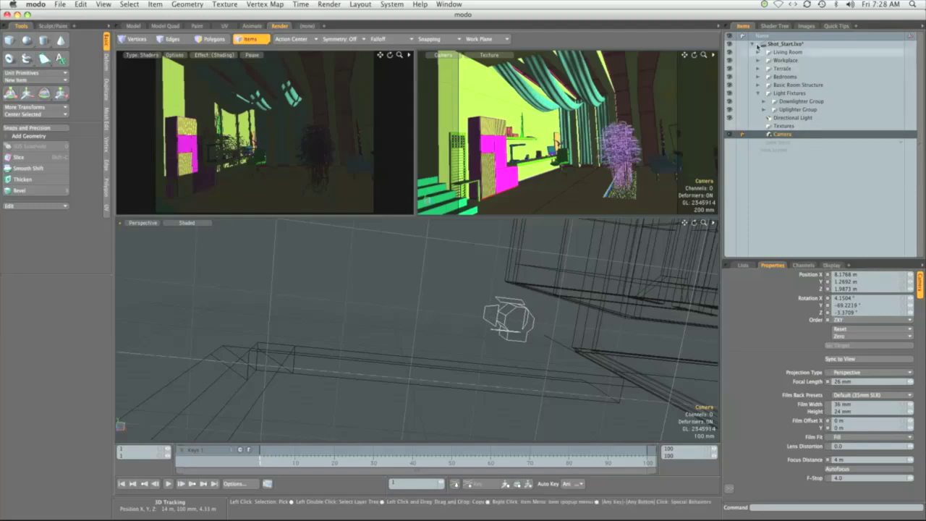
click(775, 26)
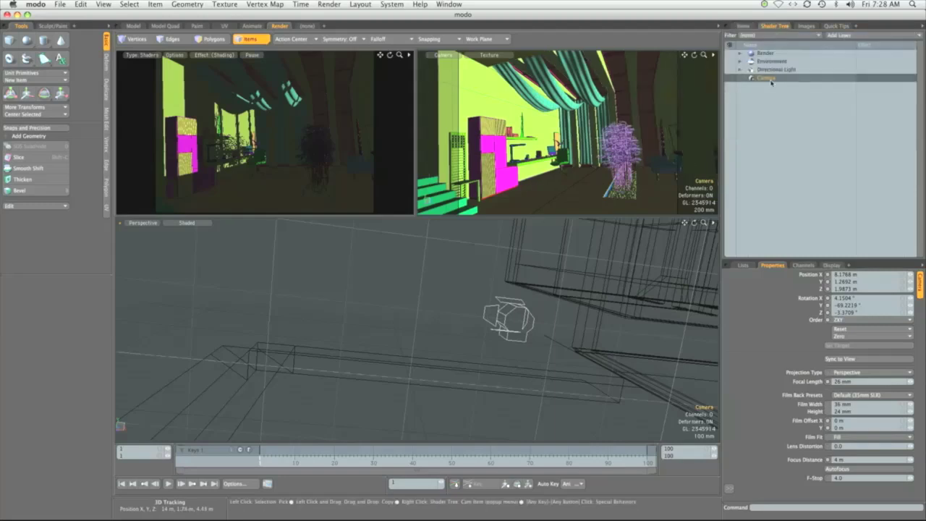
click(740, 54)
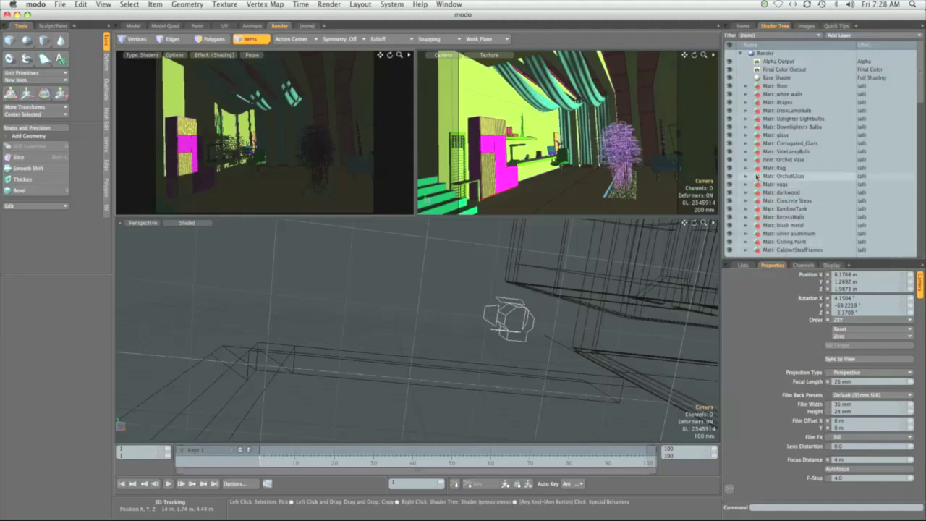
click(745, 86)
click(765, 95)
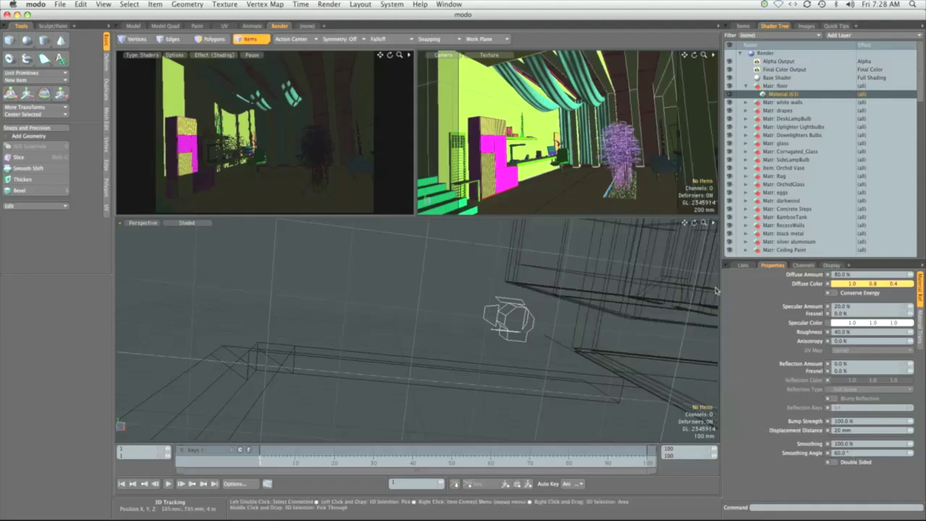
- Examine the settings of the Base Shader, both render outputs and the Render item, including its global illumination options
click(785, 78)
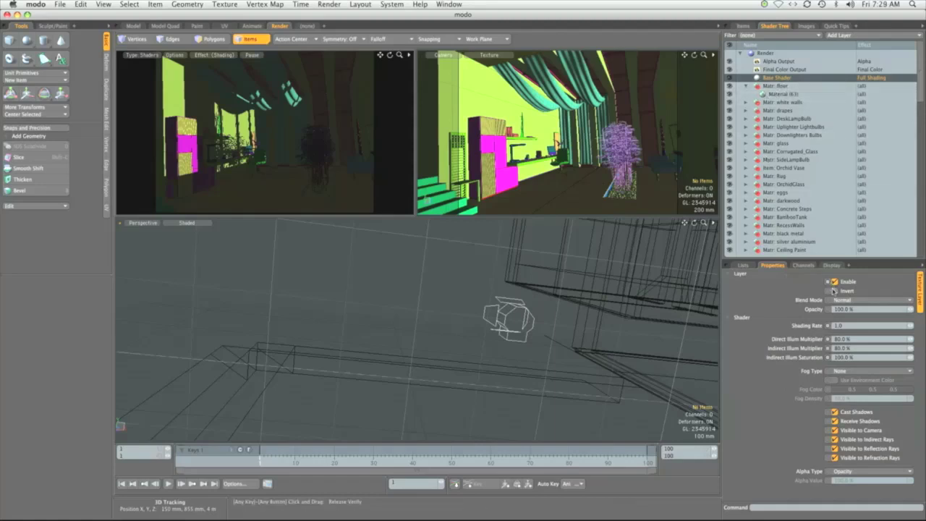
click(793, 69)
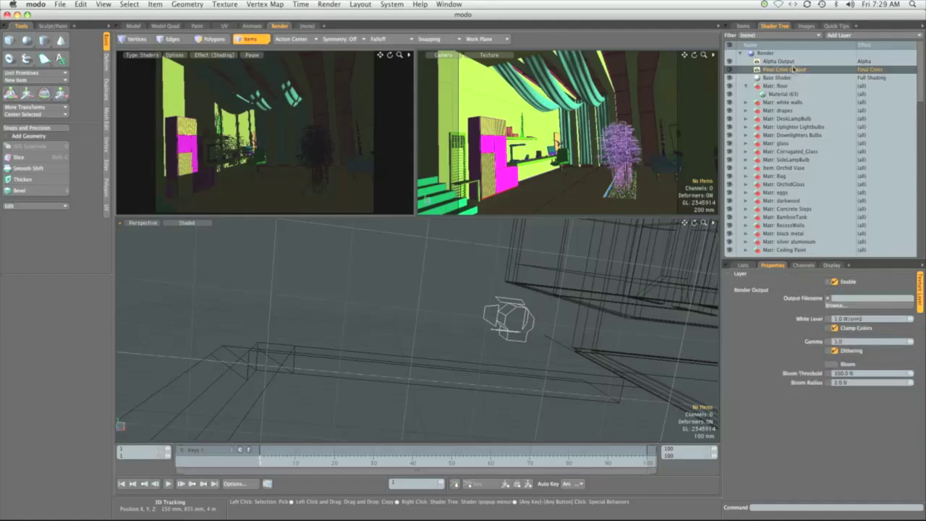
click(796, 62)
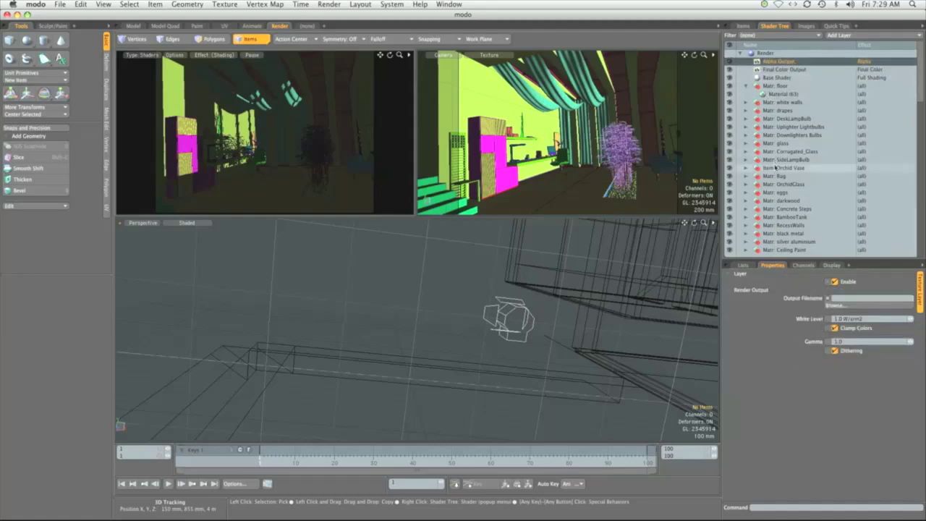
click(799, 54)
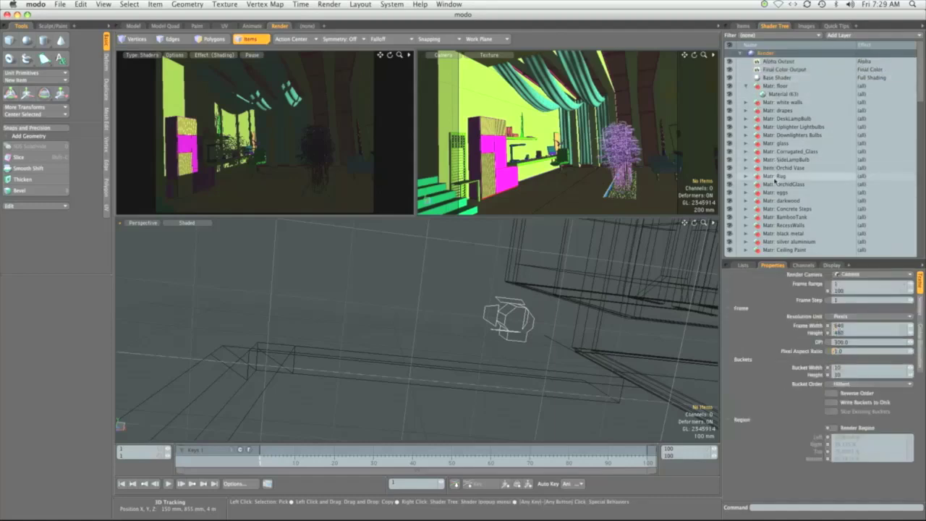
click(920, 336)
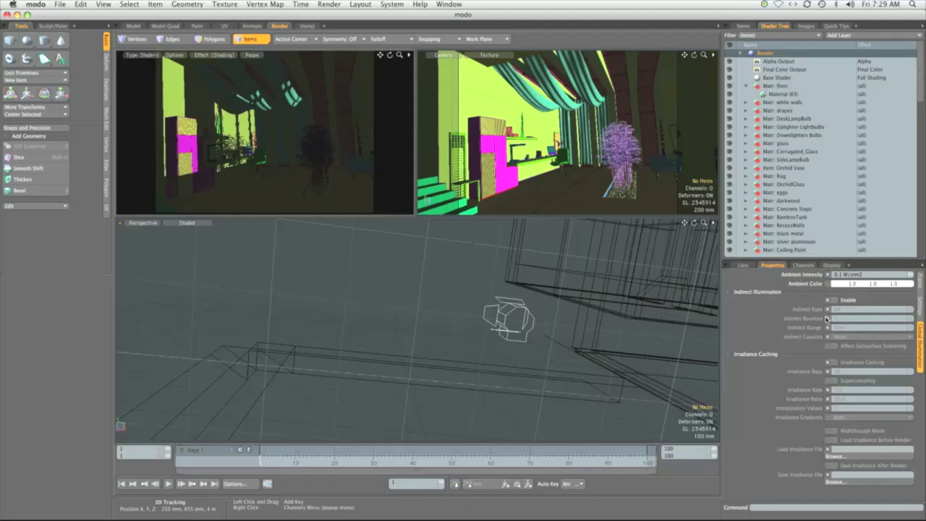
- Compare the placeholder materials of the floor, white walls and drapes, and collapse their groups again
click(745, 102)
click(774, 95)
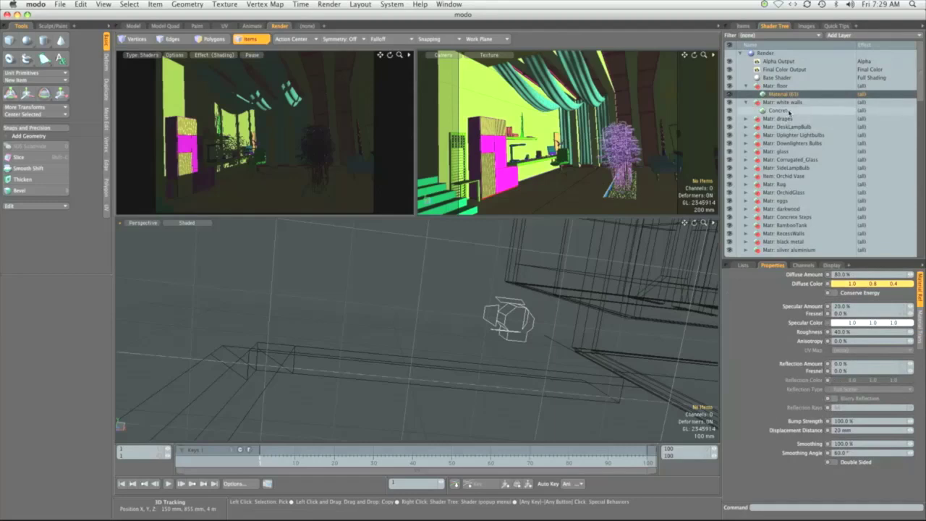
click(788, 110)
click(746, 118)
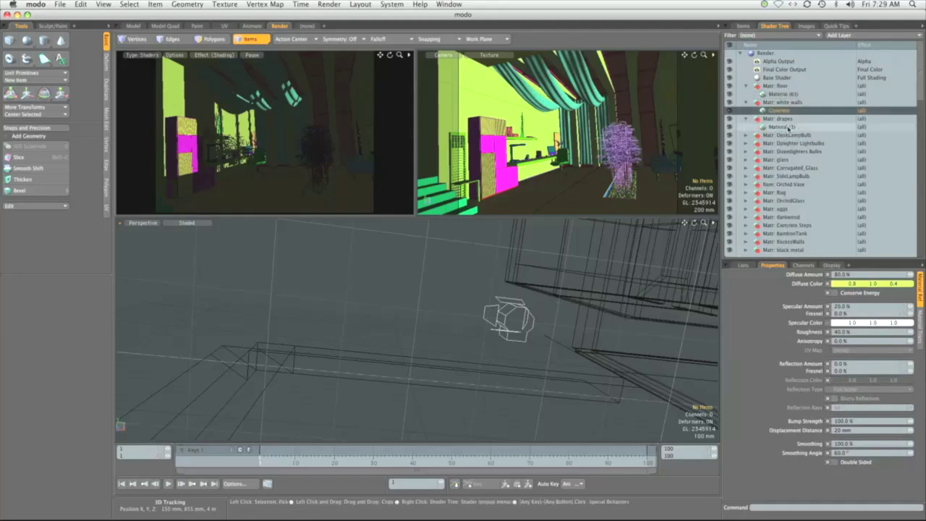
click(784, 127)
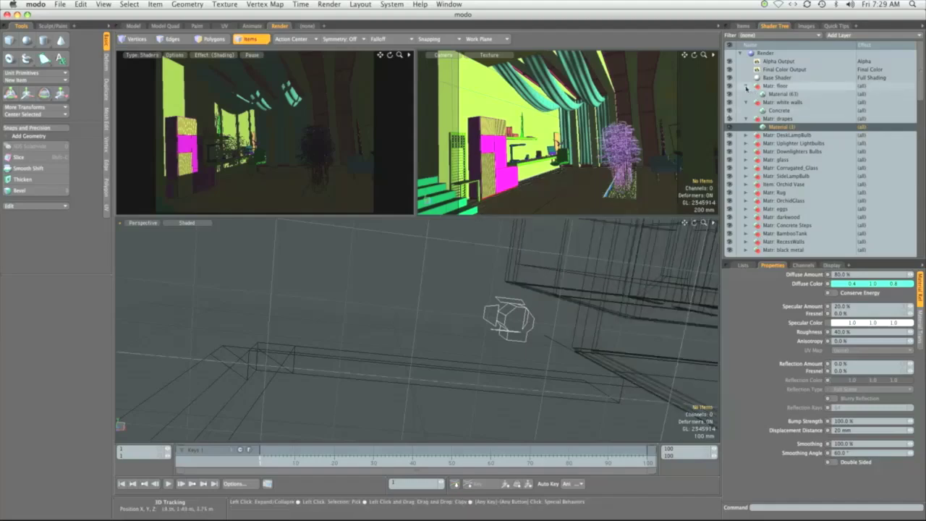
click(746, 85)
click(746, 94)
click(746, 102)
- Add a Material layer directly beneath the Base Shader, overriding all the material groups
click(777, 77)
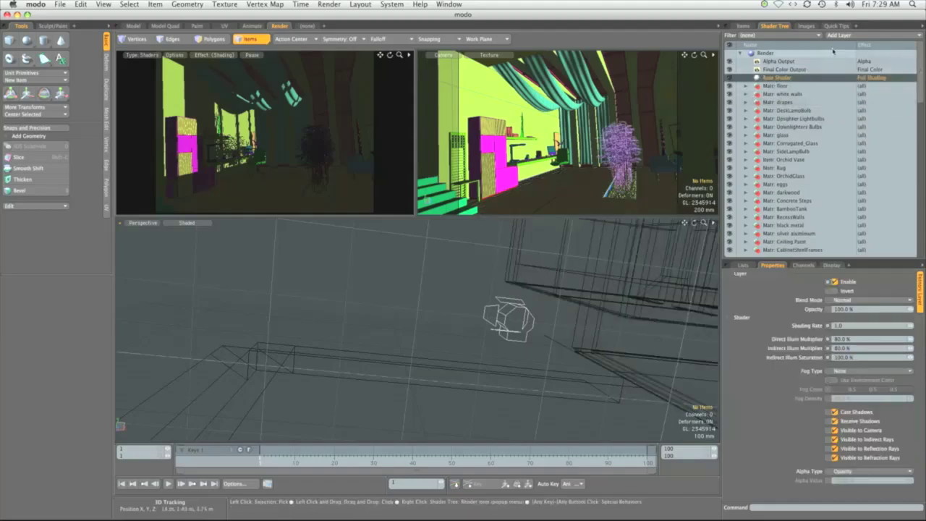
click(837, 35)
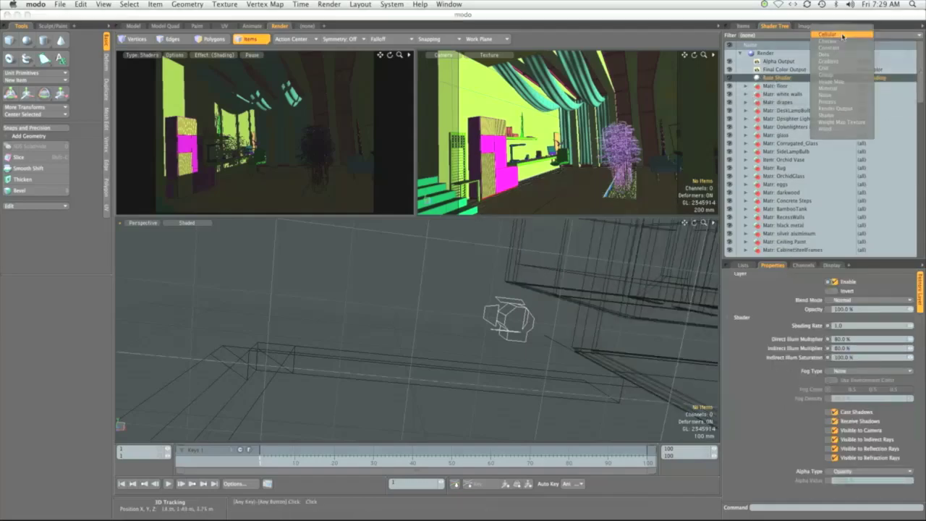
click(836, 89)
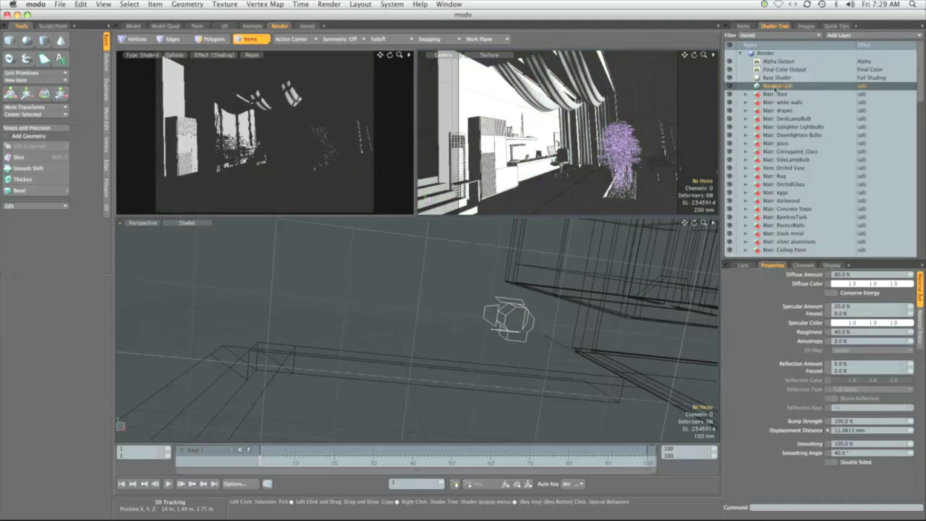
- Rename the new override material as Clay Material and toggle its visibility off and on again
double_click(778, 86)
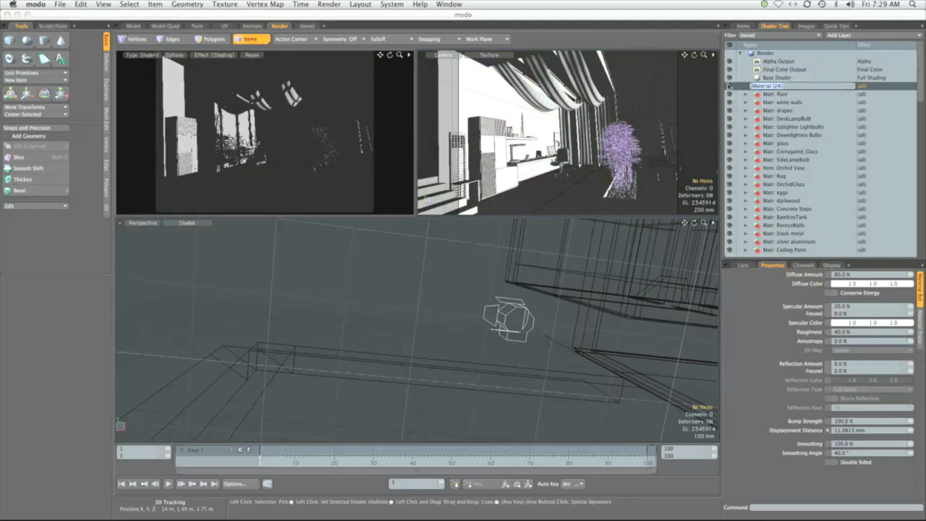
key(BackSpace)
text(al)
key(Return)
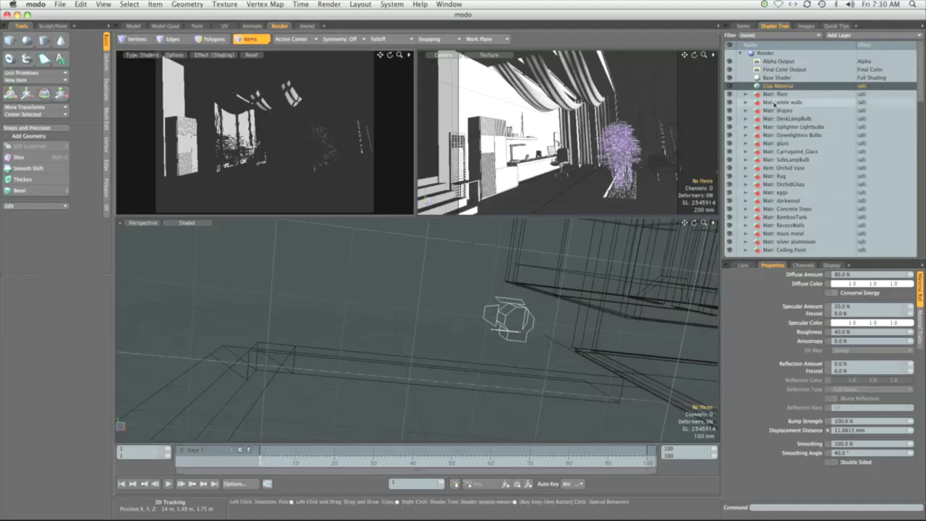
click(729, 86)
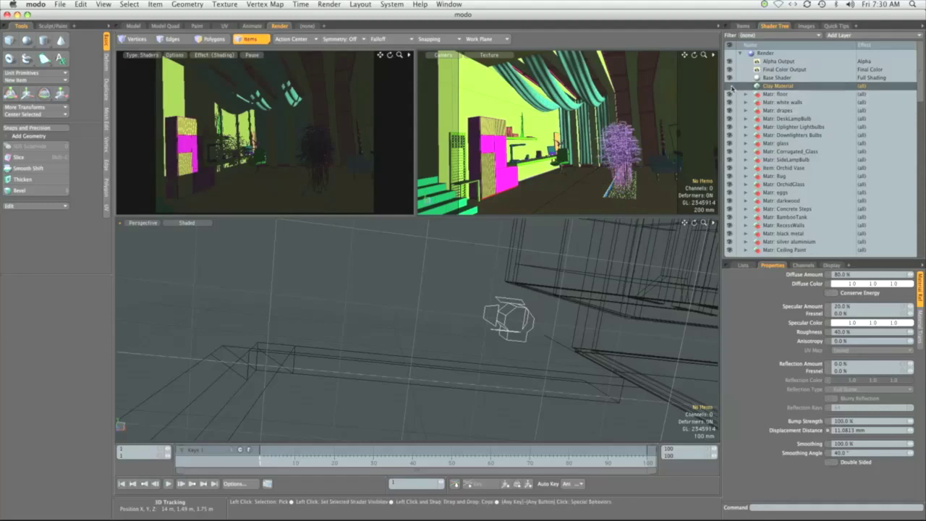
click(729, 86)
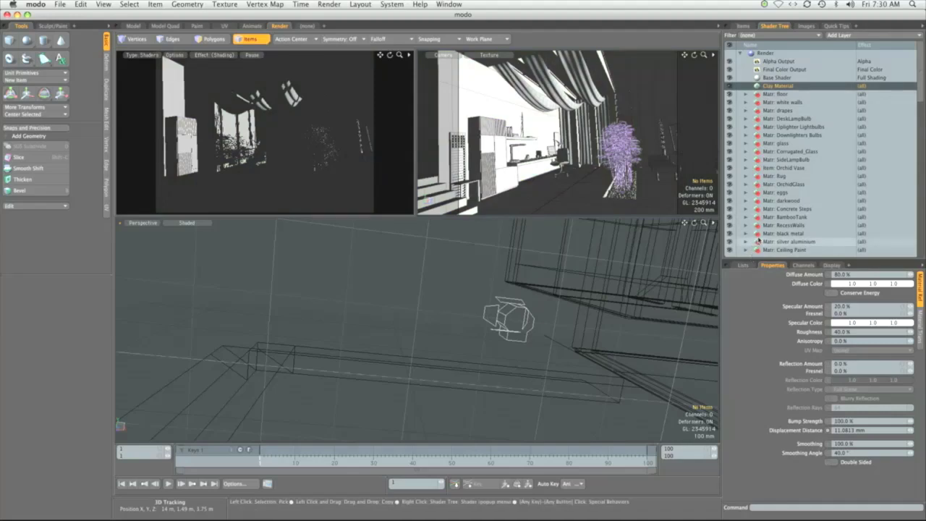
- Filter the shader layers with Filter on Selection and try it on the chair, work counter and drapes
click(766, 36)
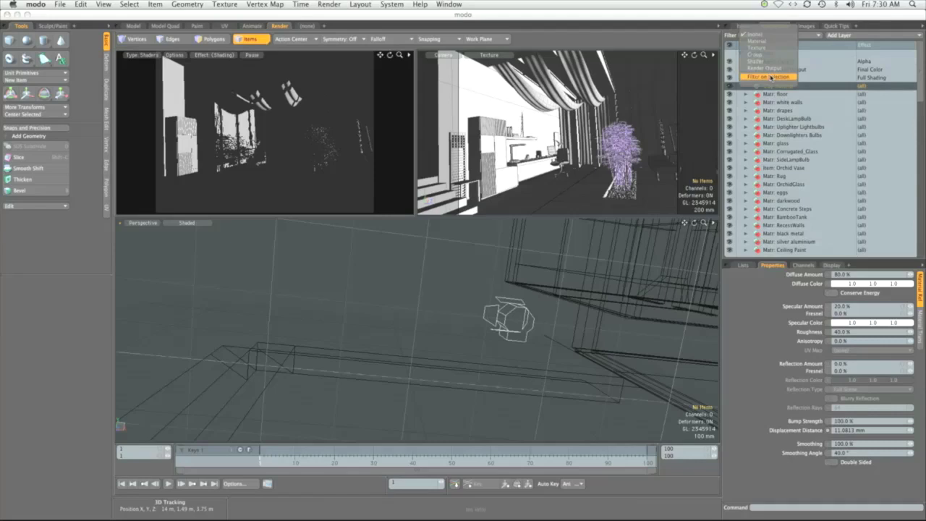
click(771, 77)
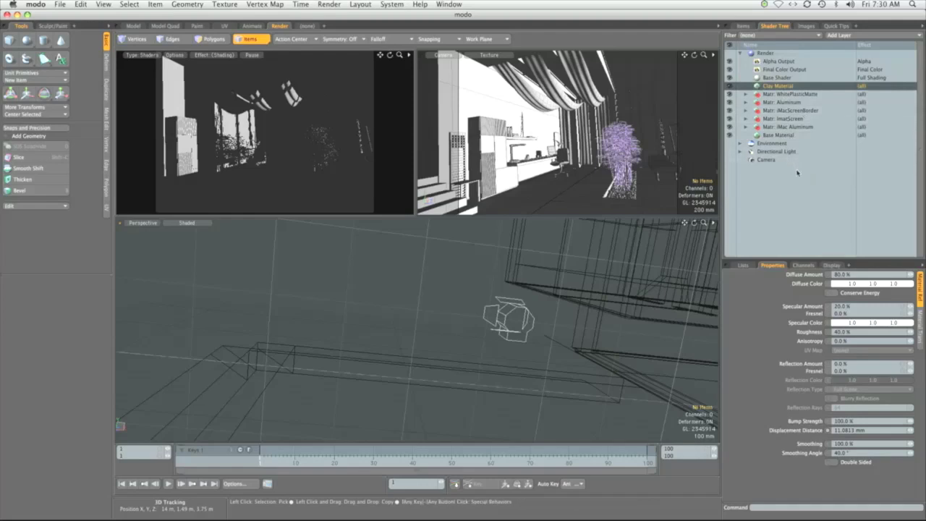
click(561, 163)
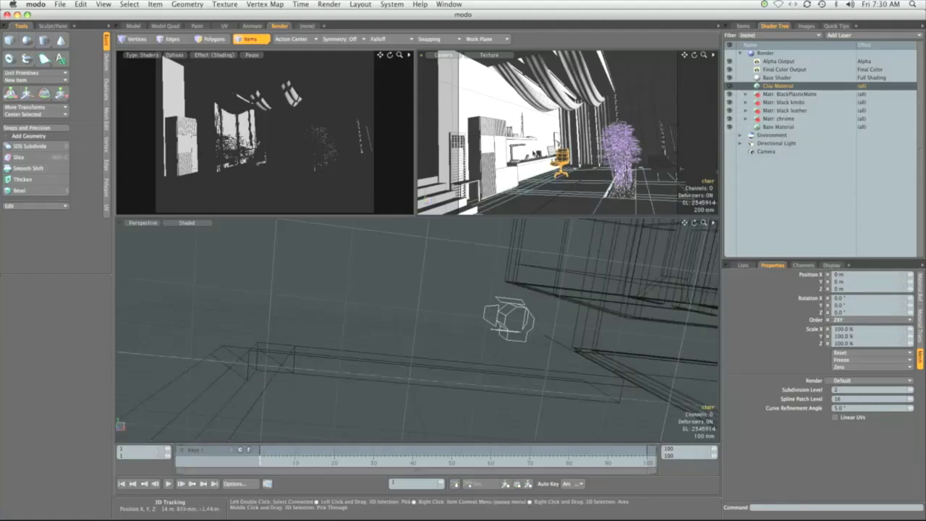
click(499, 134)
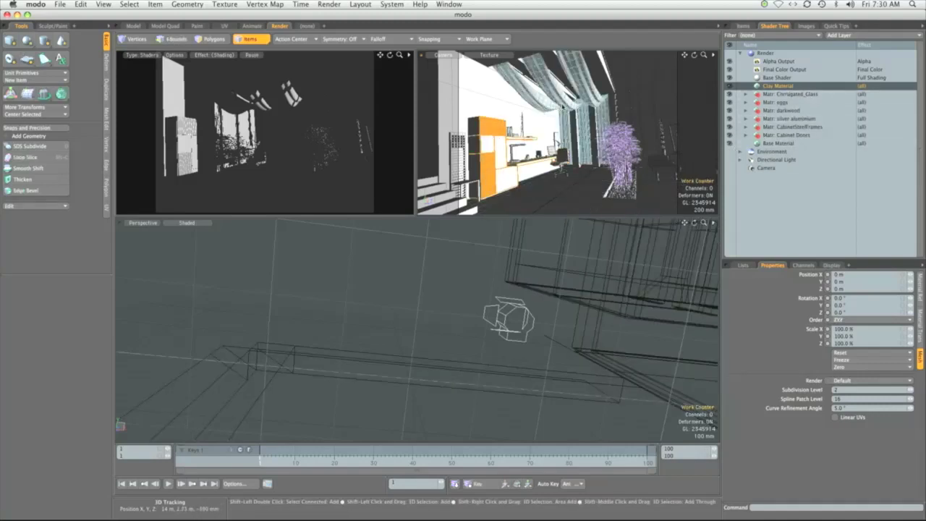
shift+click(579, 116)
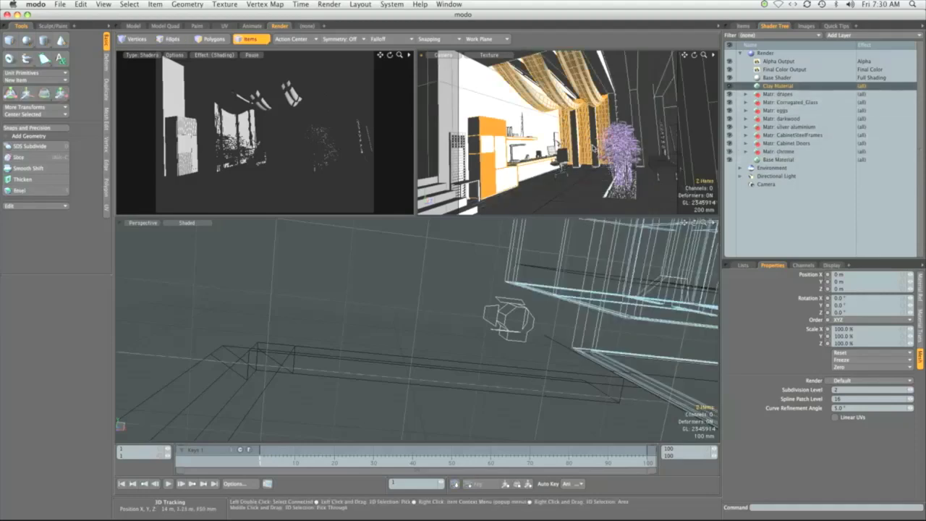
click(584, 149)
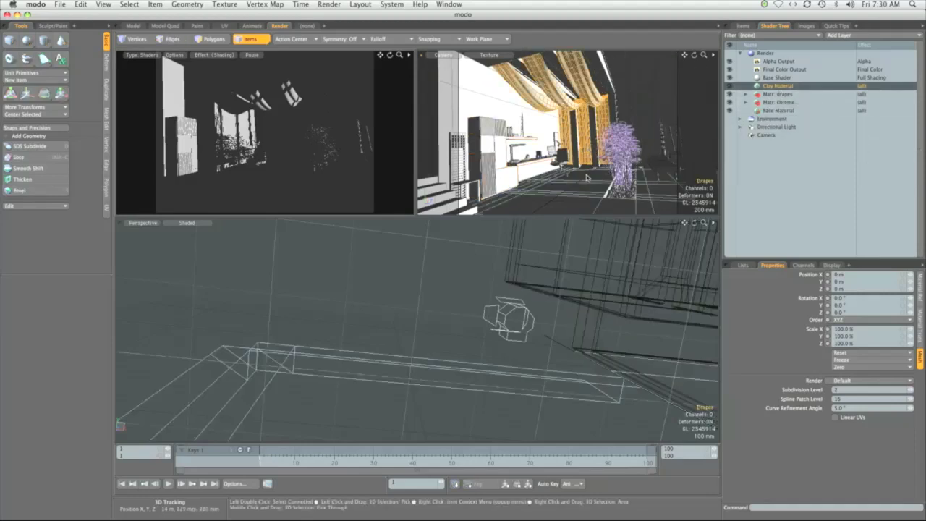
click(580, 197)
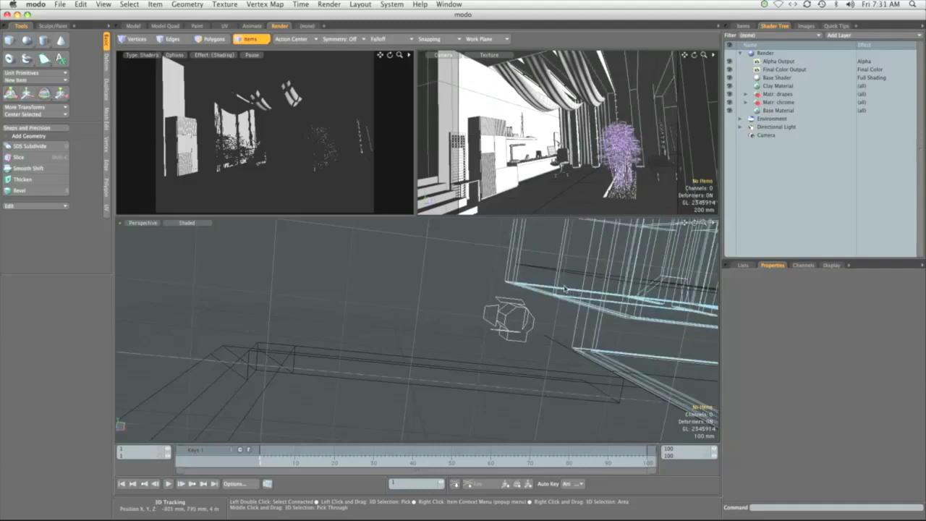
- Select the window glass strips and examine the surface and transparency settings of their glass material
click(648, 123)
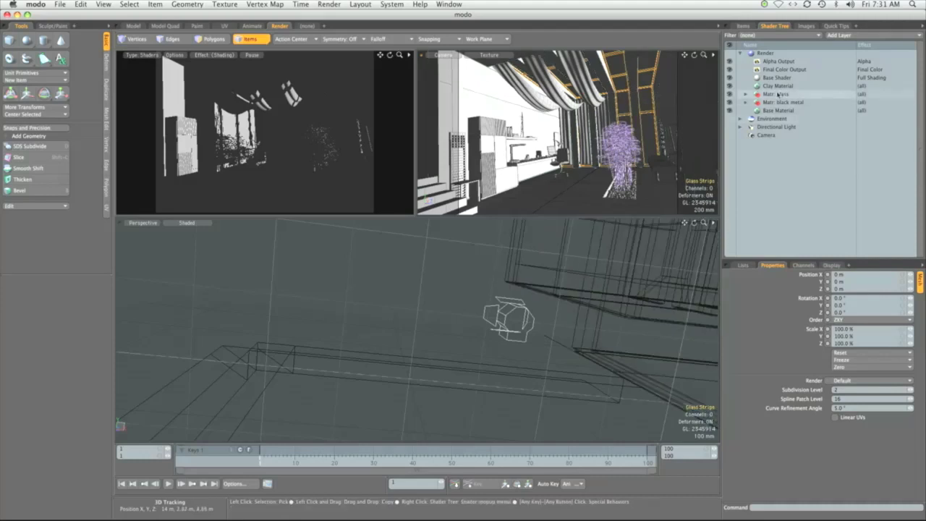
click(746, 95)
click(780, 102)
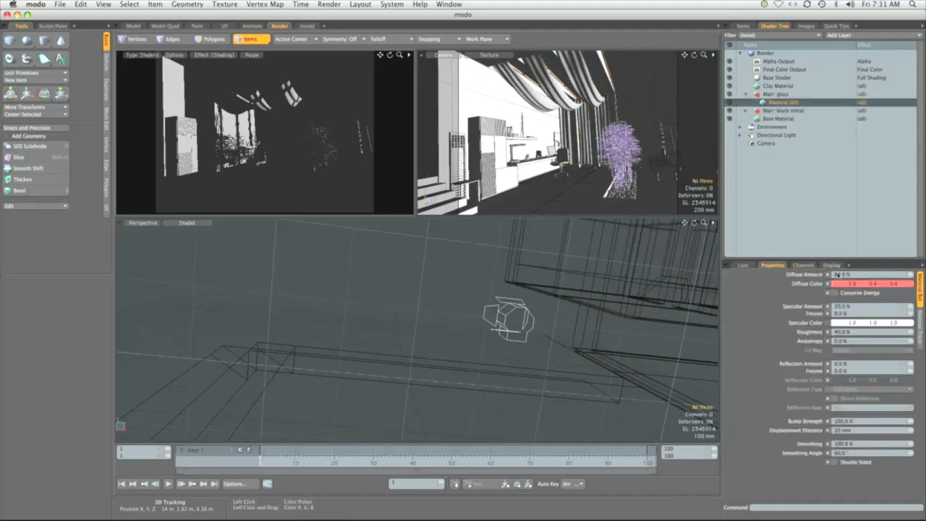
click(921, 327)
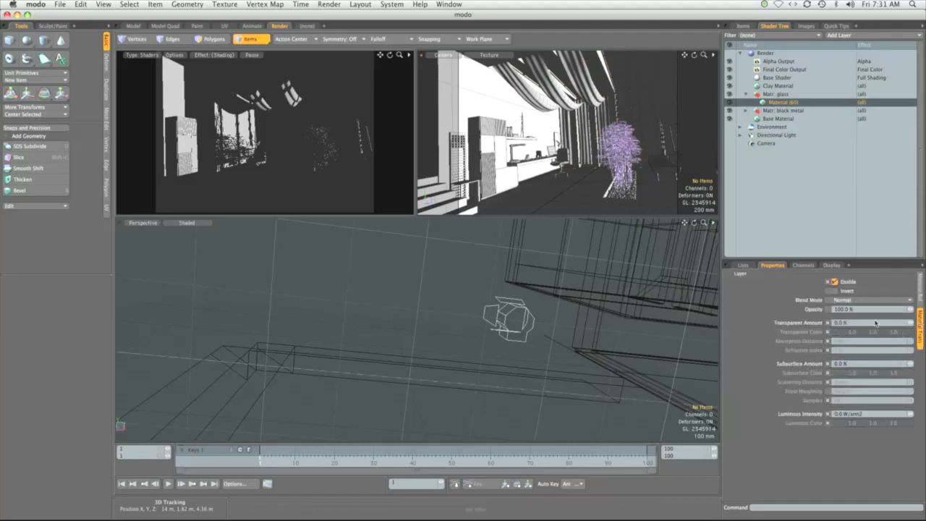
click(919, 294)
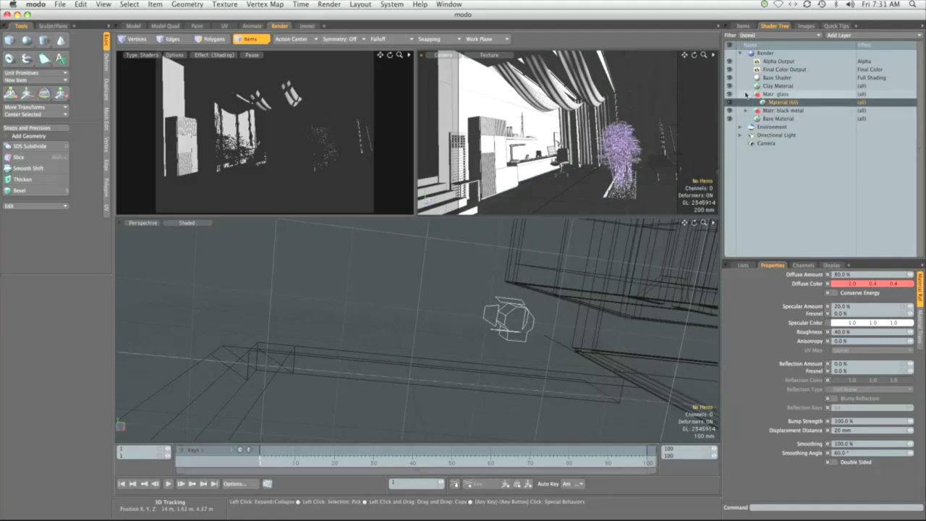
- Collapse the glass material group and move it above the Base Shader
click(746, 94)
click(766, 94)
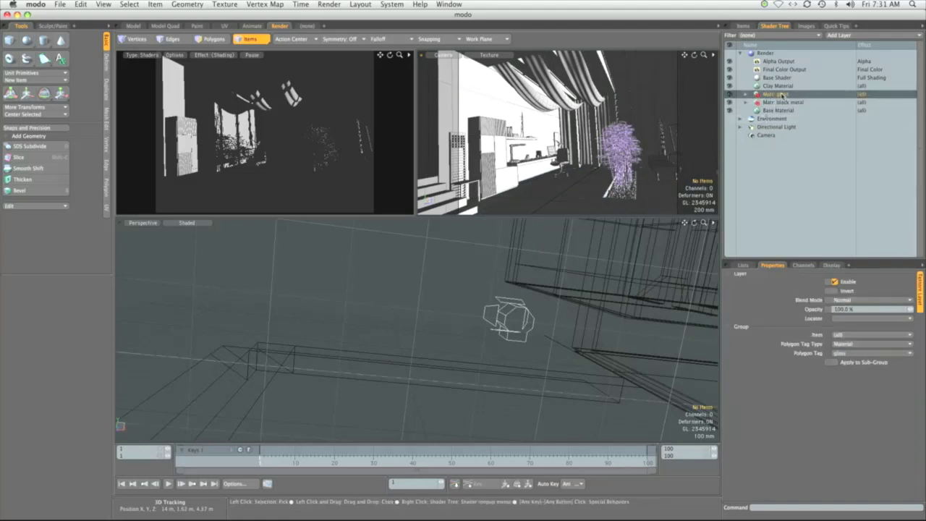
drag(781, 95, 779, 81)
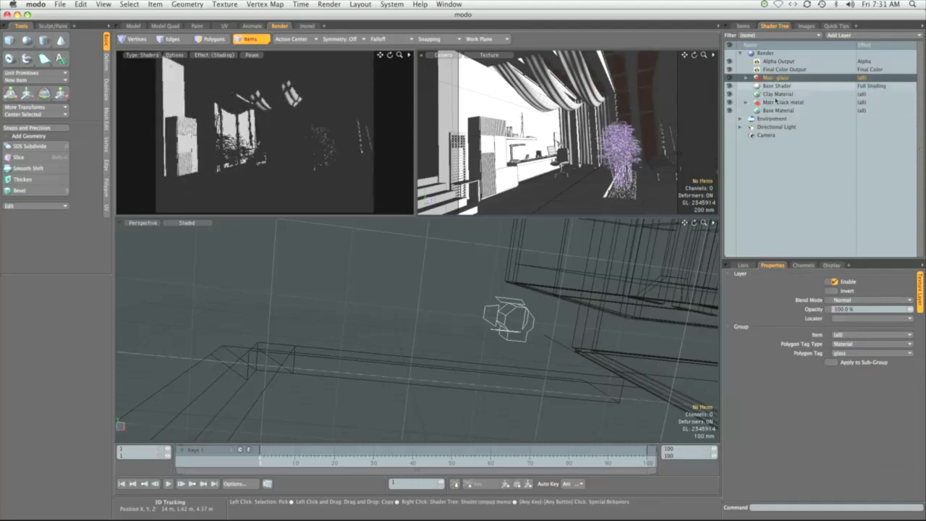
- Add a Shader inside the glass material group and disable its Cast Shadows, Receive Shadows and all four visibility options
click(746, 77)
click(841, 35)
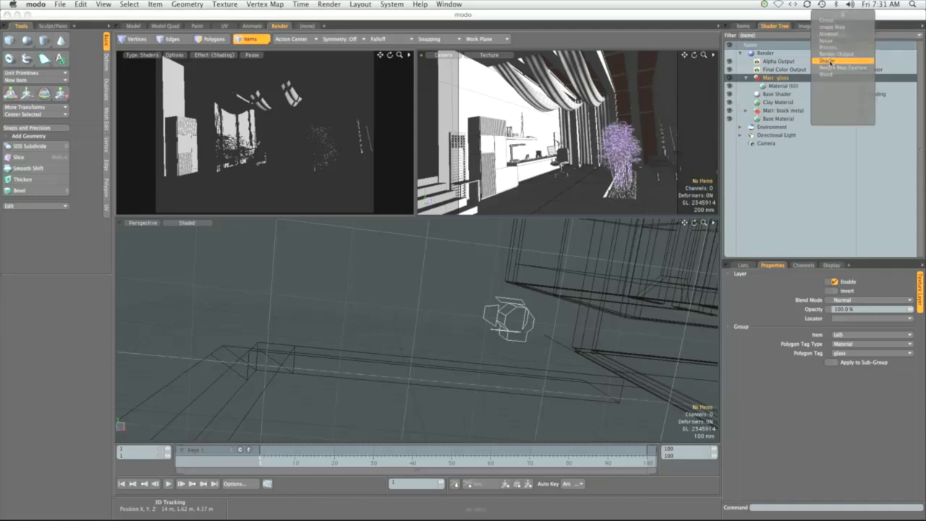
click(828, 62)
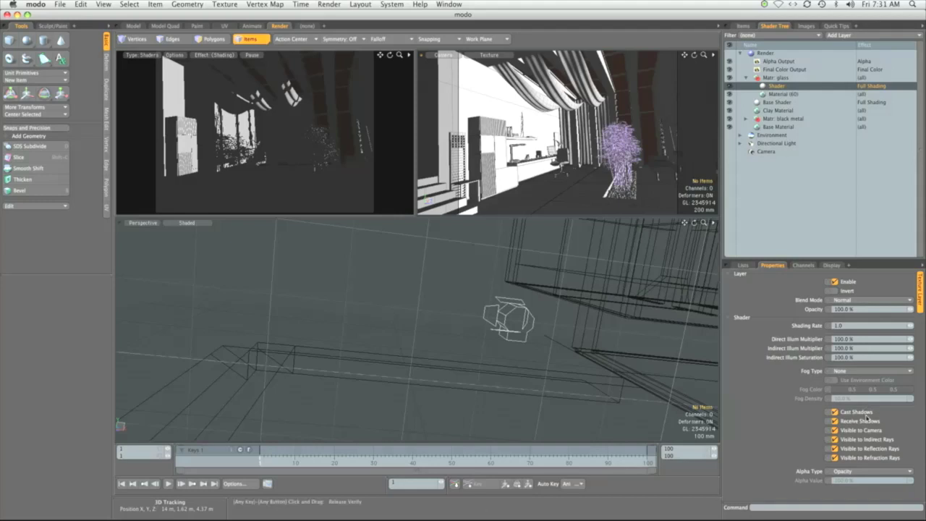
drag(866, 413, 864, 451)
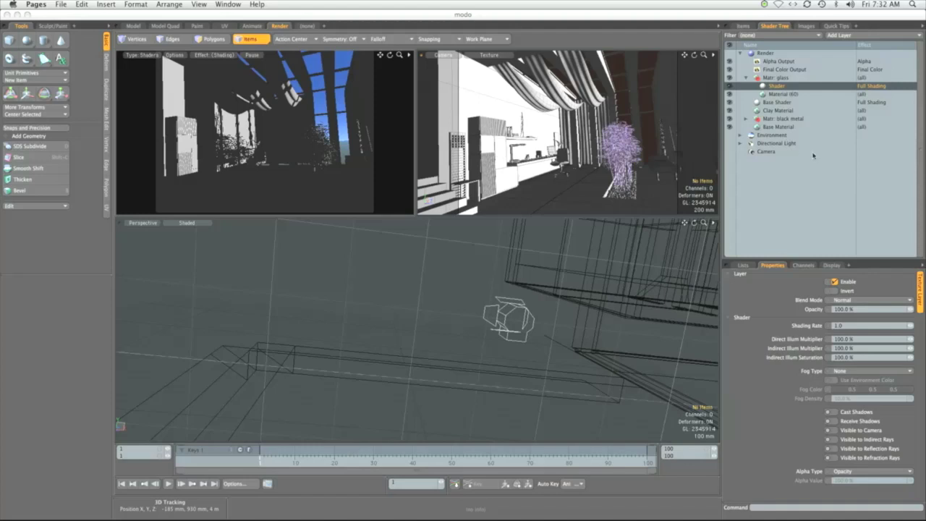
- Enable Physical Sun on the Directional Light and review its available locations
click(776, 145)
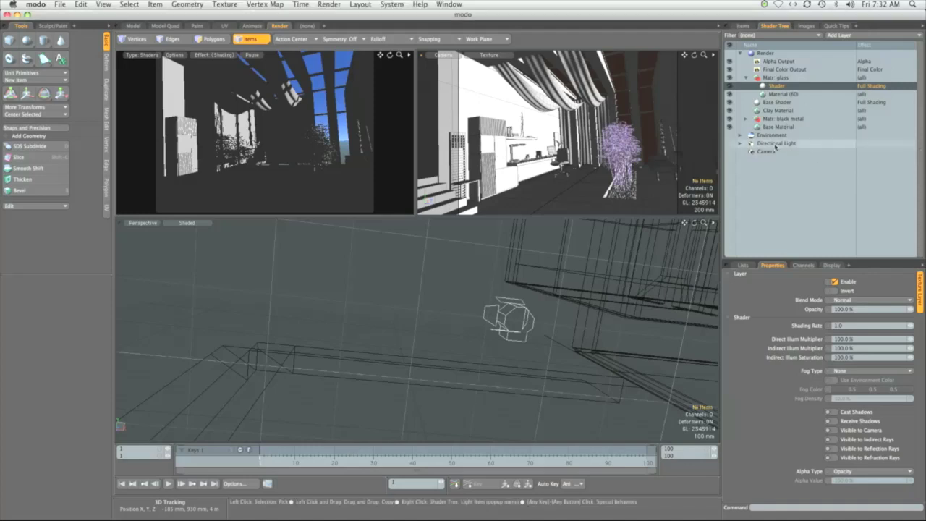
click(776, 145)
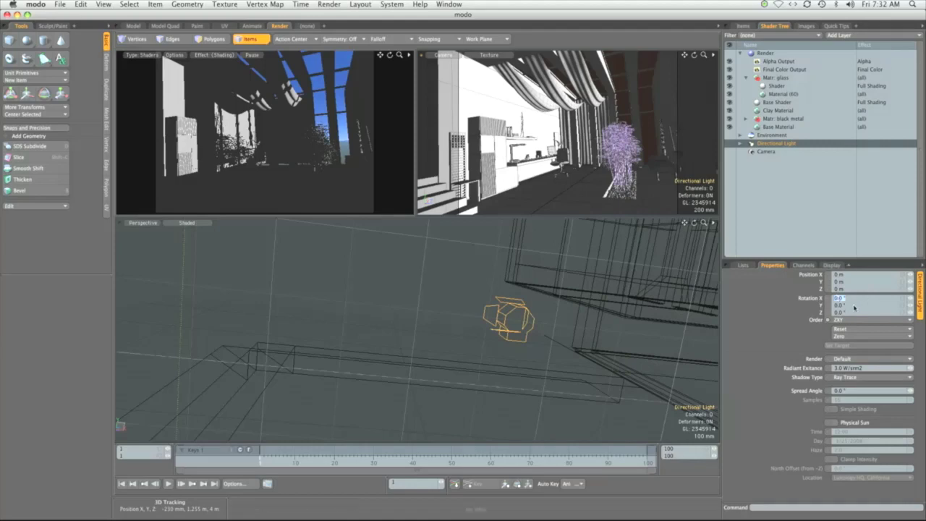
click(554, 309)
alt+drag(554, 308, 490, 320)
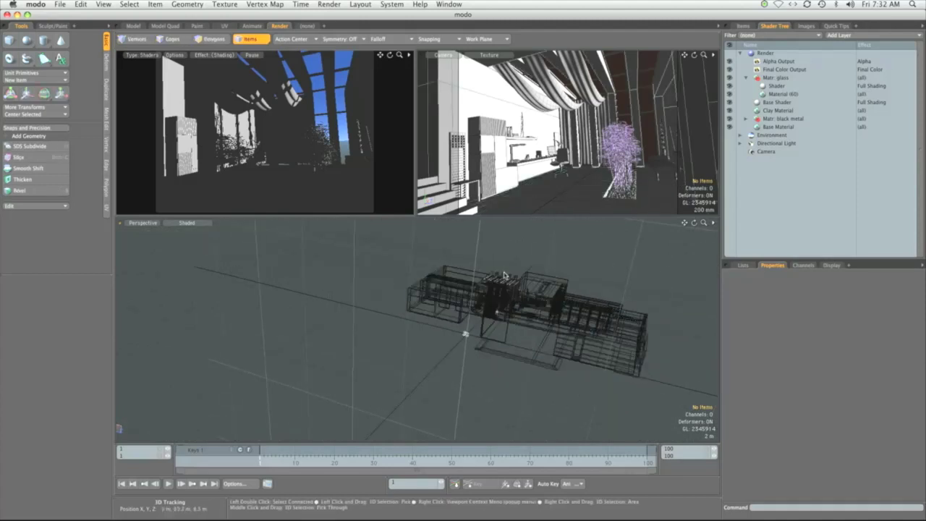
click(771, 144)
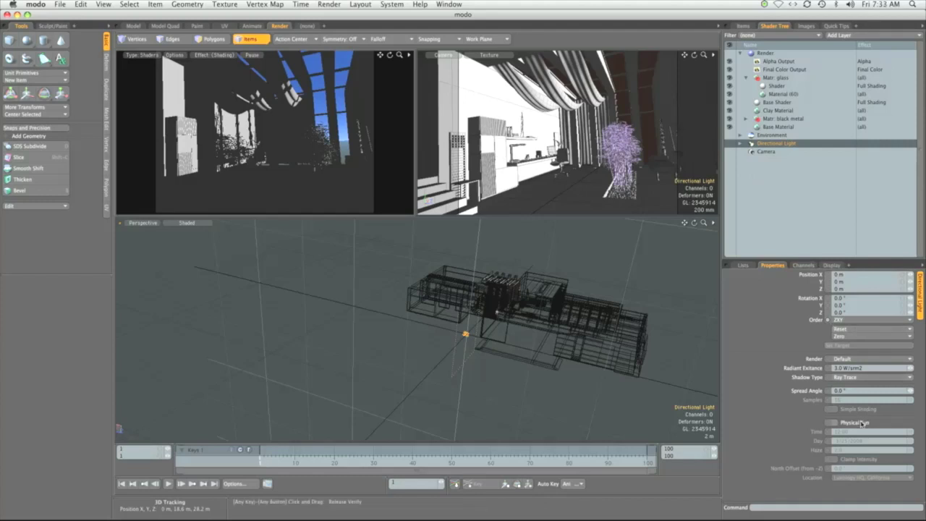
click(835, 422)
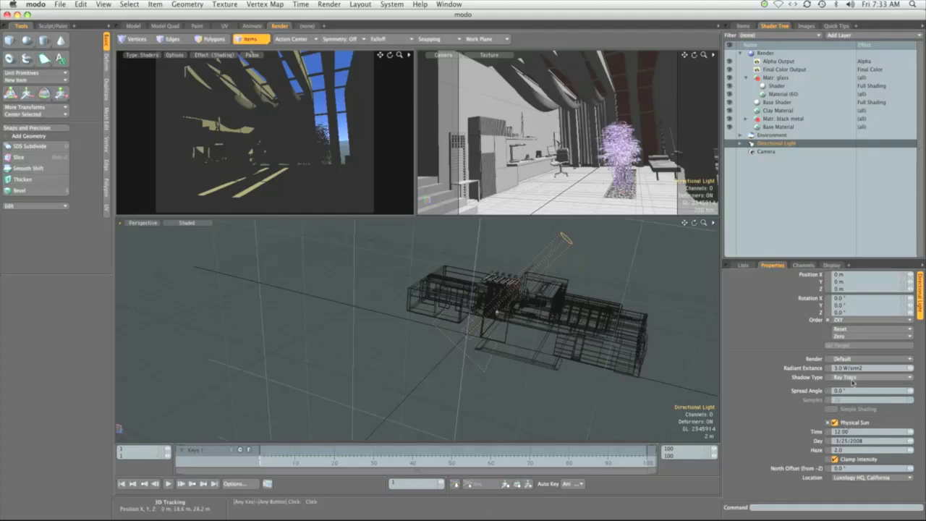
click(864, 477)
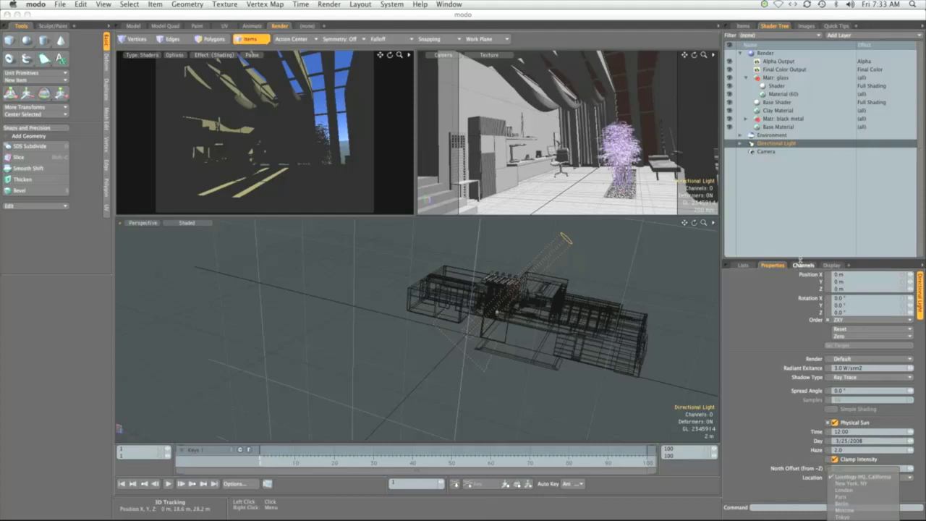
drag(802, 259, 799, 222)
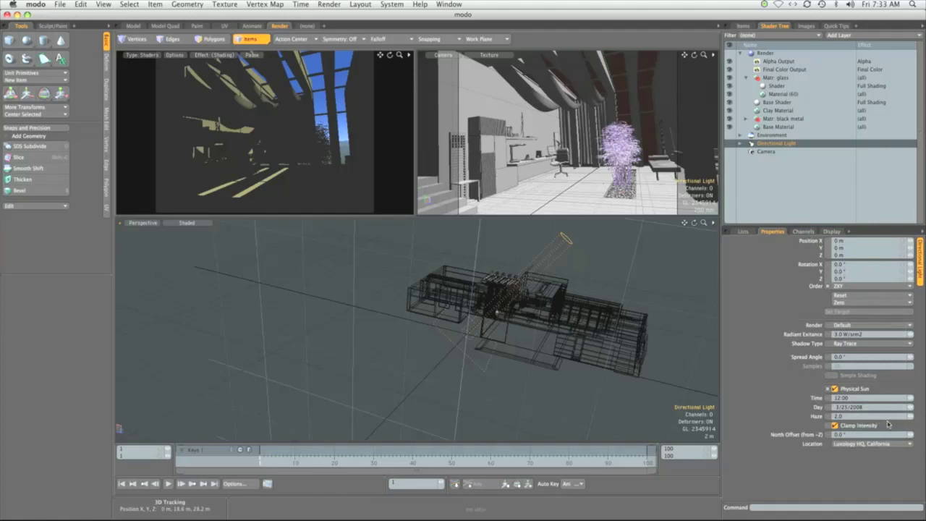
- Set the physical sun's day to 7/15/2008 and the light's spread angle to 0.5°
click(851, 409)
click(838, 409)
key(Delete)
text(8)
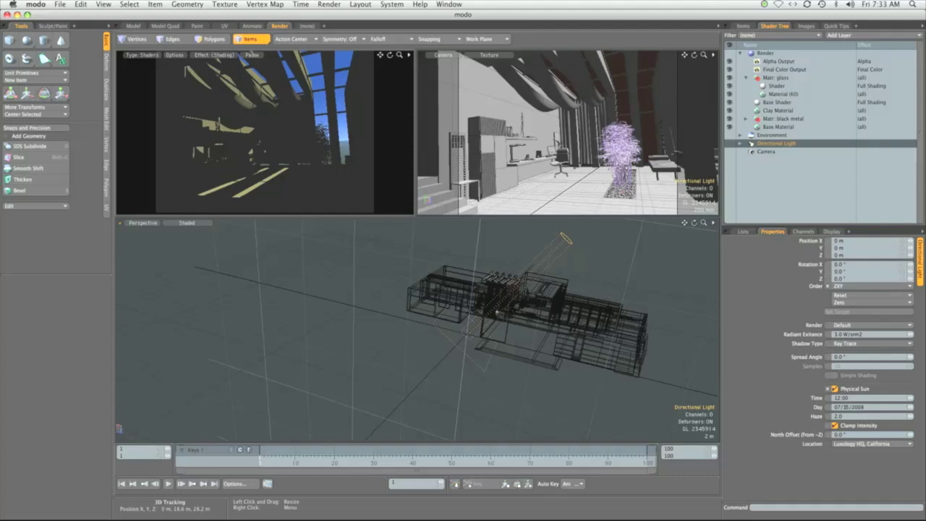
key(Return)
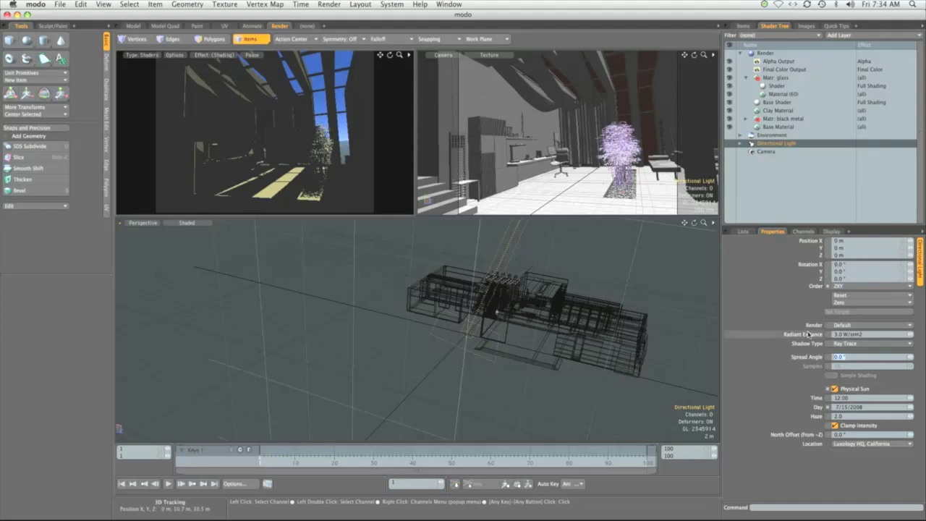
text(1)
key(Return)
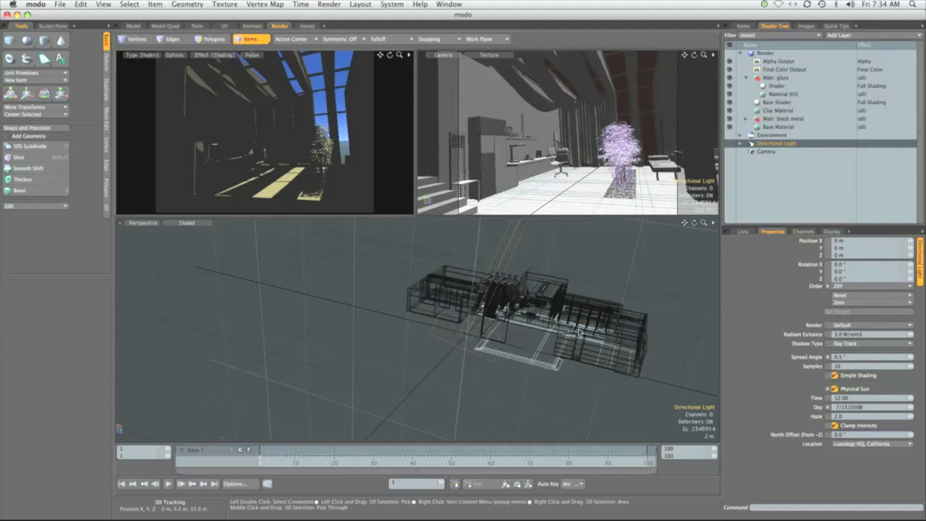
- Try a north offset of about 37.8° for the sun and set it back to 0°
alt+drag(577, 279, 470, 340)
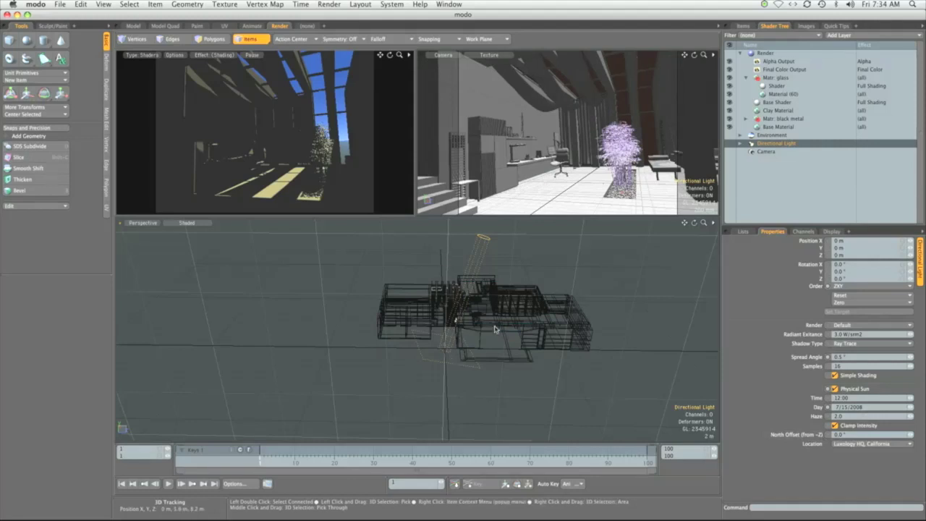
alt+drag(495, 322, 432, 337)
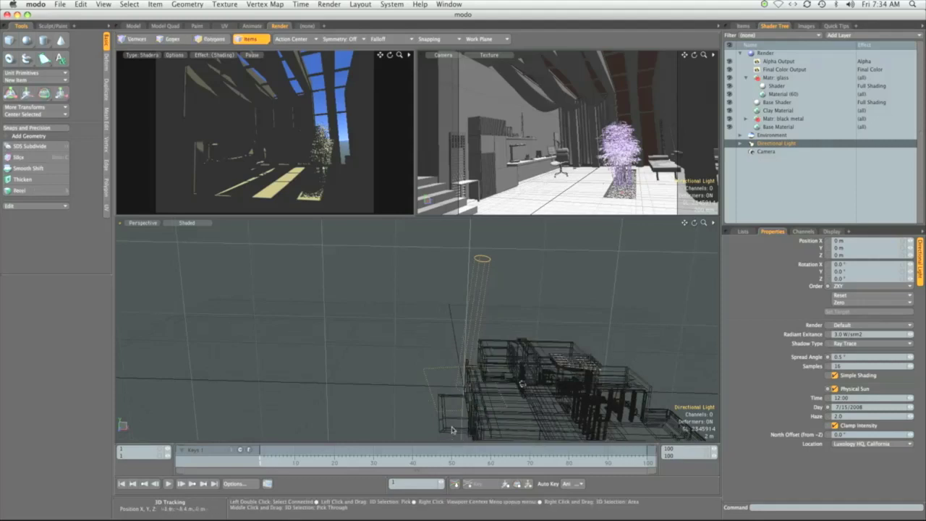
drag(521, 384, 521, 384)
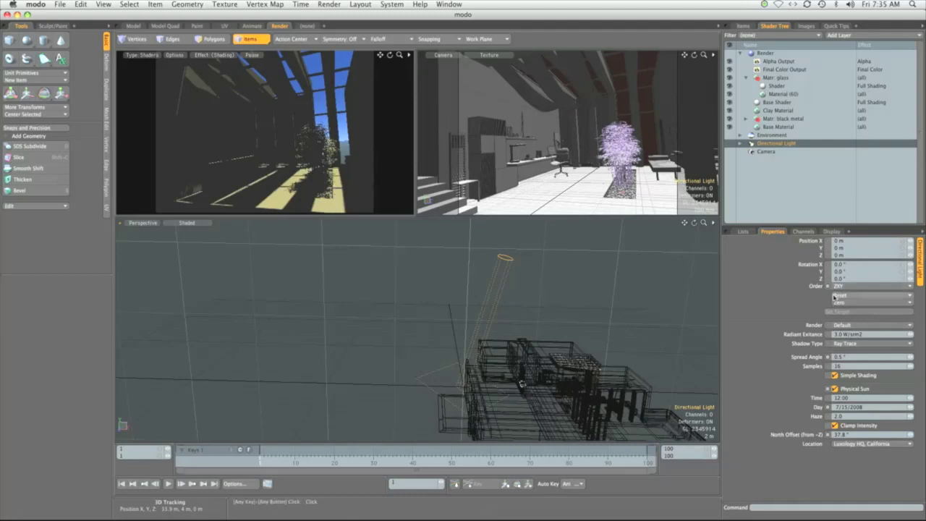
click(840, 435)
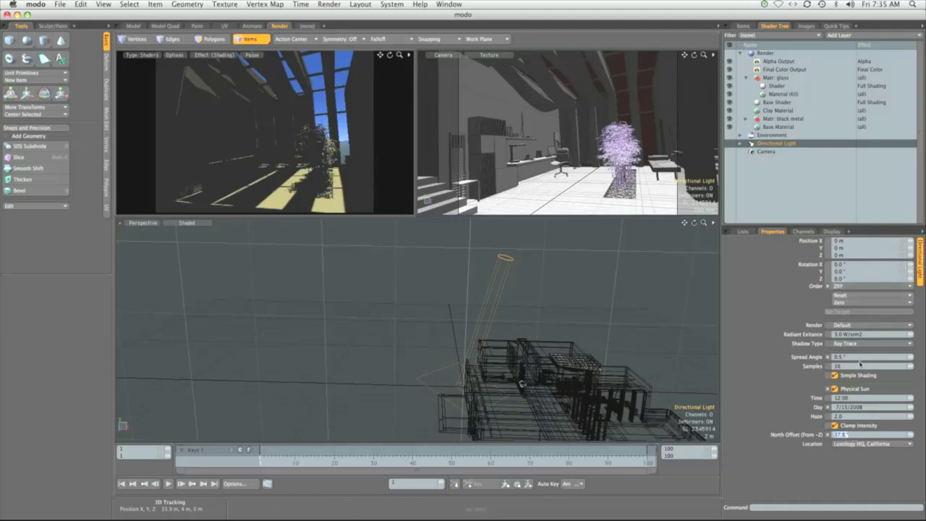
text(0)
key(Return)
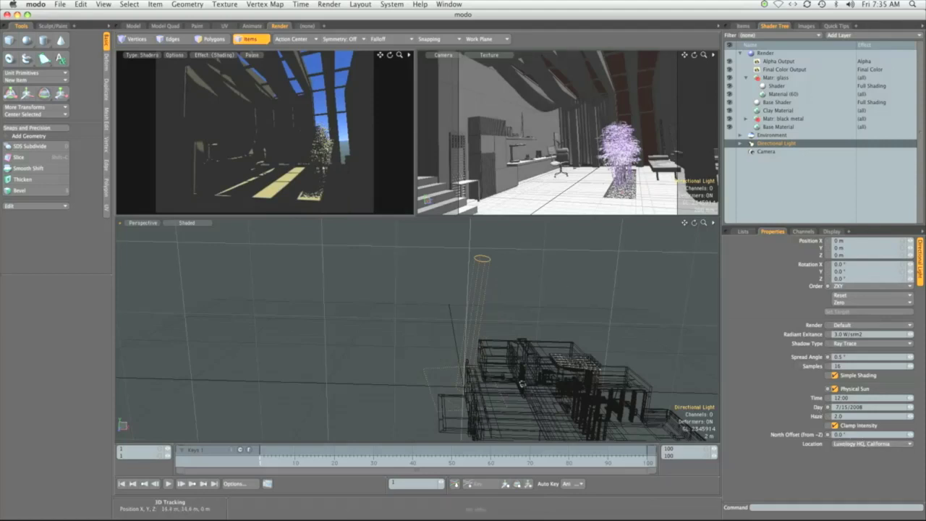
- Add an Area Light item to the scene
key(super+Tab)
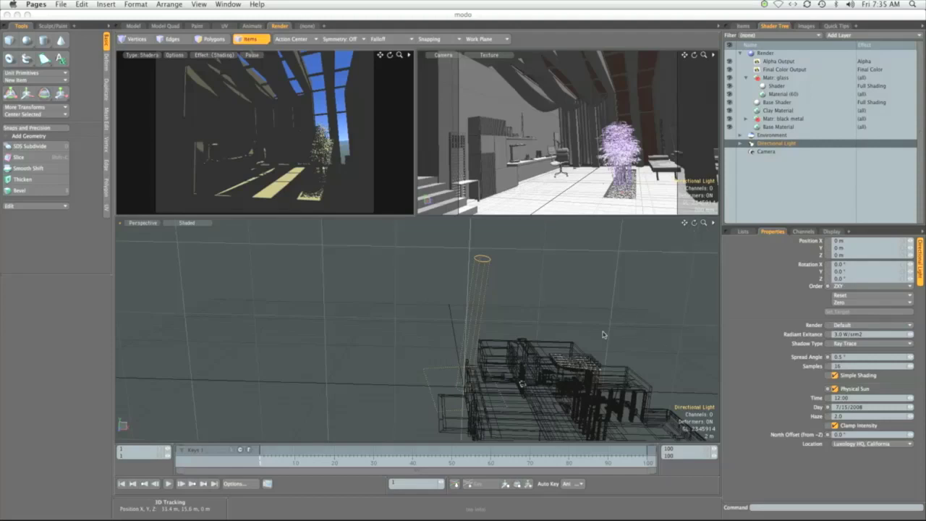
alt+drag(571, 360, 549, 315)
scroll(550, 315, up, 5)
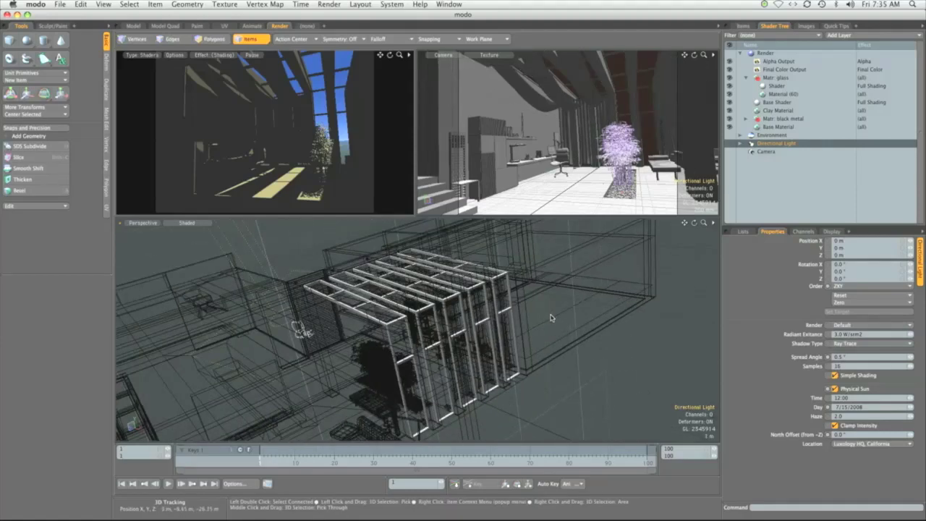
key(super+Tab)
key(super+Tab)
key(super+Tab)
key(super+Tab)
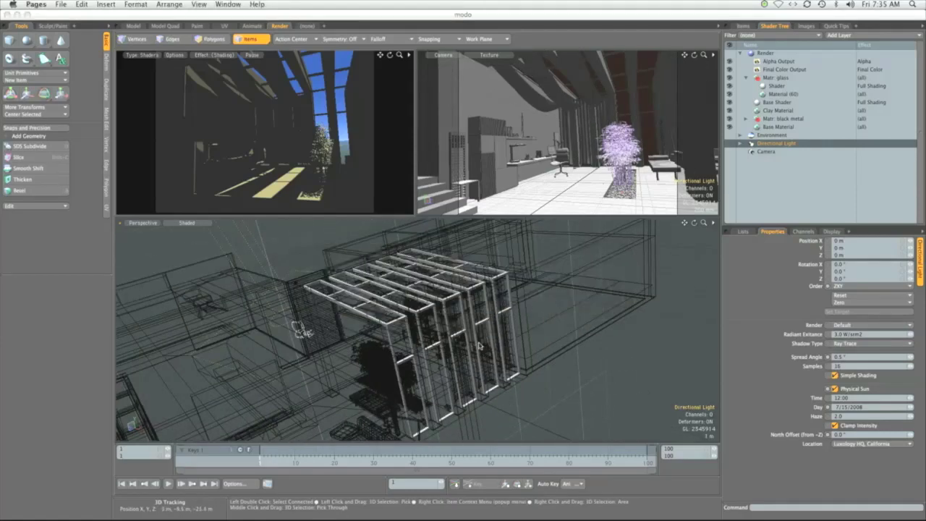
mouse_move(479, 346)
alt+mouse_down()
mouse_move(449, 340)
mouse_move(508, 351)
mouse_move(481, 346)
mouse_move(492, 344)
alt+mouse_up()
click(741, 25)
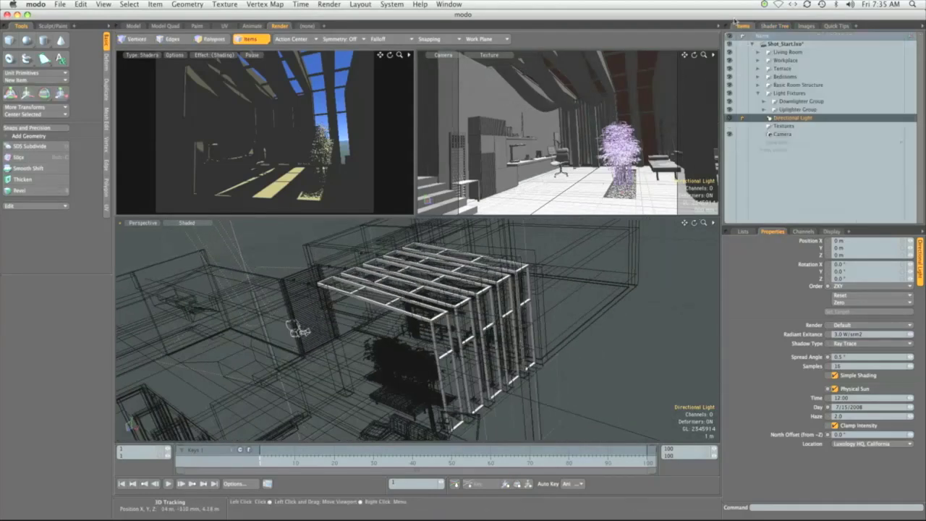
click(777, 142)
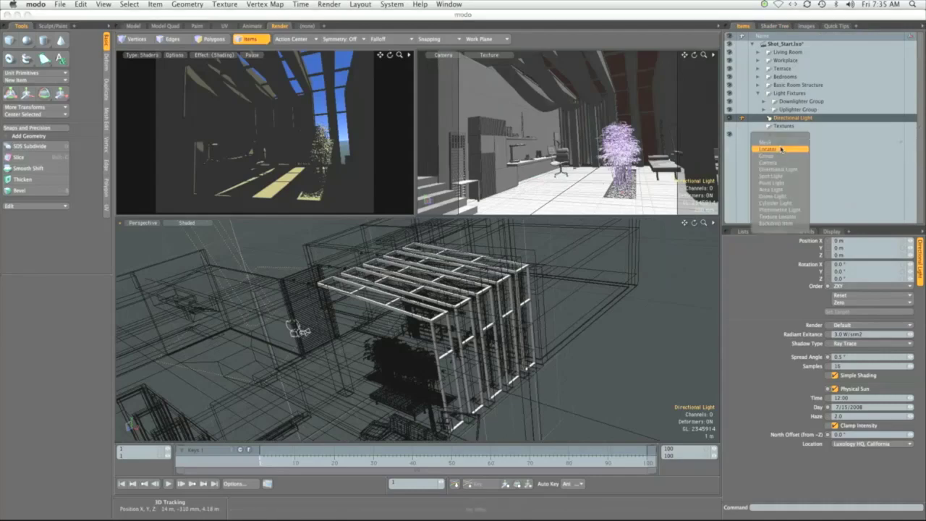
click(772, 193)
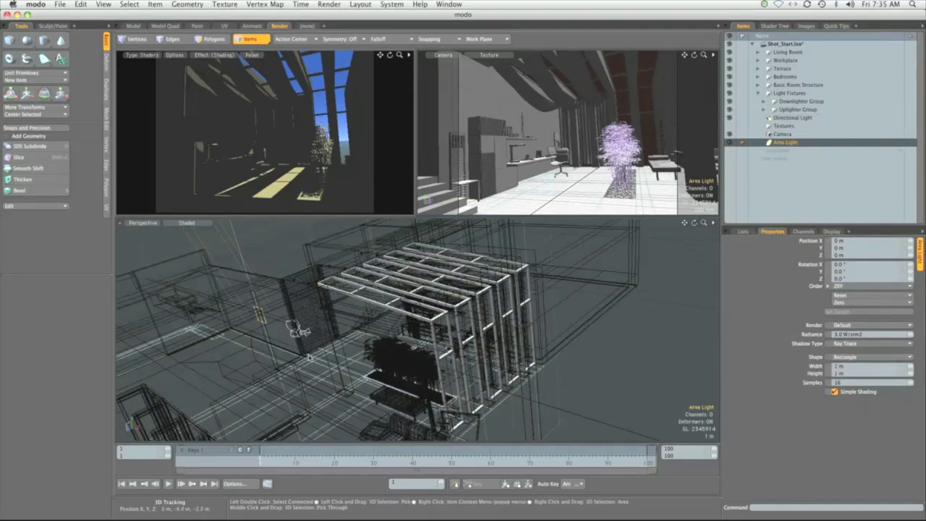
- Move the area light outside the window wall to about X 19.5 m and rotate it 90° around Y
key(w)
drag(245, 340, 606, 341)
key(e)
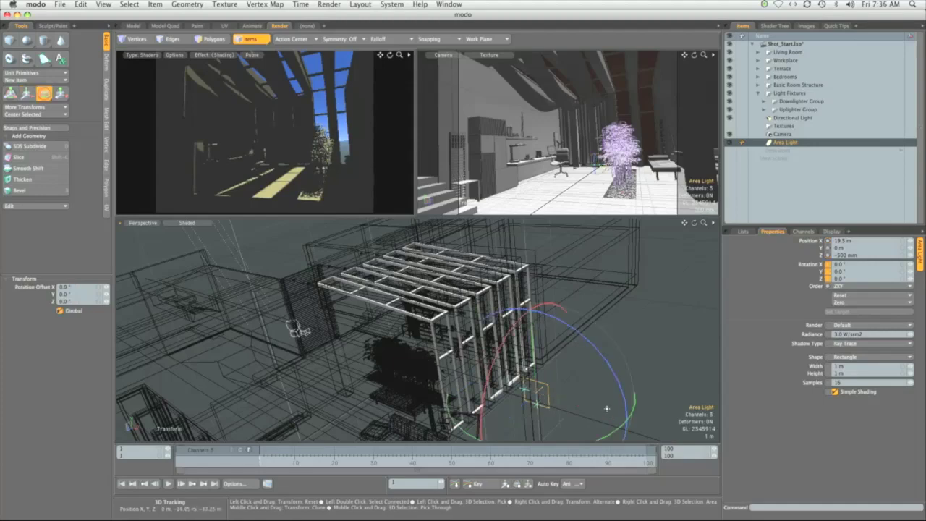
drag(606, 409, 609, 334)
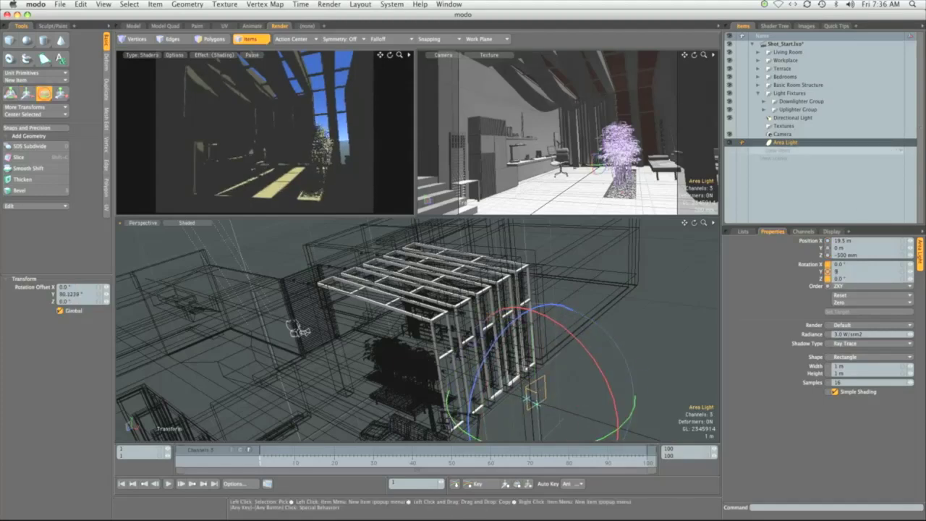
text(0)
key(Return)
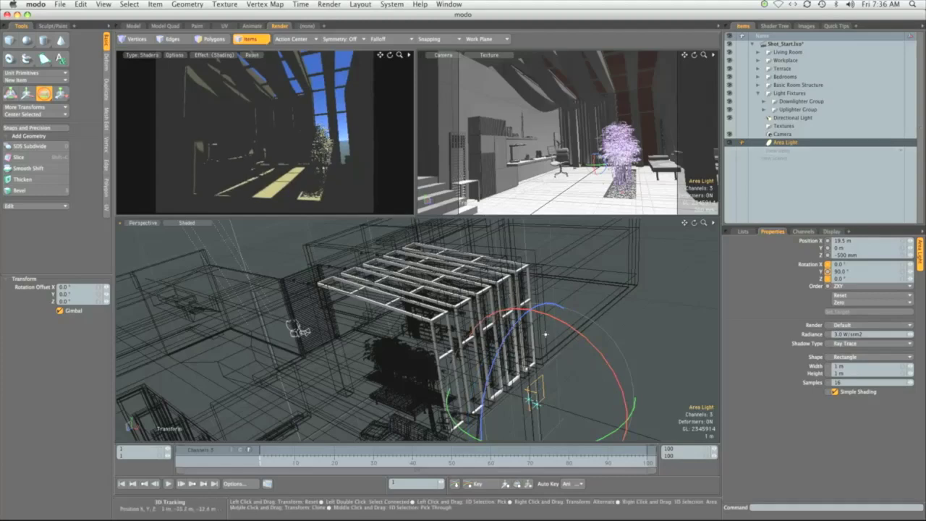
- In the Right view, centre the area light on the windows at about Y 2.45 m, Z 350 mm and resize it to about 4.7 by 4.85 m
key(ctrl)
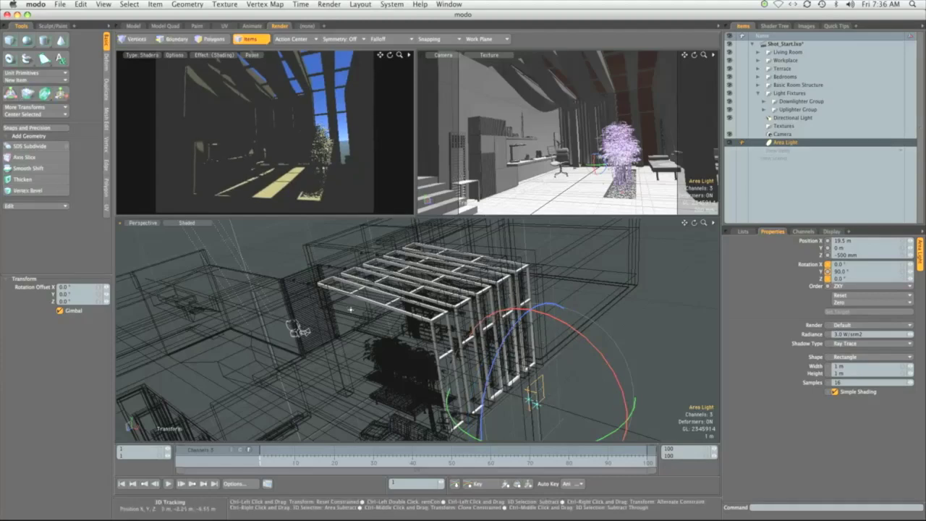
key(ctrl+space)
click(388, 309)
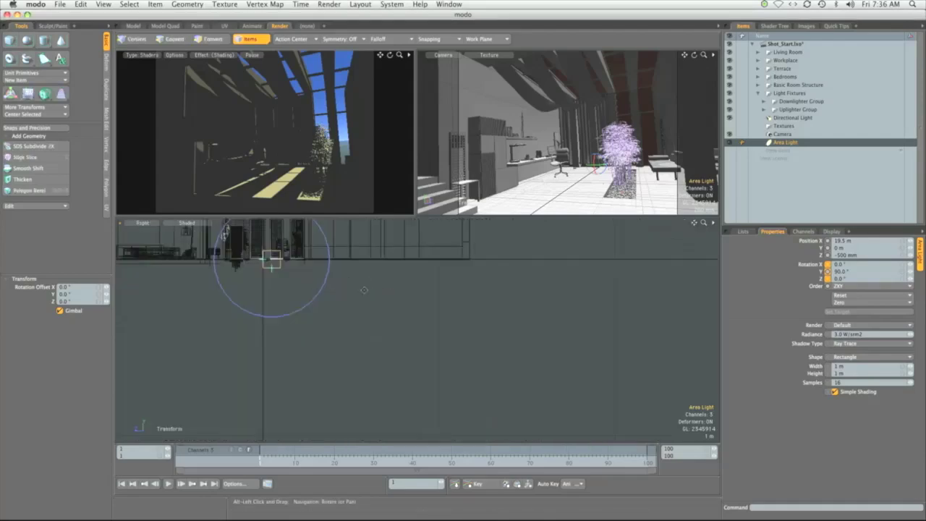
alt+drag(381, 310, 496, 380)
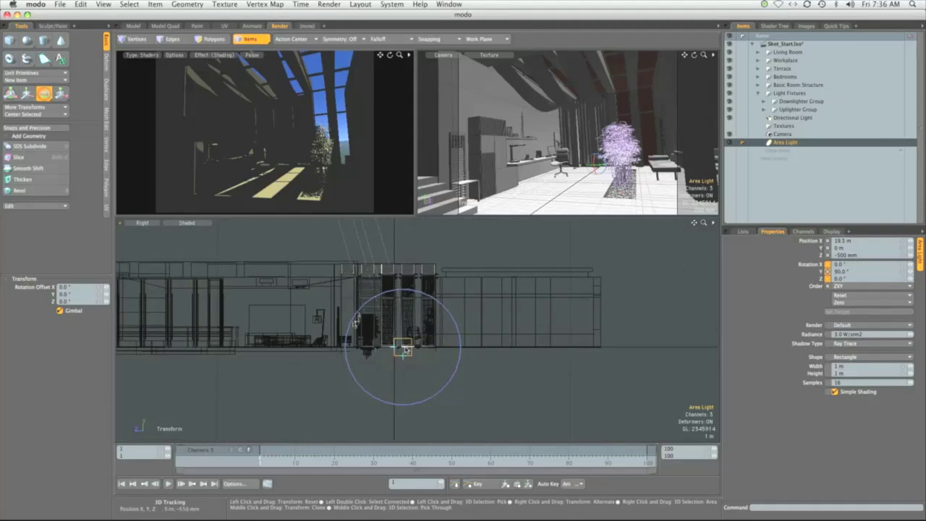
key(w)
drag(449, 301, 433, 257)
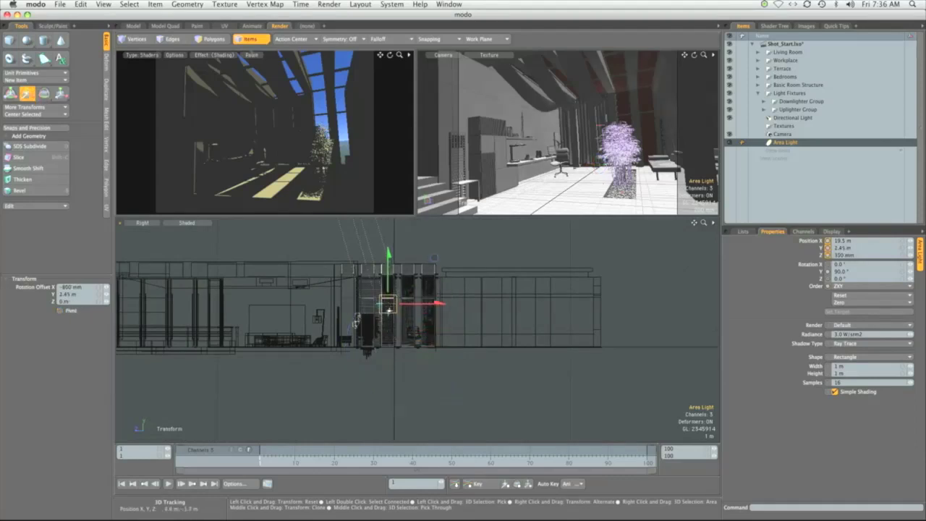
drag(388, 297, 387, 261)
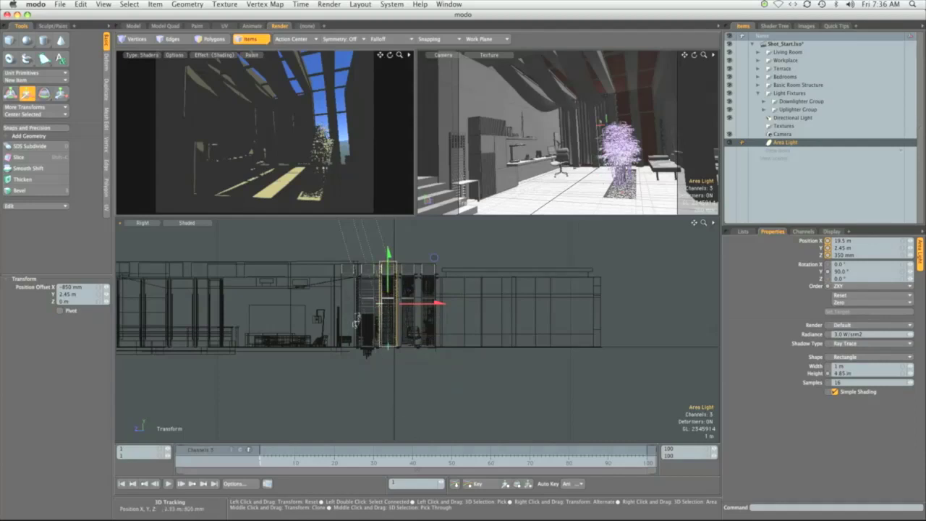
drag(396, 304, 438, 304)
- In the Top view, move the area light closer to the windows, to about X 18.9 m
key(ctrl+space)
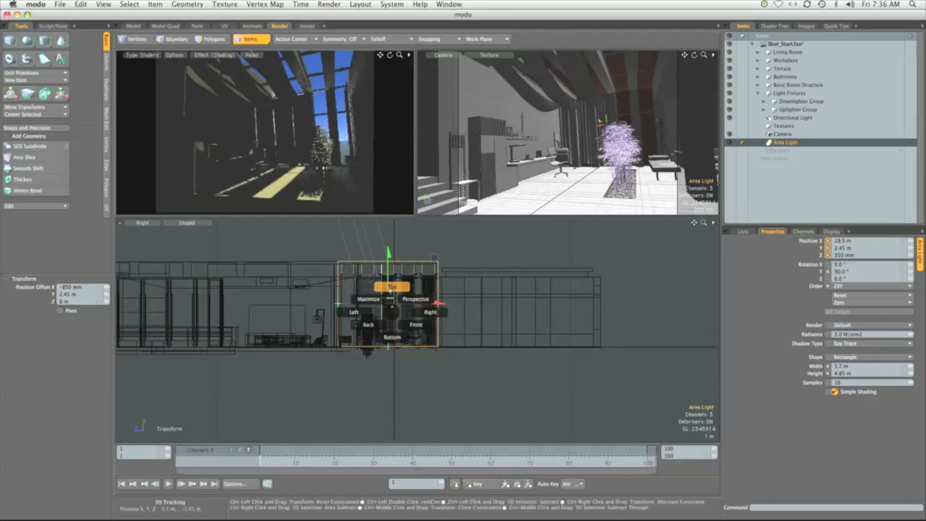
click(483, 385)
alt+shift+drag(421, 300, 589, 328)
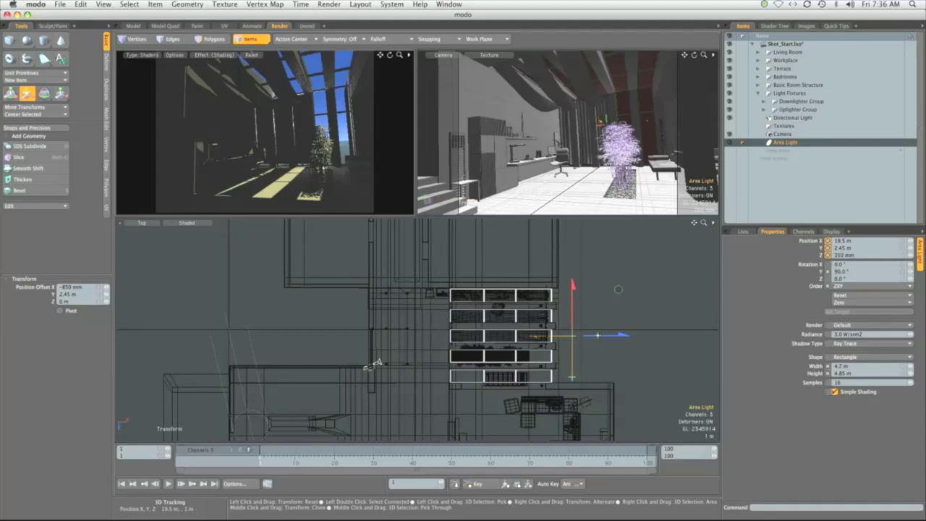
drag(598, 335, 584, 368)
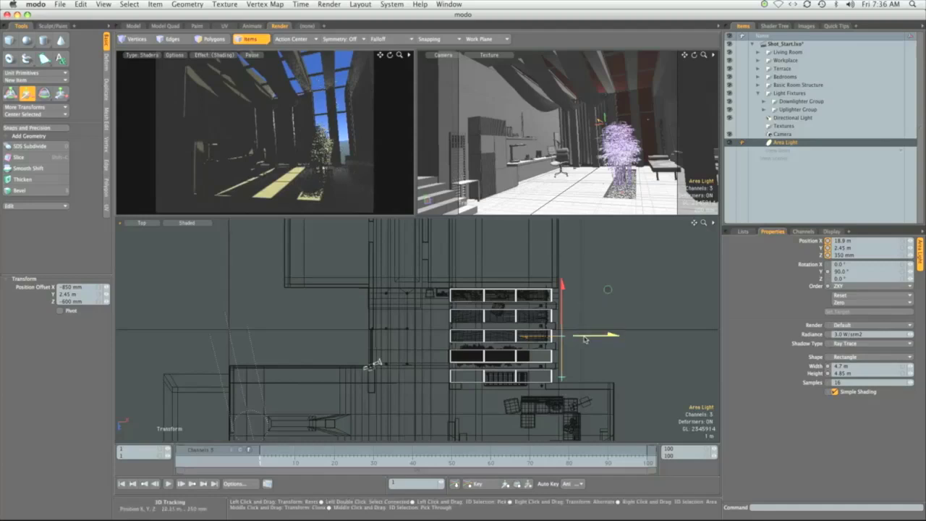
key(q)
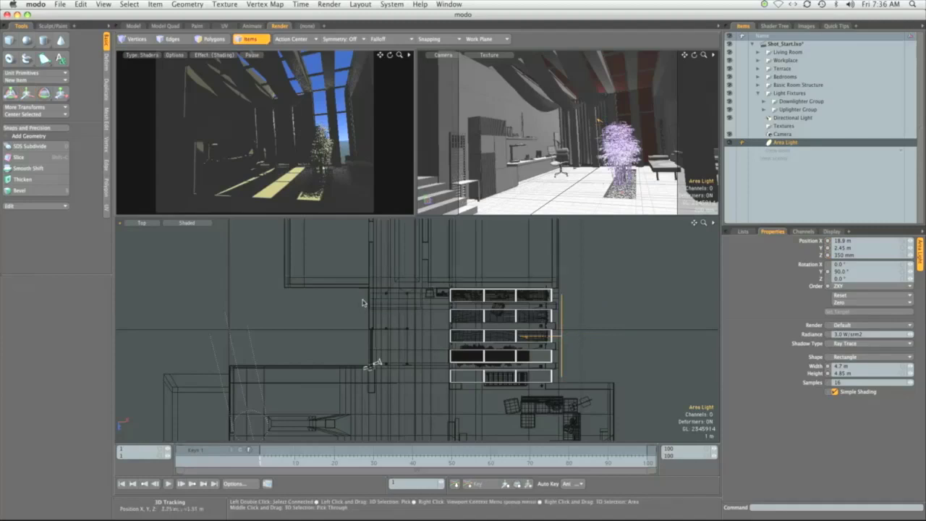
- Deselect the area light and examine its placement outside the windows in the Perspective view
key(super+Tab)
key(super+Tab)
key(super+Tab)
key(super+Tab)
click(576, 299)
click(581, 305)
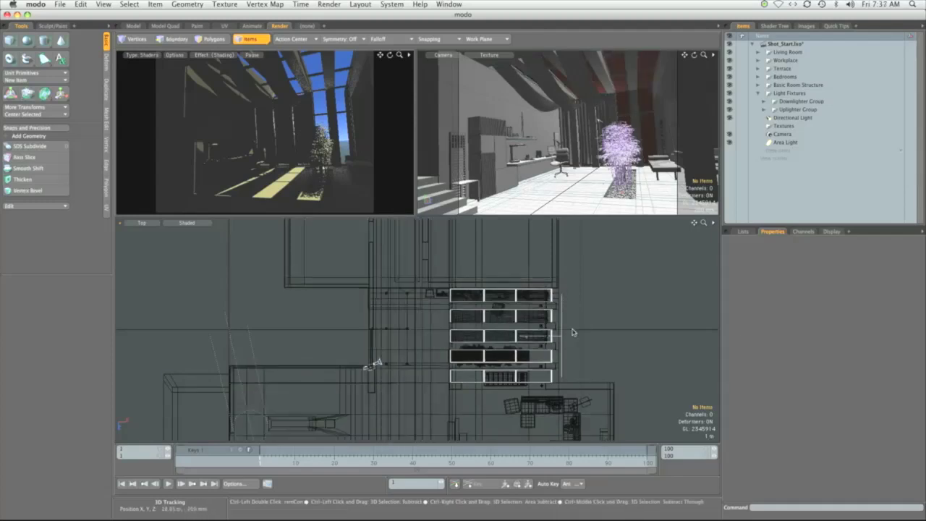
key(ctrl+space)
click(603, 309)
alt+drag(475, 364, 372, 316)
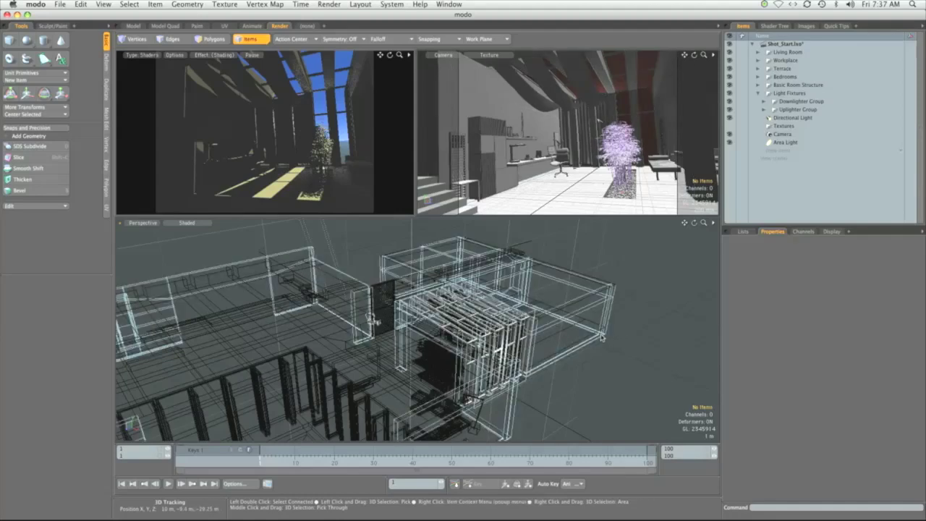
- Create an instance of the existing area light outside the window wall
right_click(761, 142)
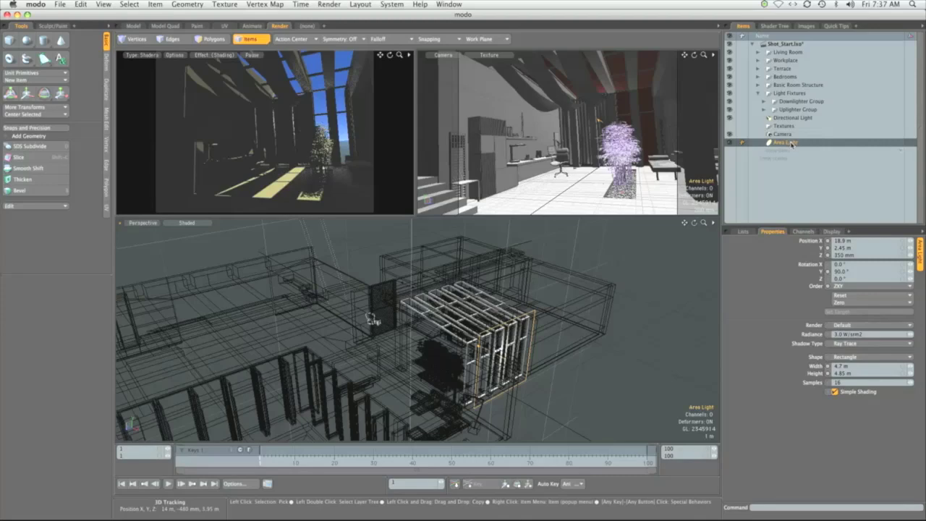
right_click(793, 144)
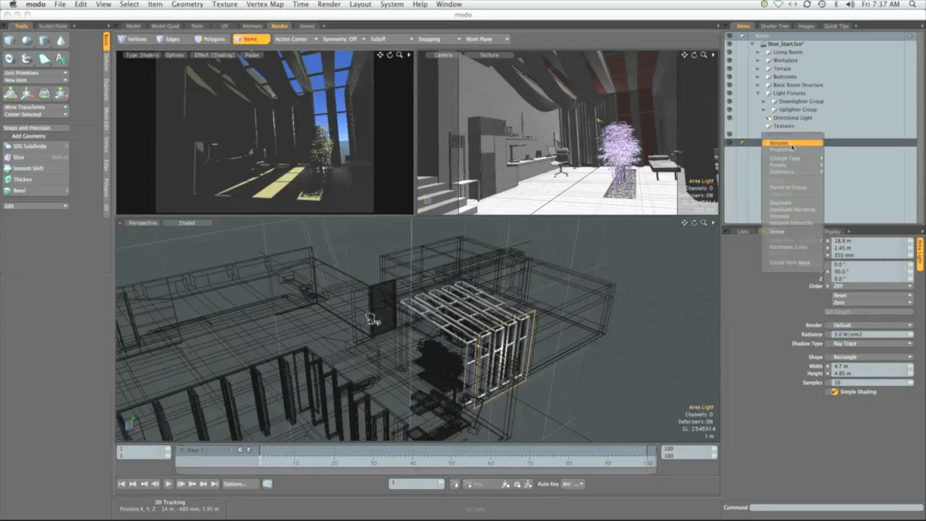
click(791, 216)
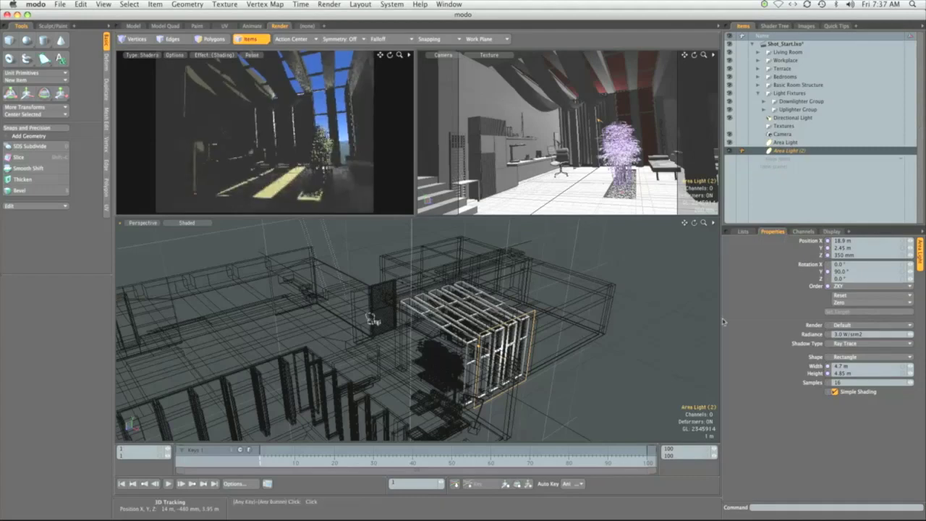
- In the Front view, move the instanced area light above the roof windows, to about X 15.5 m, Y 4.79 m
key(ctrl+space)
key(ctrl+space)
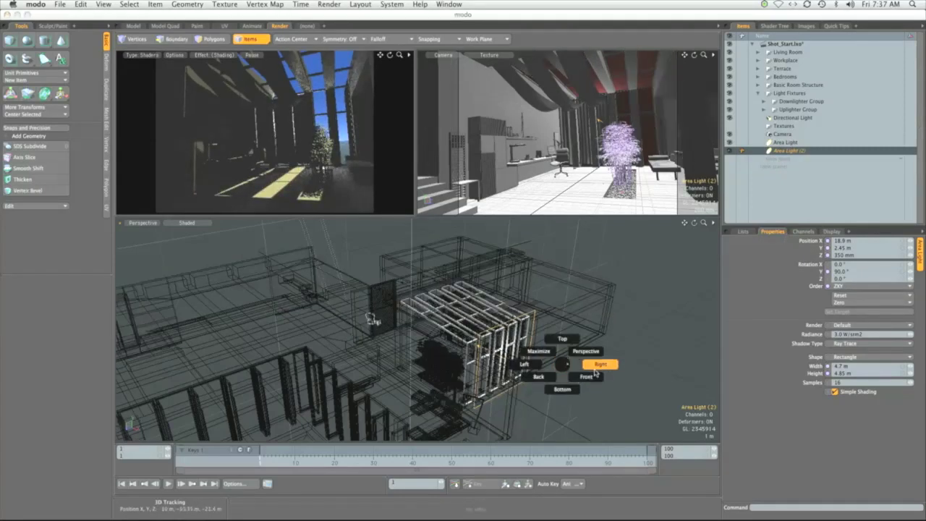
click(585, 377)
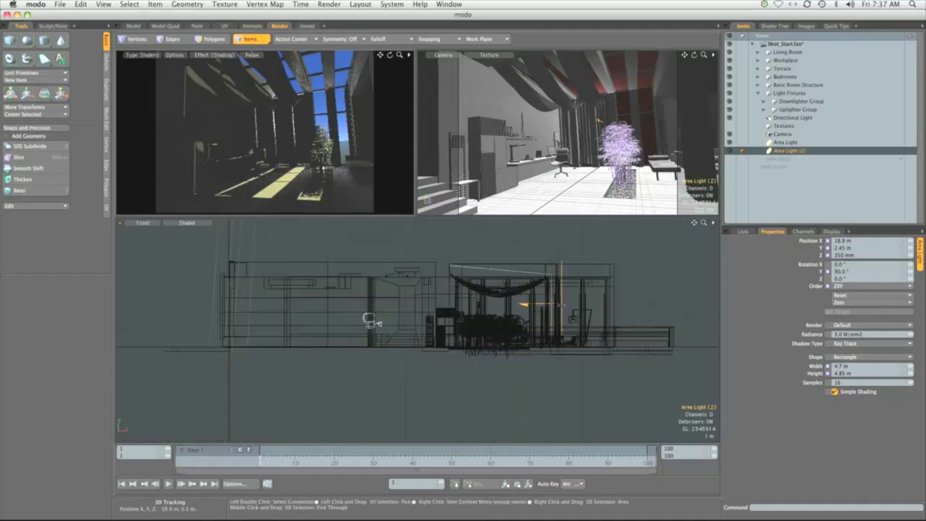
scroll(571, 349, up, 3)
alt+drag(578, 316, 572, 350)
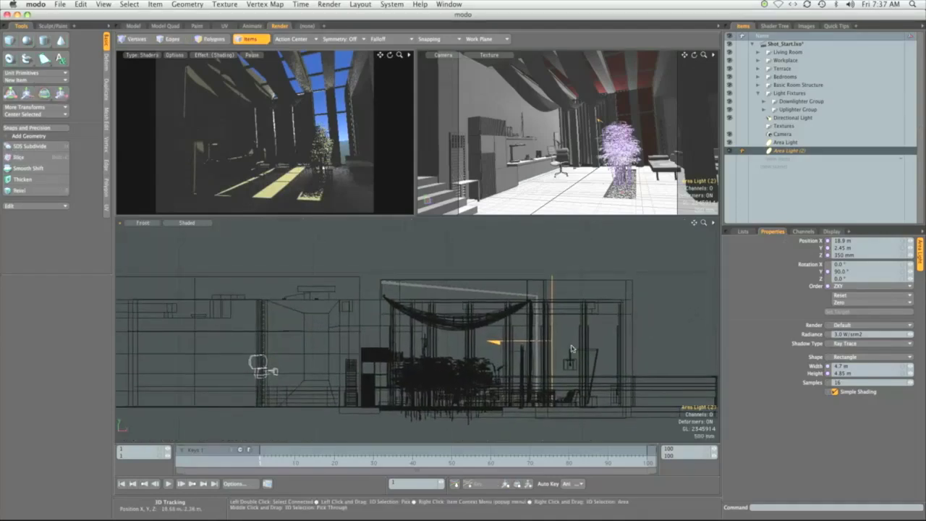
key(w)
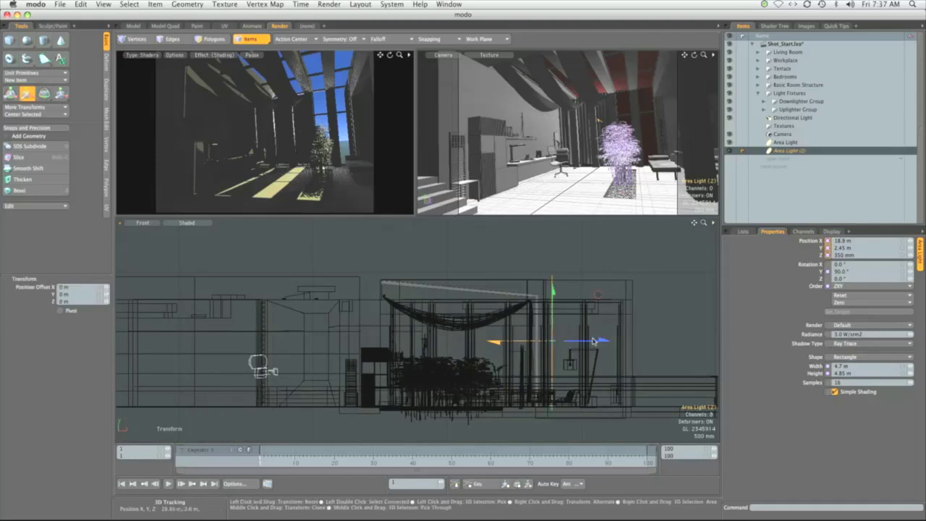
drag(558, 341, 460, 280)
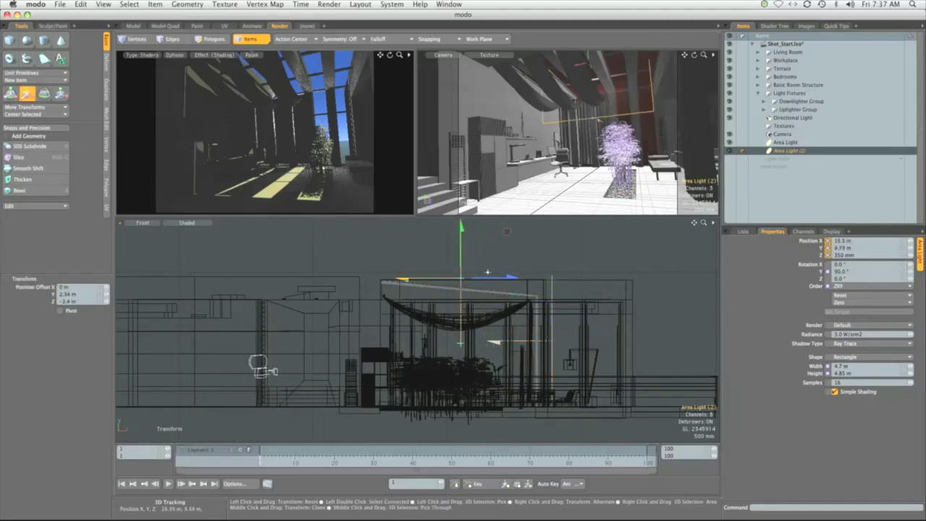
- Tilt the instanced area light to about -84.4° around X to follow the sloped roof and resize its height to about 5.91 m
key(e)
drag(428, 235, 418, 312)
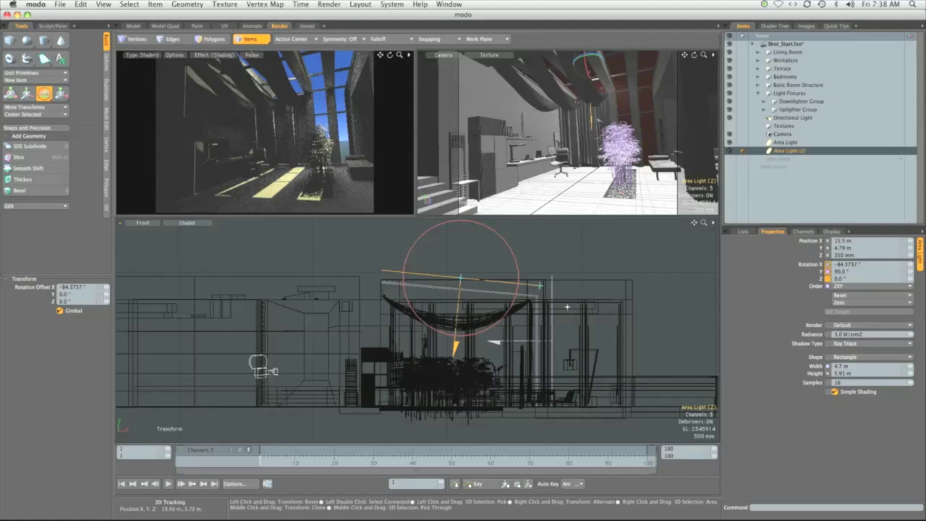
key(space)
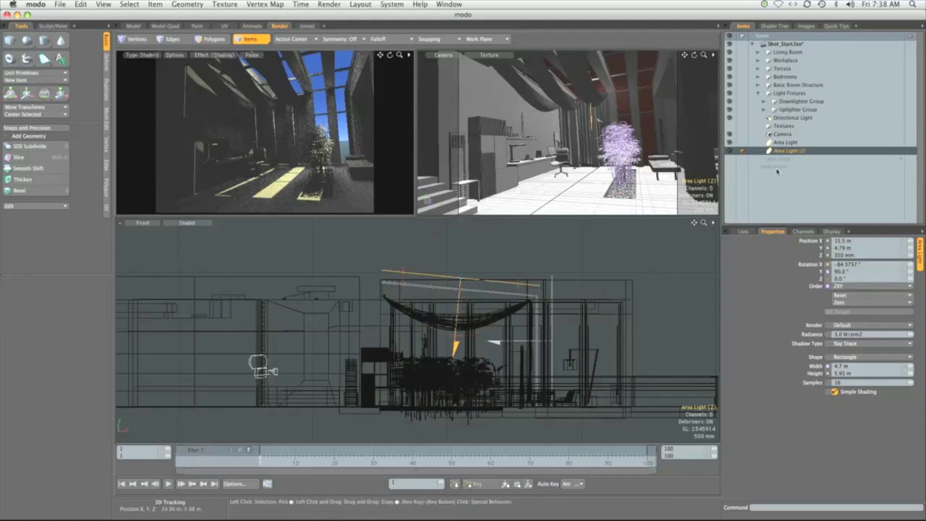
- Set the original area light's radiance to 1.5 W/srm2 and turn off Simple Shading
click(771, 143)
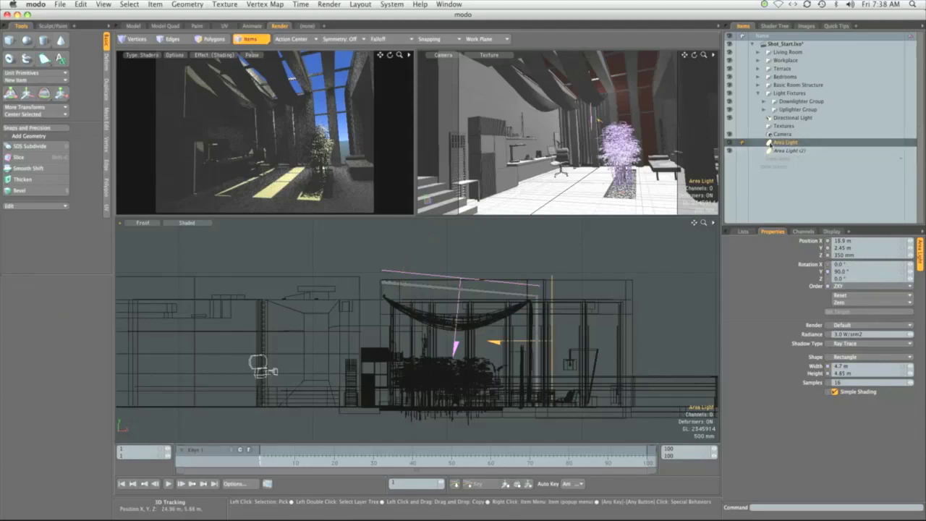
click(847, 334)
text(8)
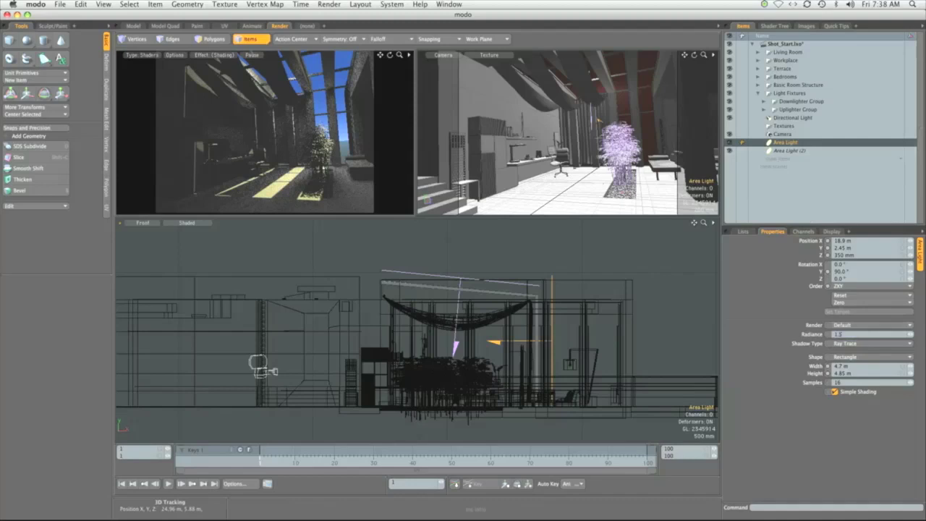
key(Return)
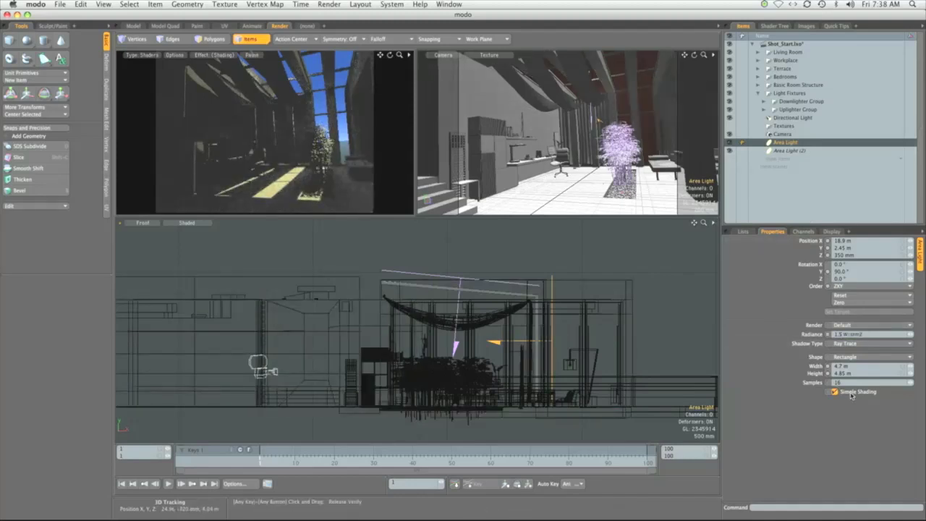
click(852, 394)
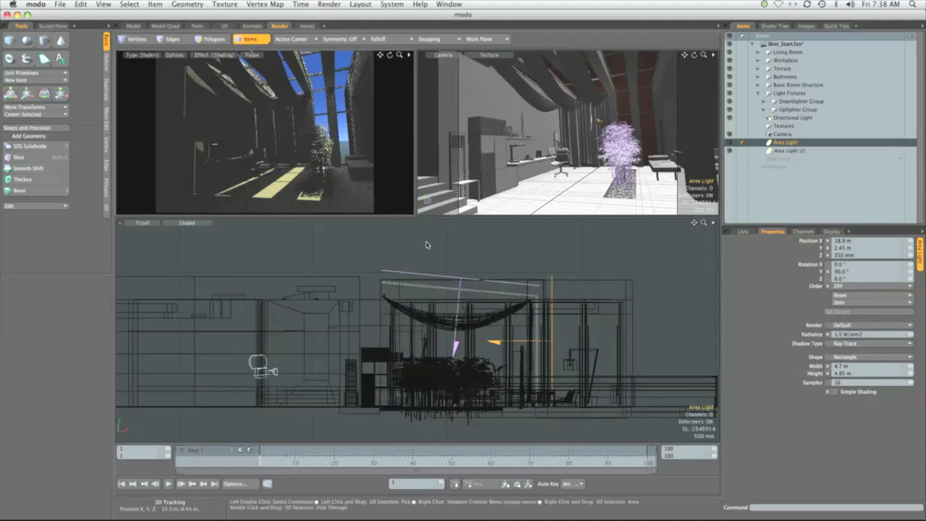
- Return to the Perspective view, raise the area light's samples, and render the frame
key(ctrl+space)
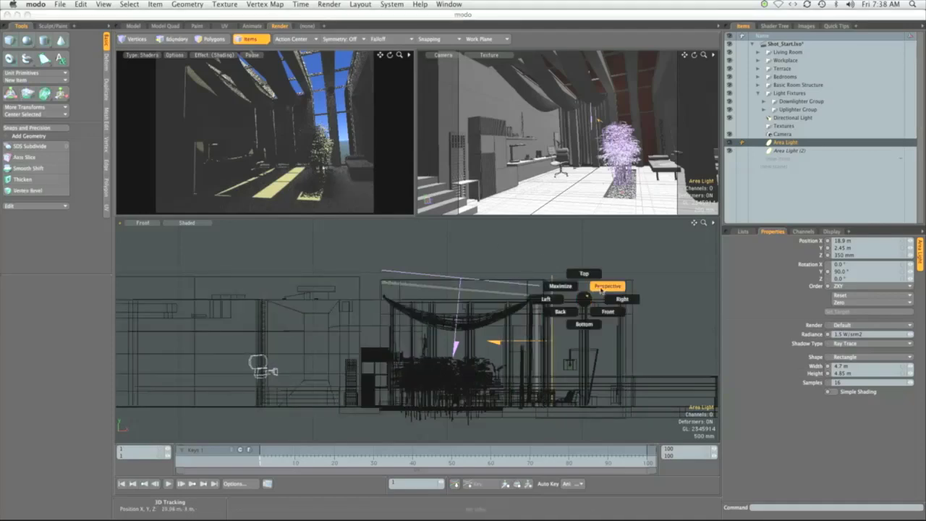
click(547, 287)
alt+drag(494, 318, 498, 285)
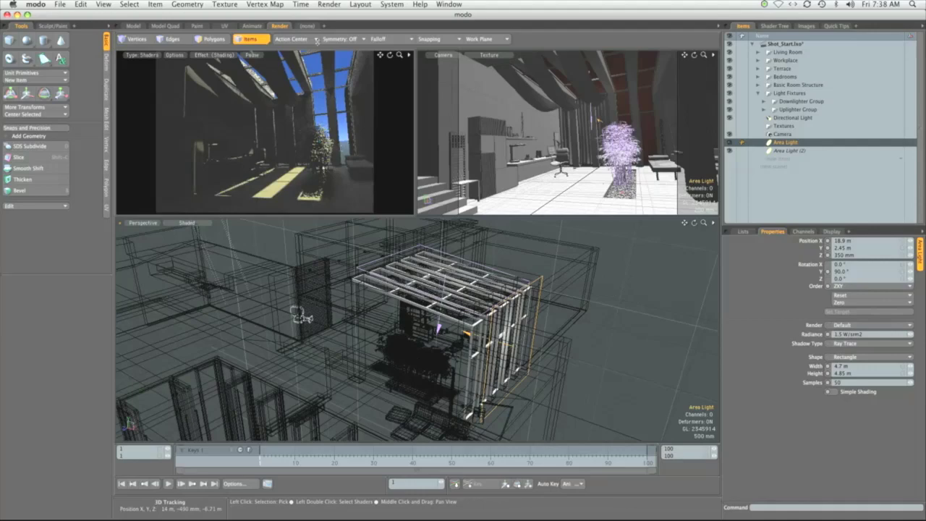
click(327, 5)
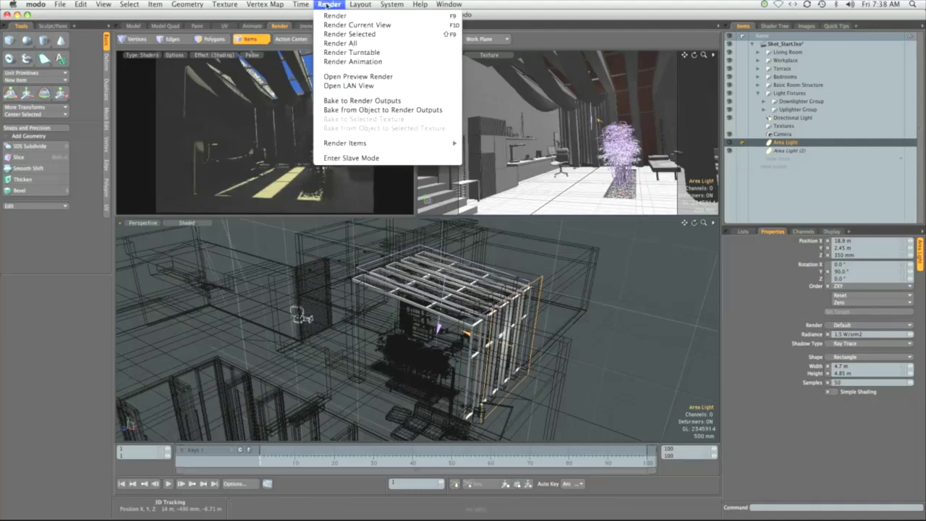
click(333, 15)
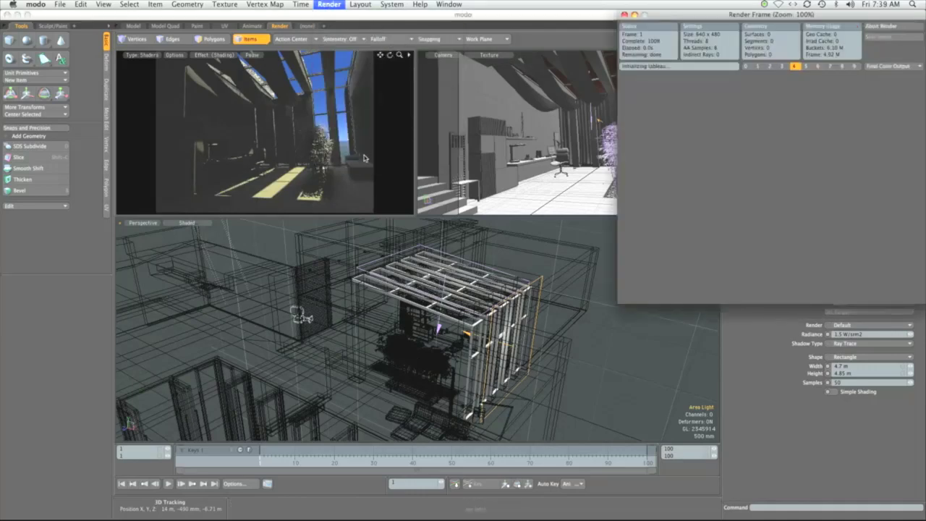
drag(774, 15, 478, 69)
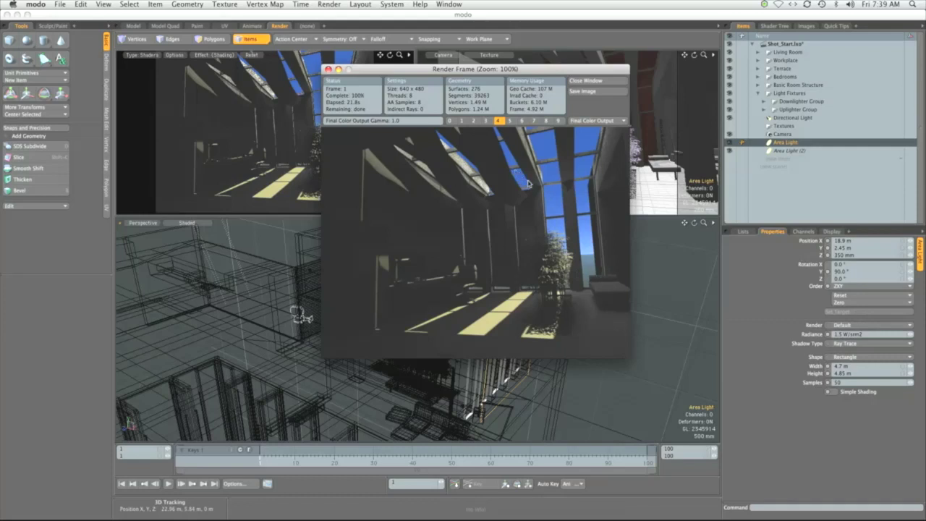
- Limit the render to a region across the upper windows, set the area light's samples to 200, and render again
drag(514, 171, 607, 200)
click(841, 383)
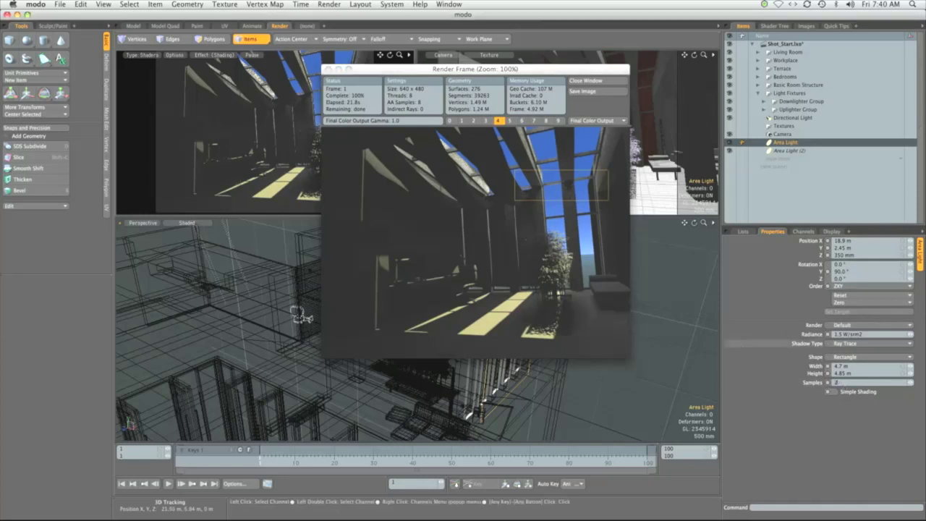
click(328, 5)
click(349, 64)
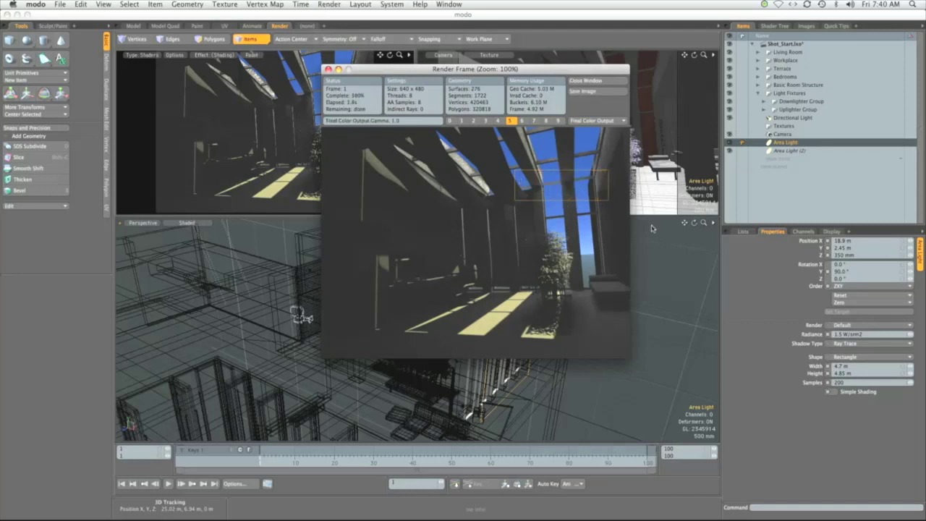
- Set the area light's samples to 300, re-render the window region, and compare it with the previous render
click(826, 414)
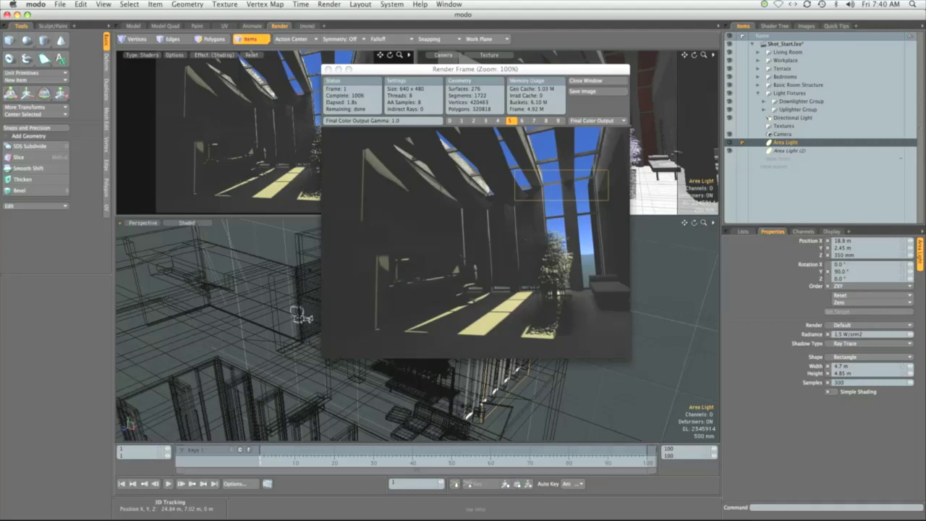
click(328, 5)
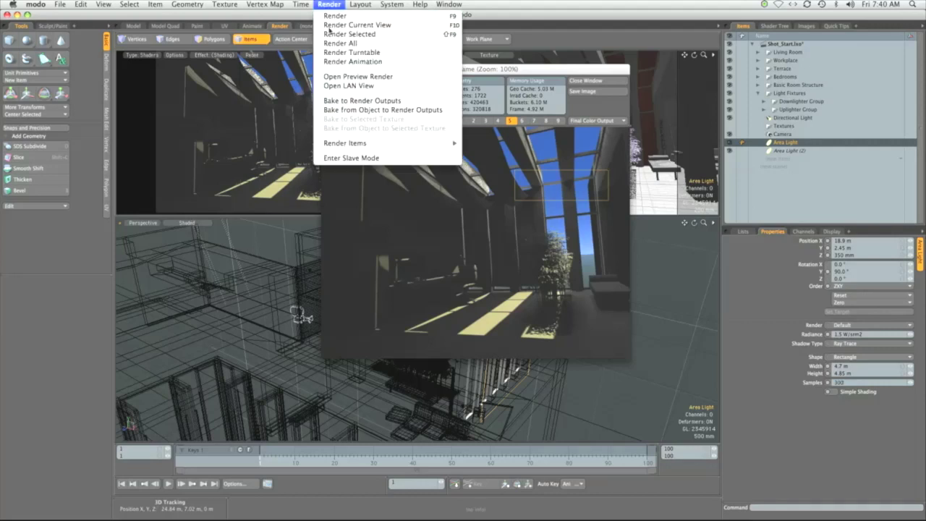
click(332, 30)
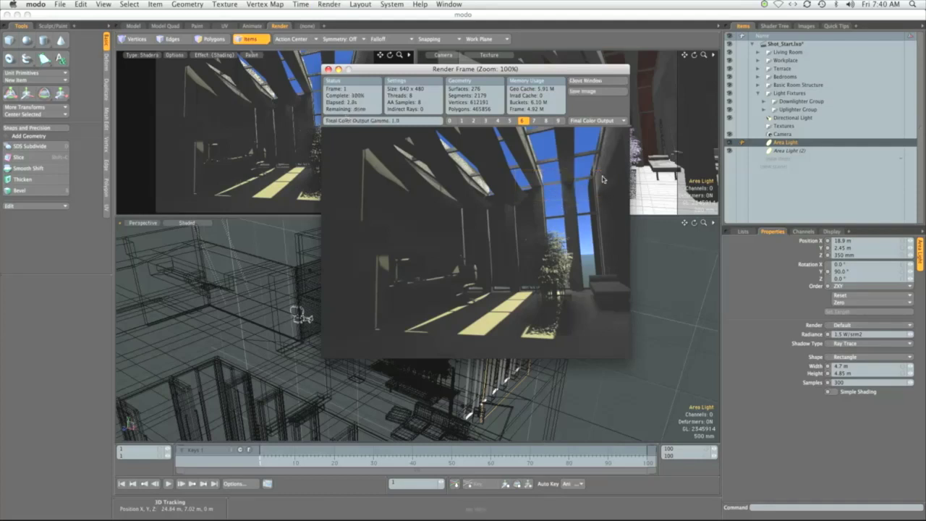
click(509, 120)
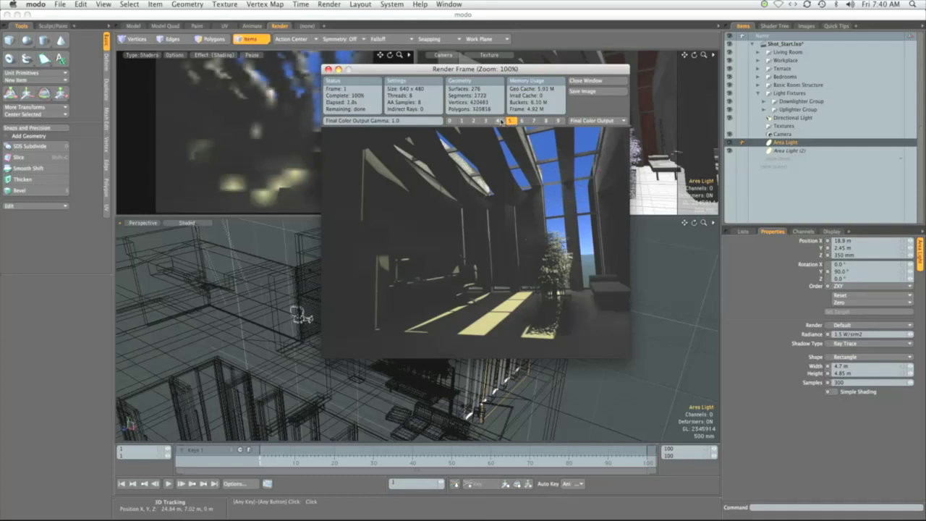
click(522, 121)
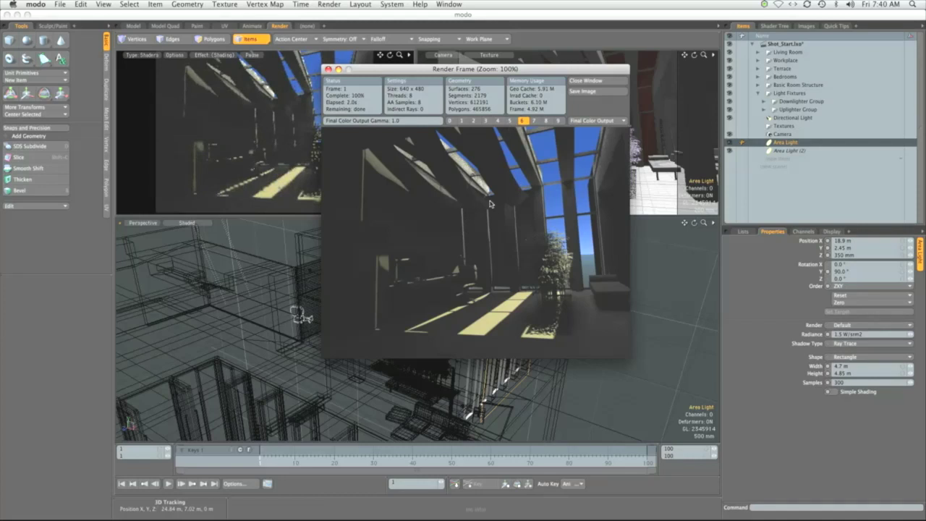
- Move and shrink the render region to the back wall just below the skylights and render it
drag(489, 204, 515, 212)
click(328, 5)
click(332, 34)
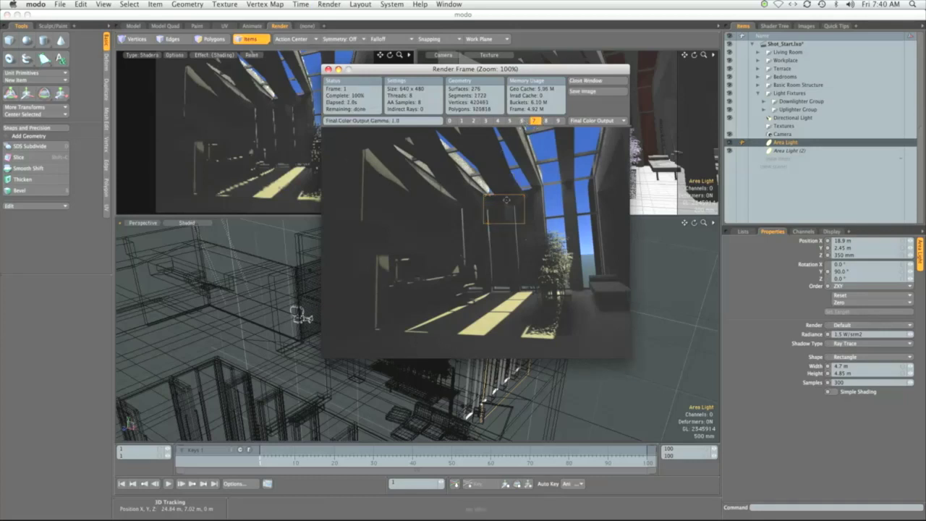
- Render a small region of the floor beside the planter, inspect the shading, and close the render window
drag(504, 206, 515, 324)
click(331, 4)
click(338, 28)
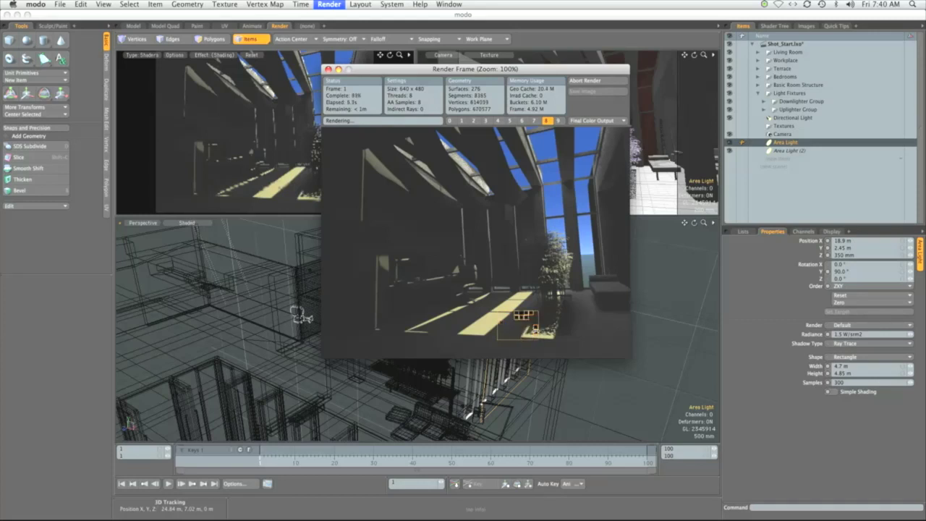
click(547, 121)
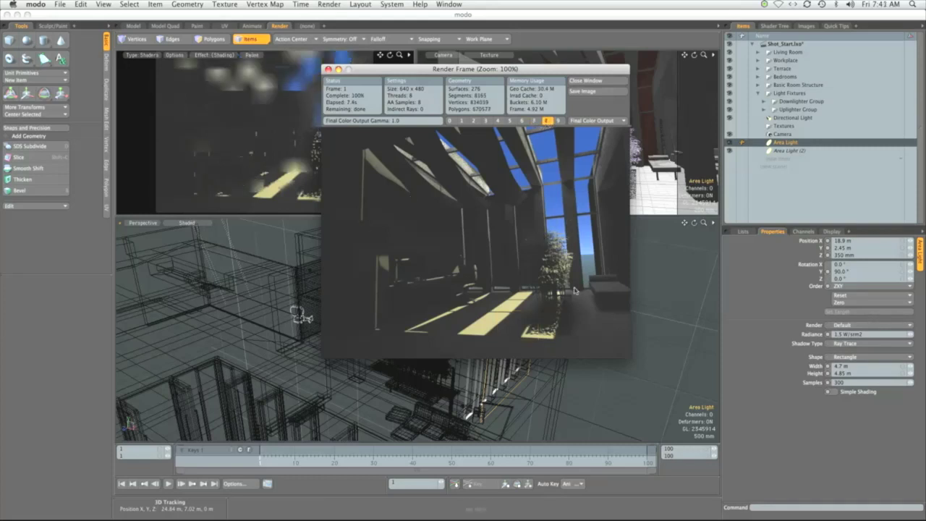
click(576, 81)
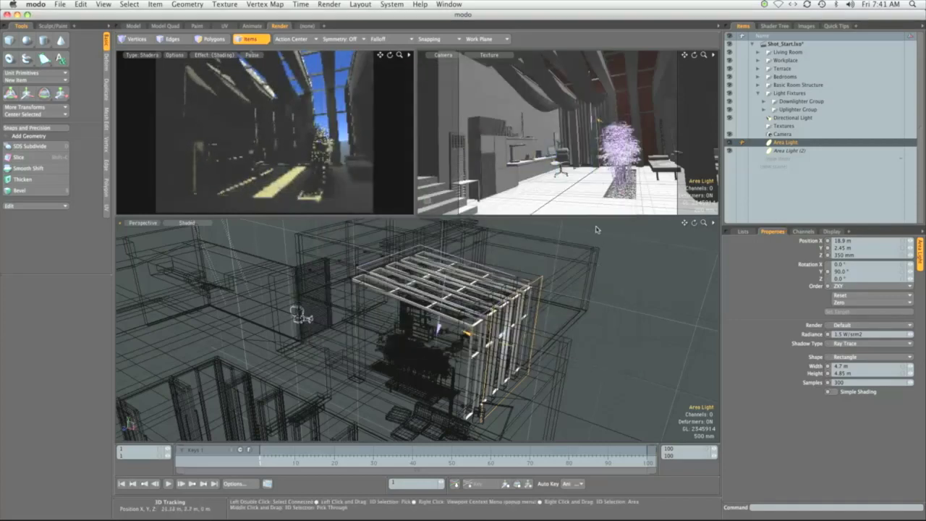
- Add a new area light to the scene for the side of the room near the camera
alt+drag(302, 317, 376, 362)
click(793, 161)
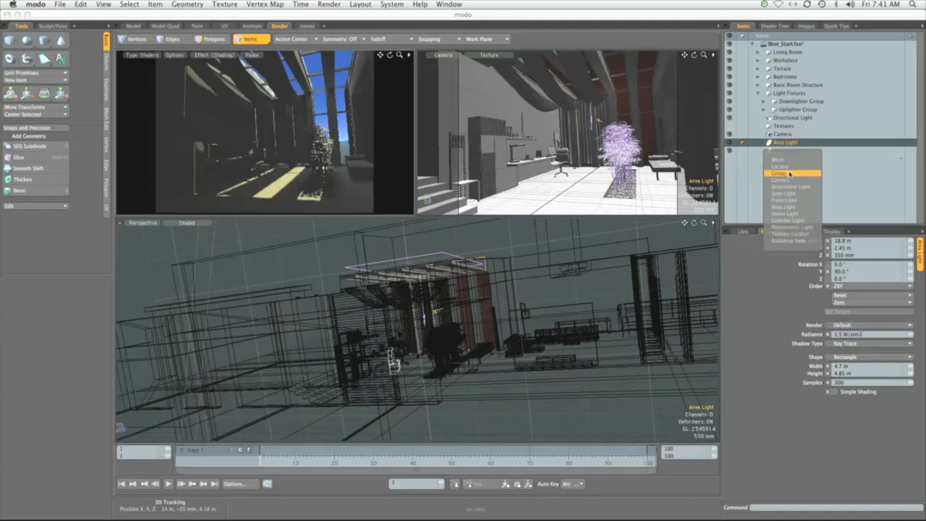
click(783, 207)
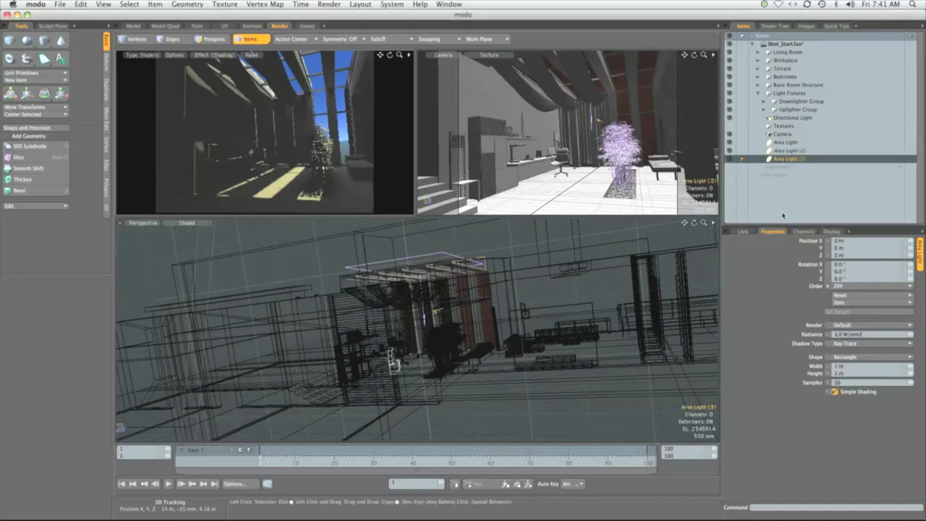
- Move the new area light toward the room behind the camera, to about X 7.5 m, Z 1 m
alt+drag(442, 365, 412, 352)
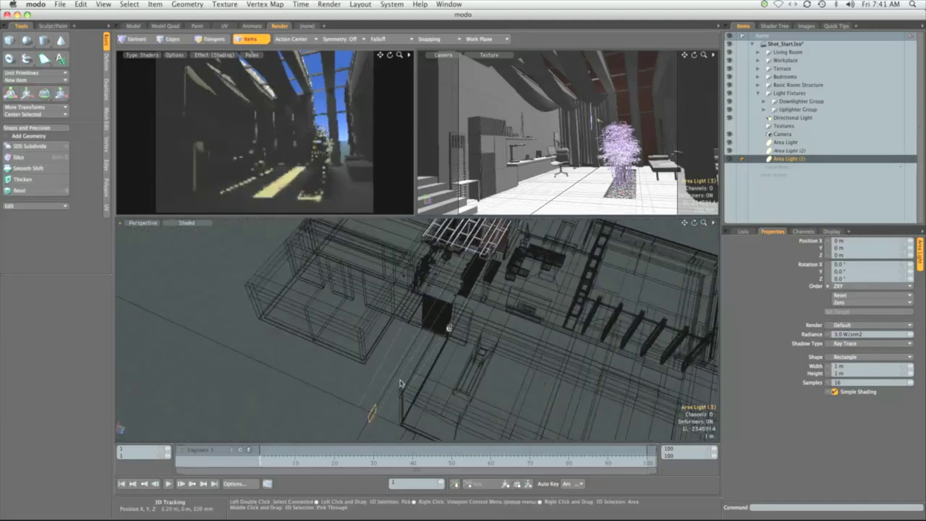
key(w)
drag(417, 413, 484, 322)
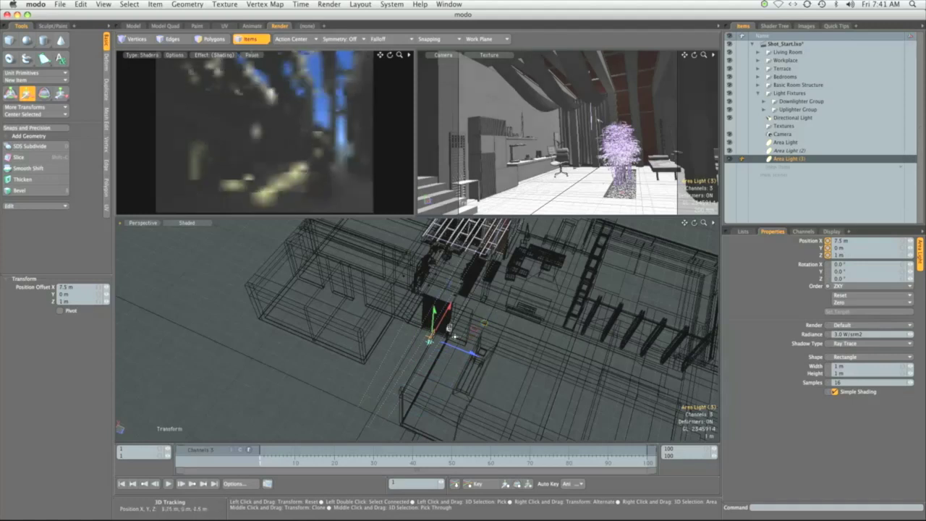
- Rotate the new area light to -90° about the Y axis so it faces into the room
key(e)
drag(475, 367, 151, 296)
click(92, 295)
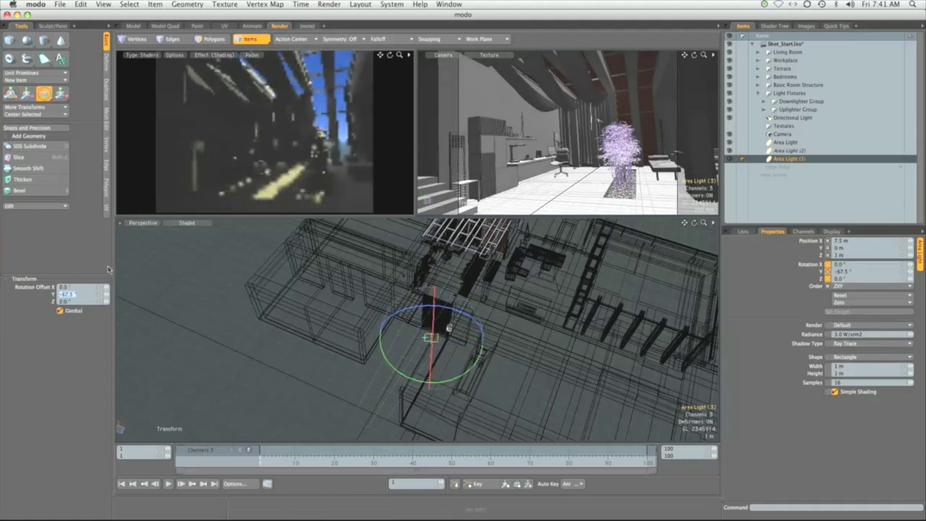
text(-90)
key(Return)
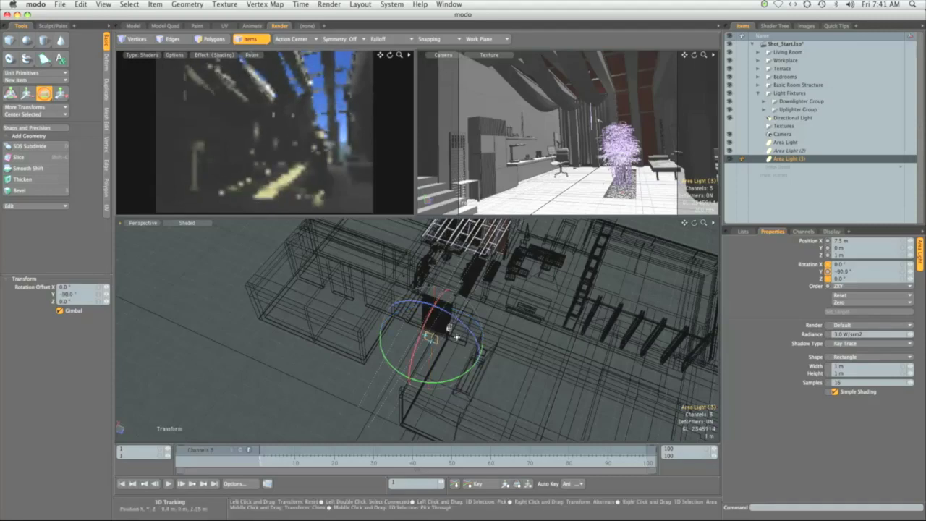
key(space)
- Resize the area light to about 2.26 m wide and 3.92 m high and center it at about Y 2.06 m, Z 1.04 m
ctrl+alt+drag(449, 327, 468, 390)
key(ctrl+space)
click(518, 326)
key(ctrl+space)
click(425, 377)
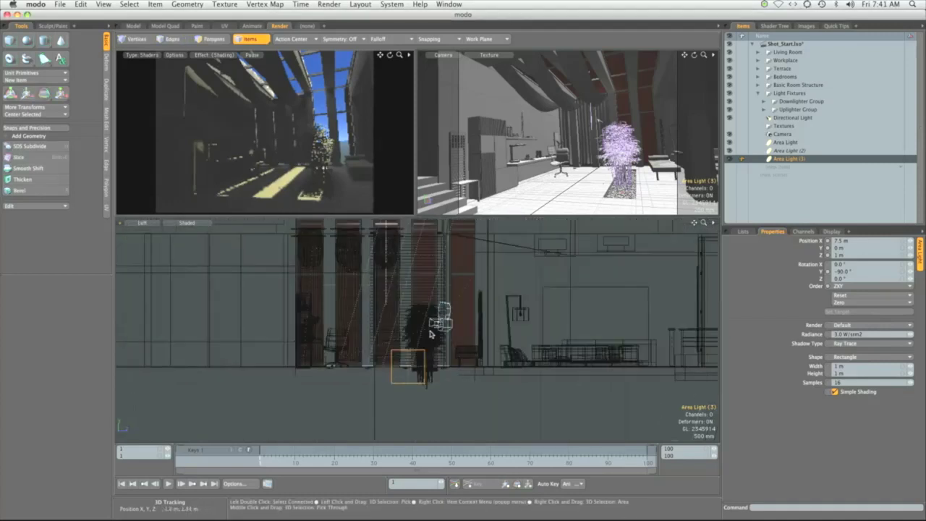
key(w)
drag(454, 320, 401, 348)
drag(395, 296, 373, 298)
drag(409, 367, 409, 371)
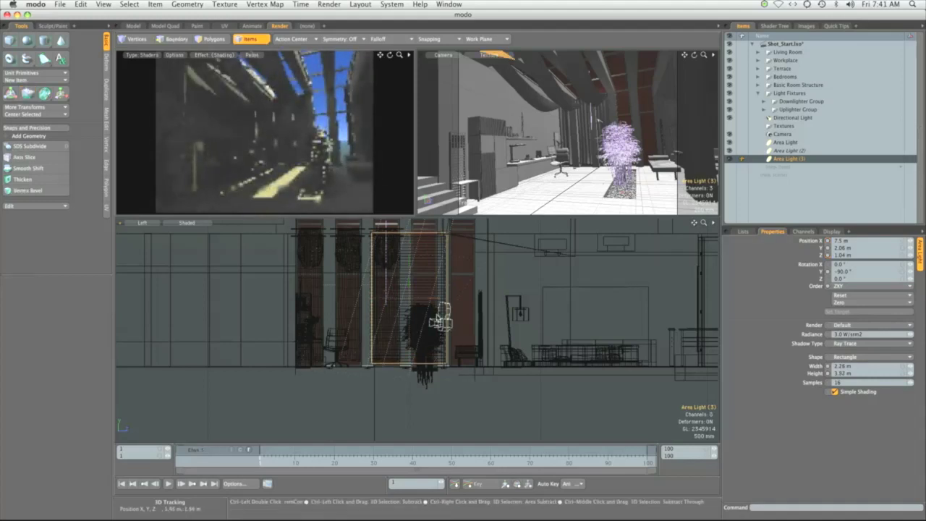
- Move the area light forward through the wall beside the camera, to about X 8.34 m
key(ctrl+space)
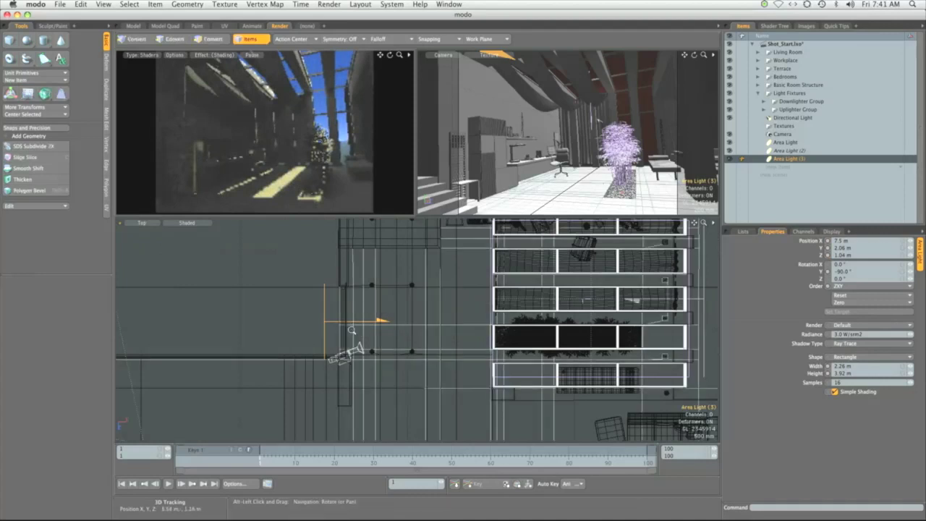
key(w)
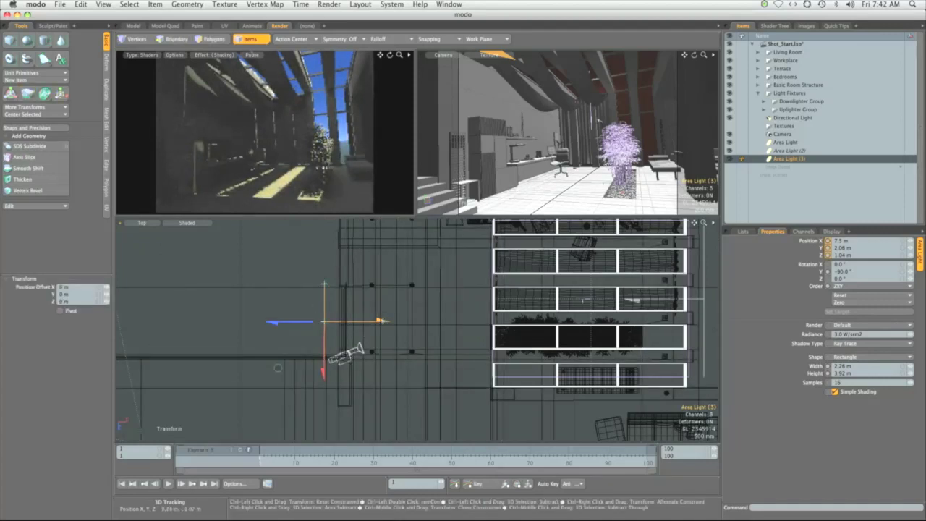
key(ctrl+space)
click(420, 296)
alt+drag(419, 345, 381, 253)
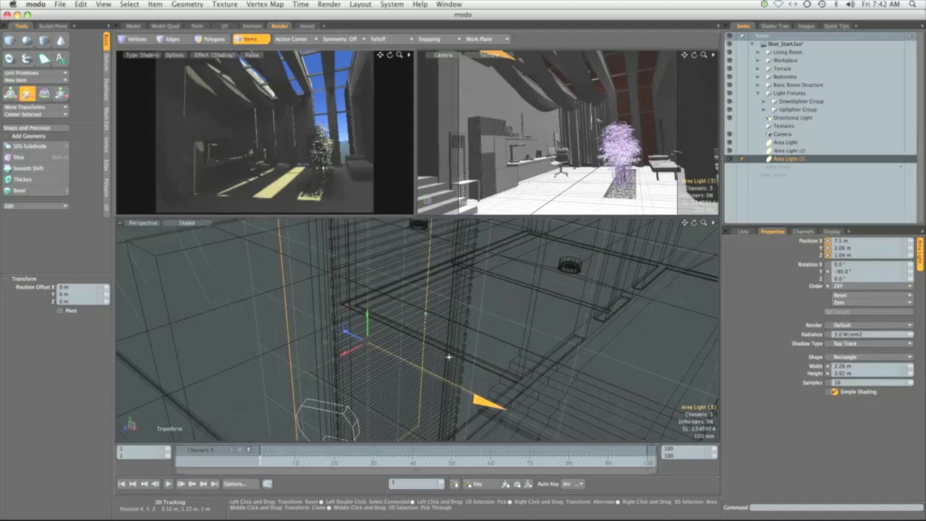
alt+drag(448, 357, 427, 340)
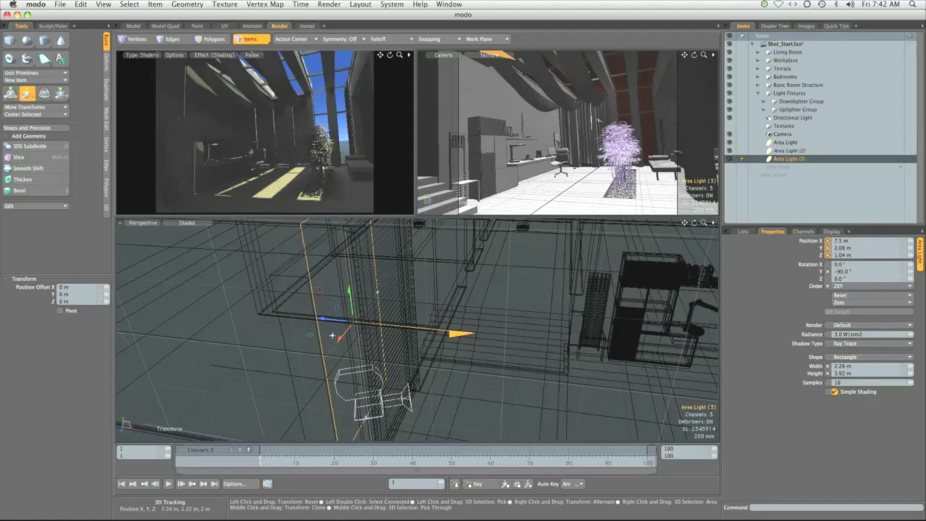
drag(334, 322, 373, 327)
key(ctrl+space)
click(384, 289)
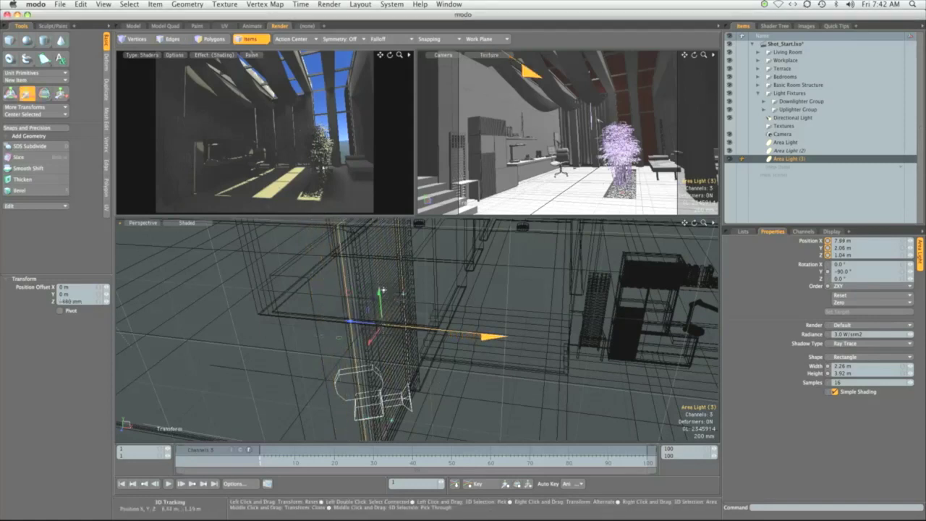
drag(303, 321, 334, 321)
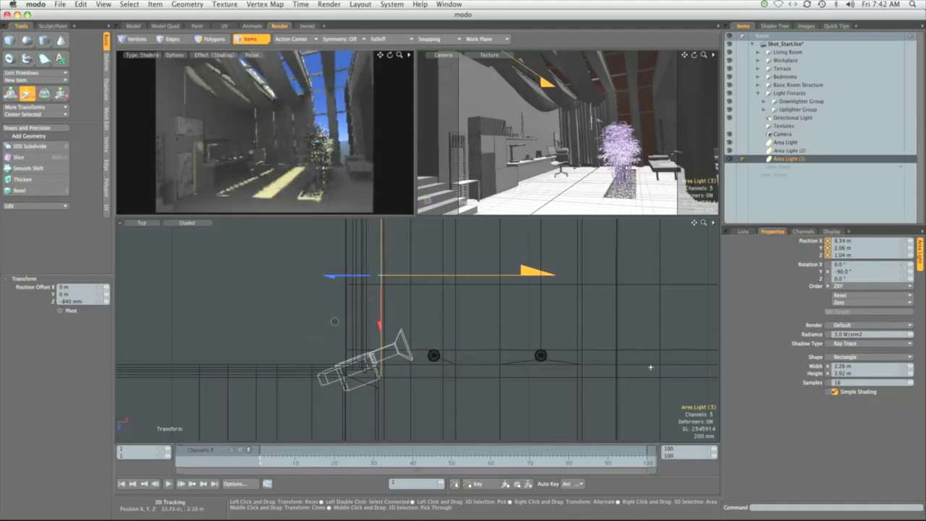
- Rename the newest area light, the one beside the camera, as Indirect Outside
double_click(784, 158)
key(BackSpace)
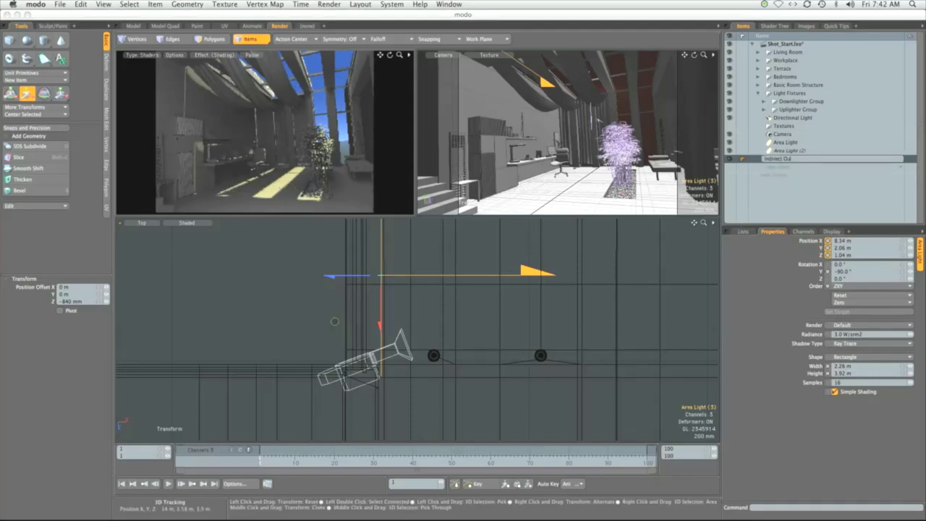
text(Indirect Outside)
key(Return)
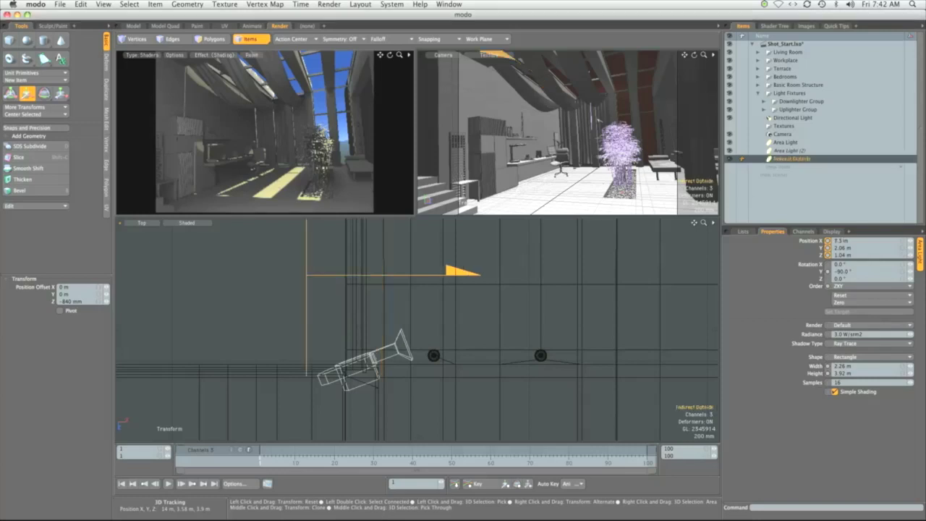
- Rename the first area light, whose instance shares its name, as Indirect Inside
click(784, 143)
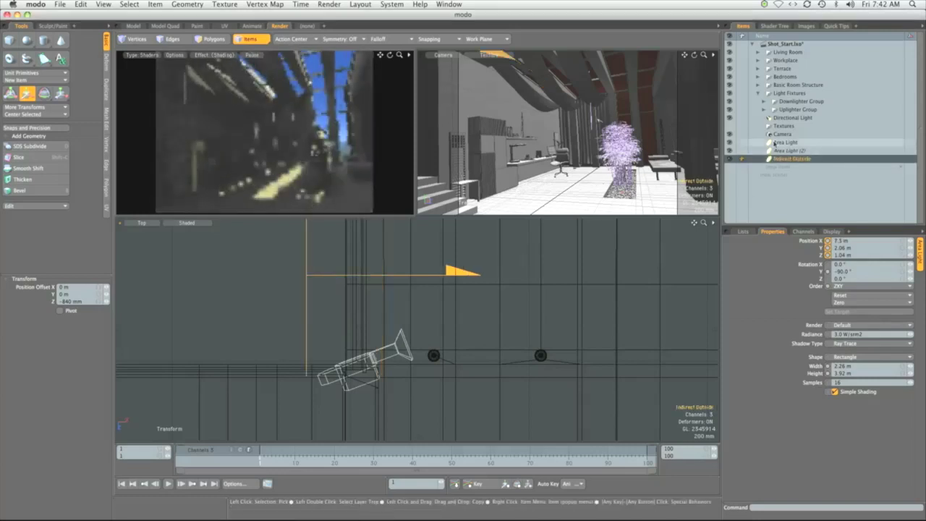
double_click(786, 143)
text(Fil)
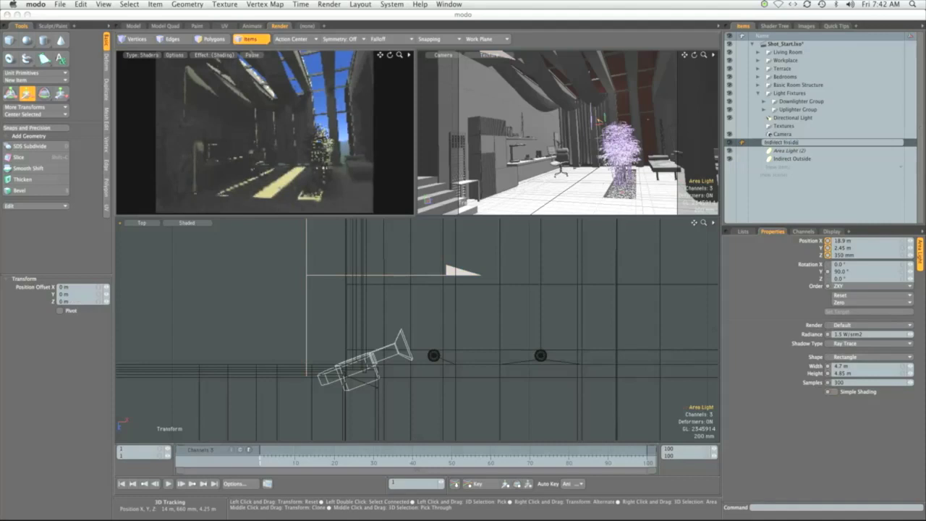
key(Return)
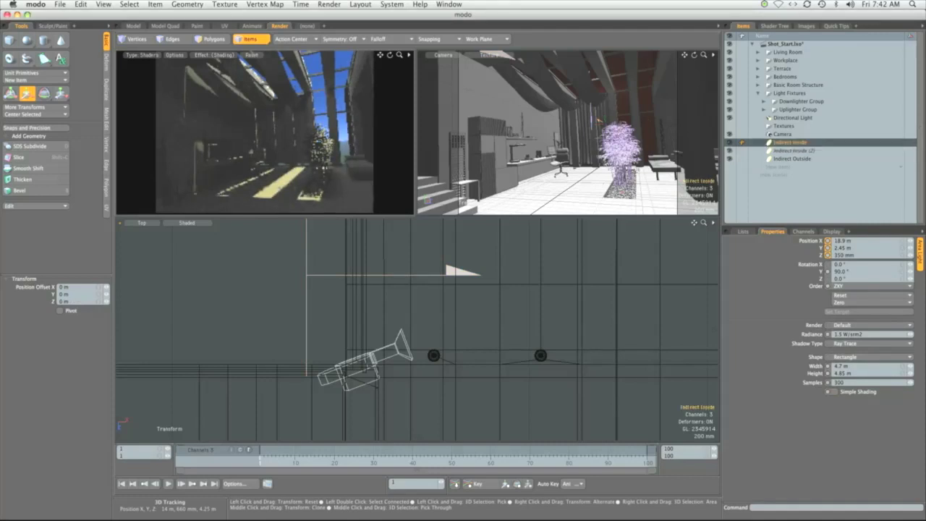
- Move the Indirect Outside light forward to about X 8.33 m and set its radiance to 1 W/srm2
click(791, 158)
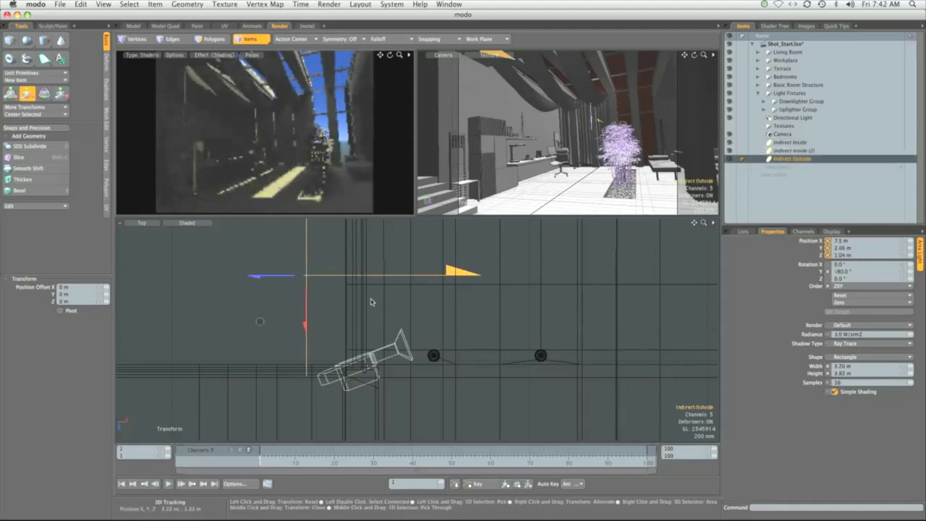
drag(370, 302, 376, 302)
drag(301, 318, 369, 317)
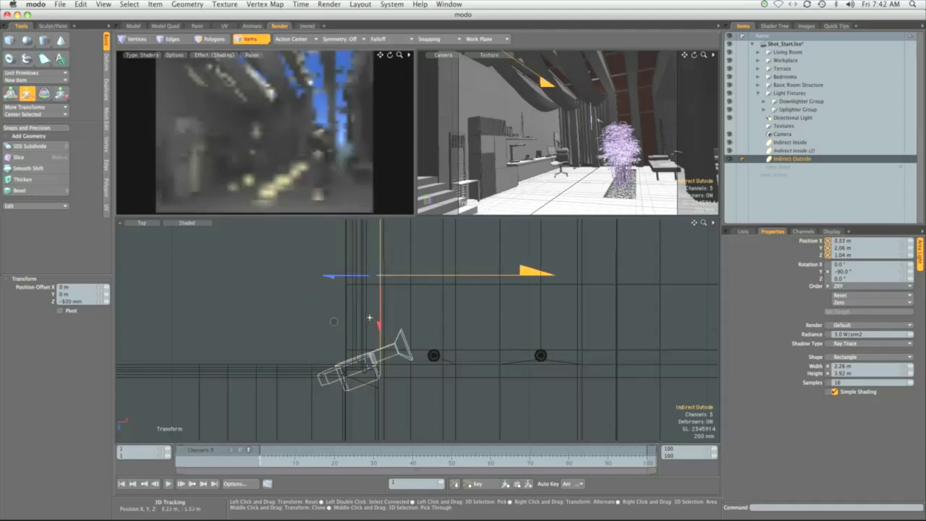
key(space)
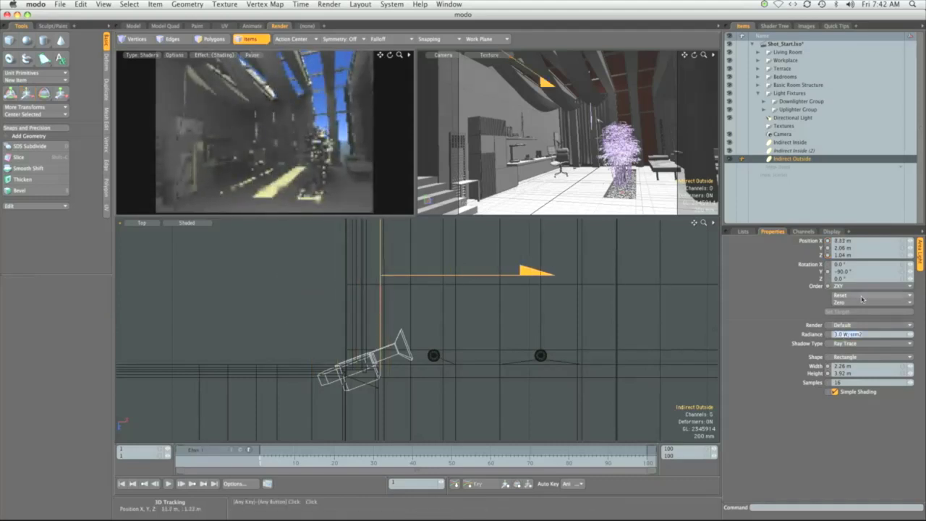
text(1)
key(Return)
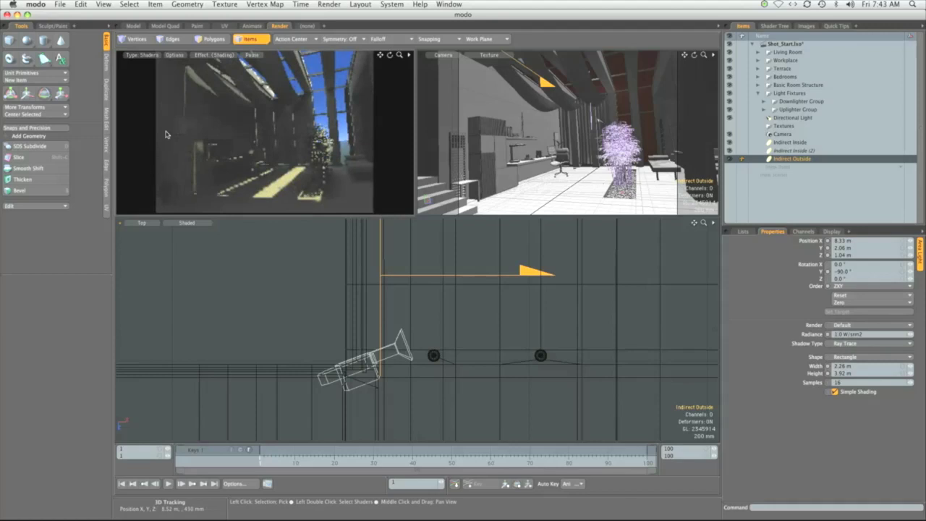
- Group the two Indirect Inside lights and the Indirect Outside light, and name the group Indirect Lights
click(771, 191)
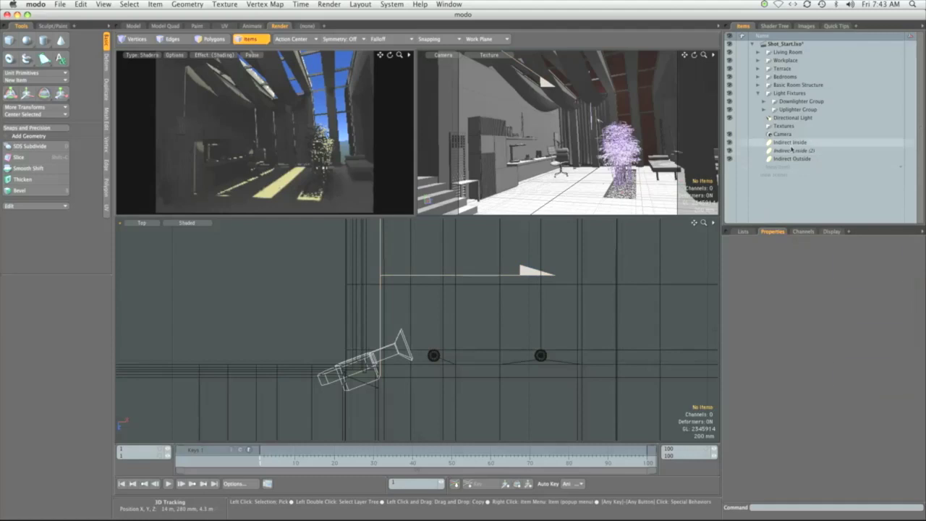
click(791, 143)
shift+click(793, 159)
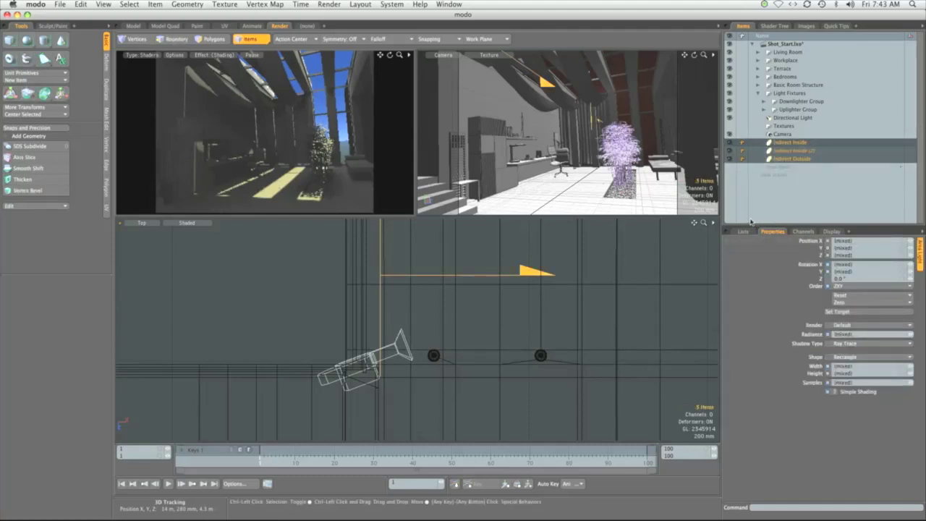
key(ctrl+g)
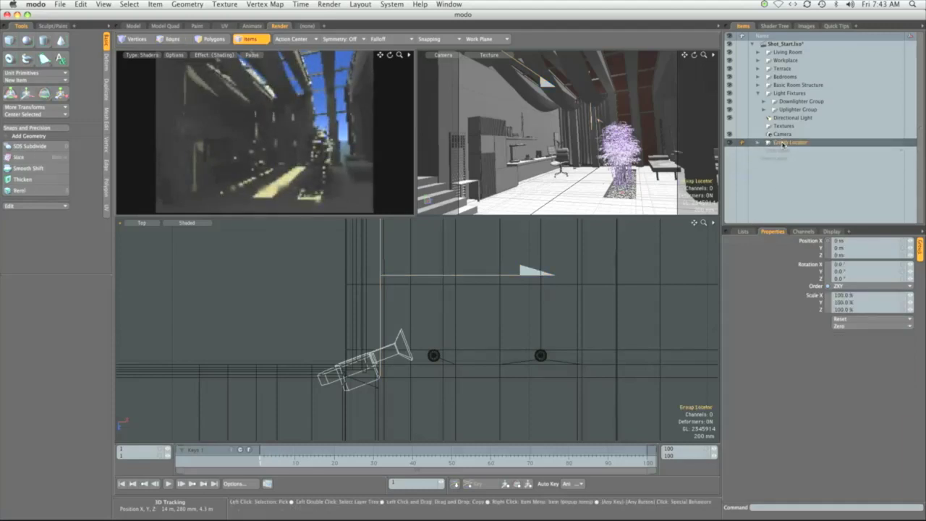
double_click(784, 143)
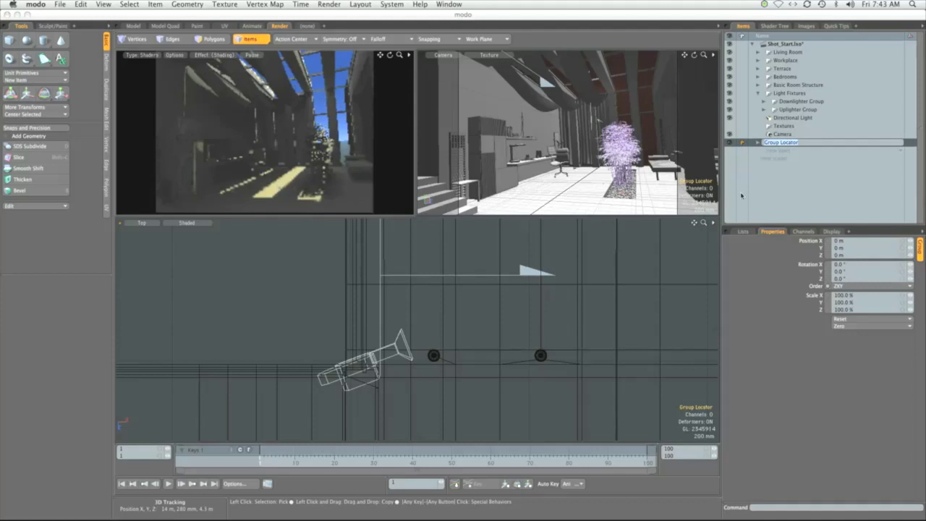
key(BackSpace)
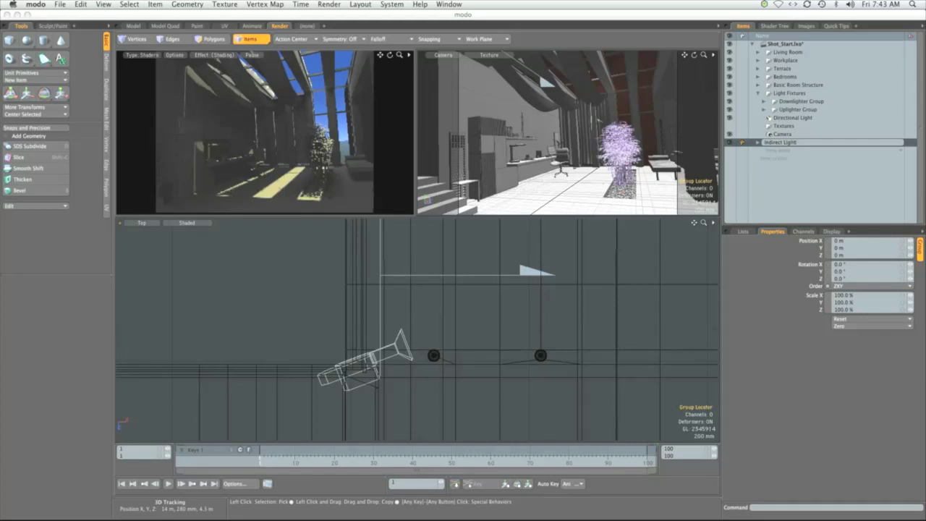
key(Return)
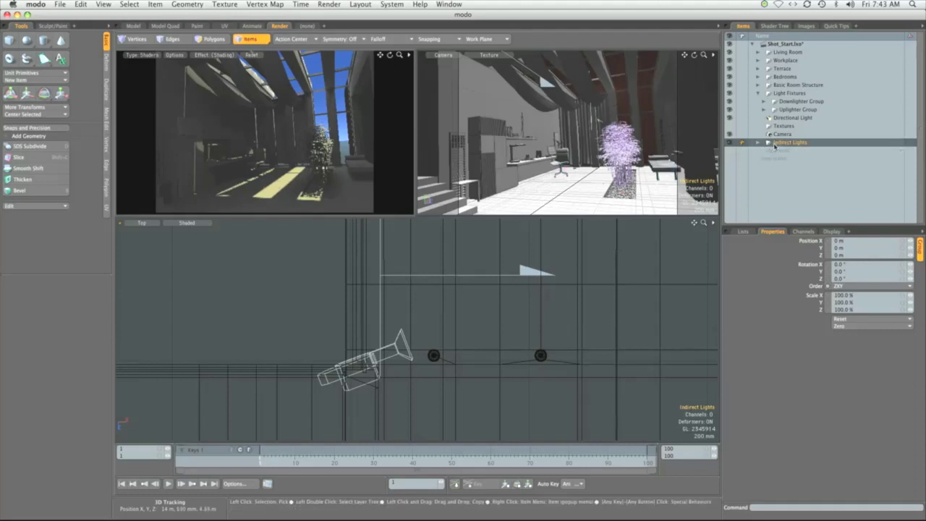
- Collapse Light Fixtures and reorder the item list so Indirect Lights and Textures sit directly below it, above the Directional Light
click(757, 93)
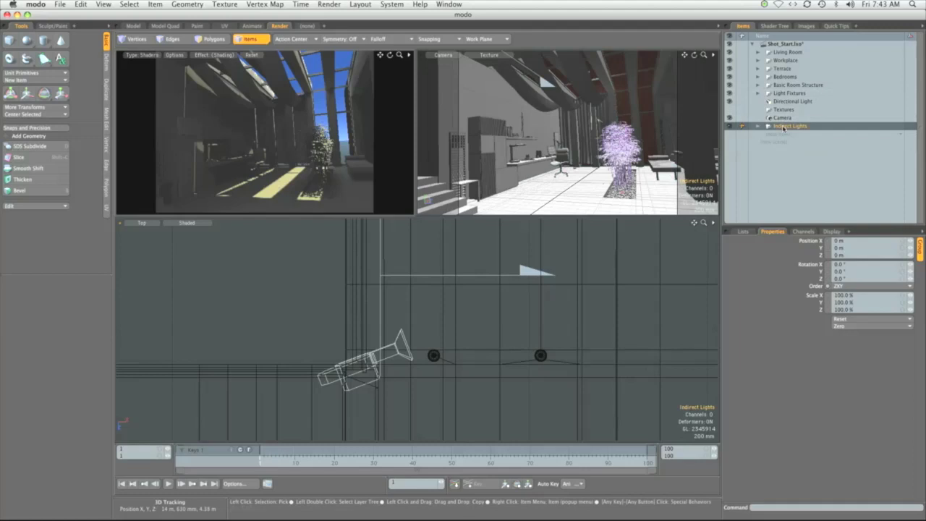
drag(784, 127, 782, 102)
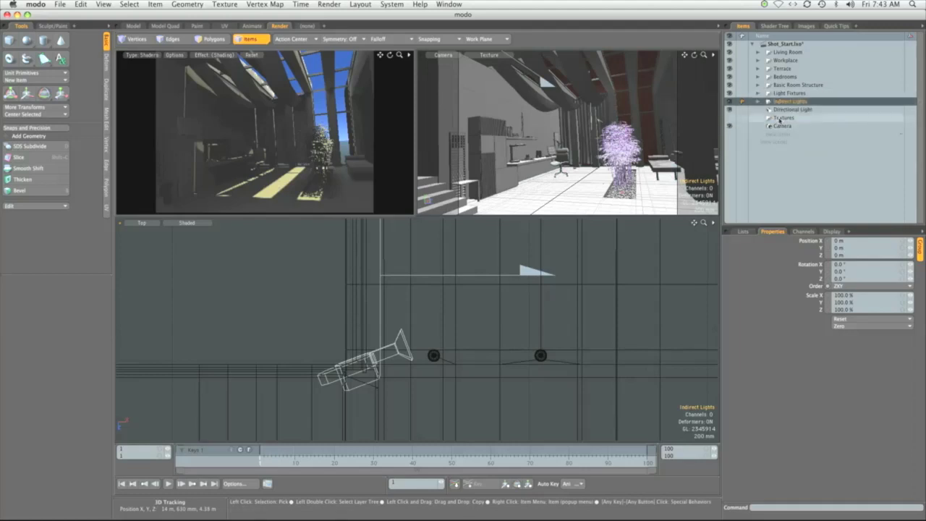
click(779, 109)
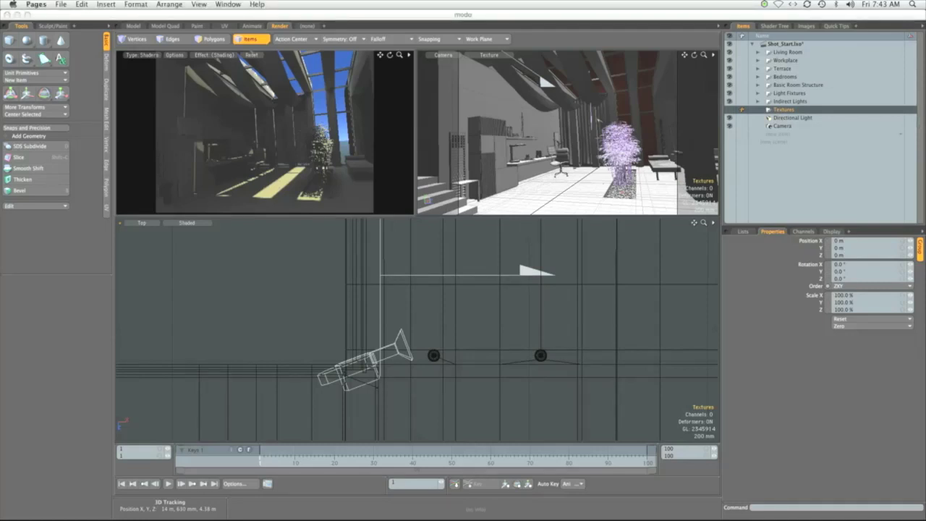
- Enable indirect illumination for the render and set its indirect range, first to 100 mm and finally to 4 m
click(773, 27)
click(774, 27)
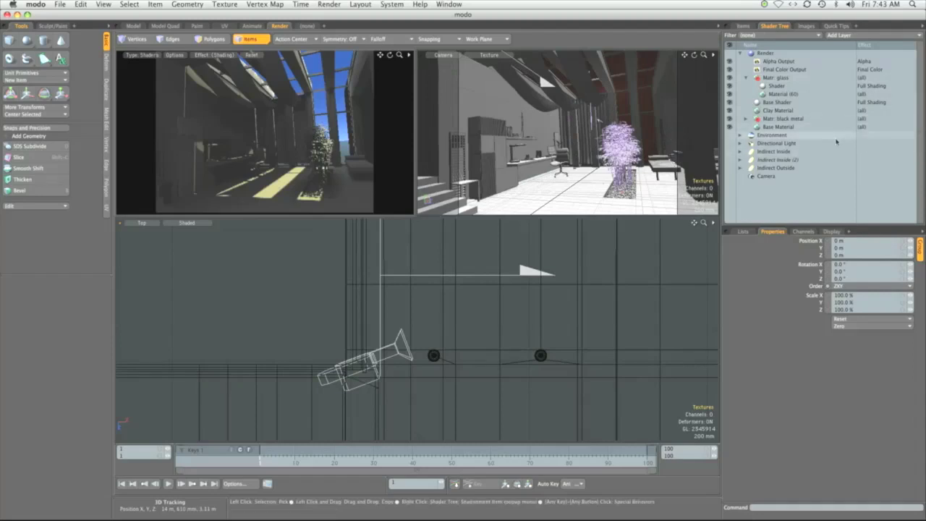
click(765, 53)
click(918, 297)
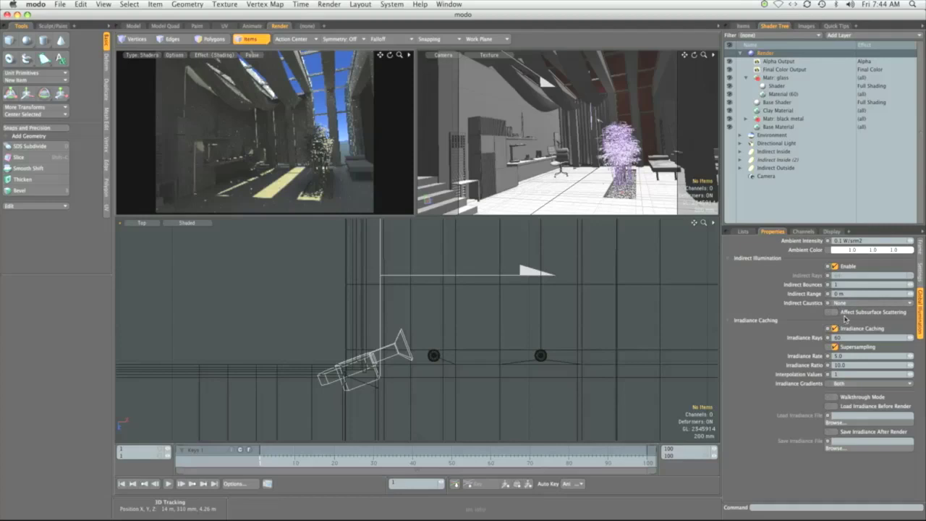
click(848, 294)
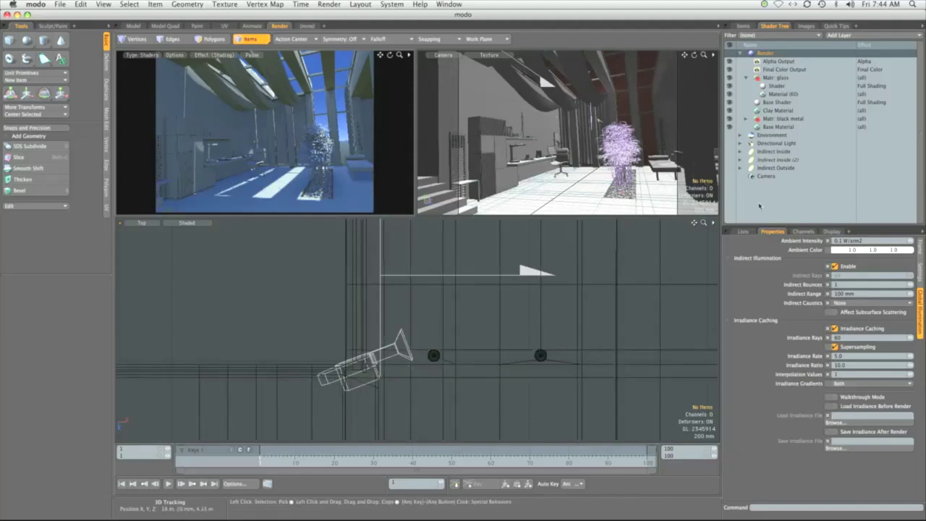
click(844, 294)
text(4)
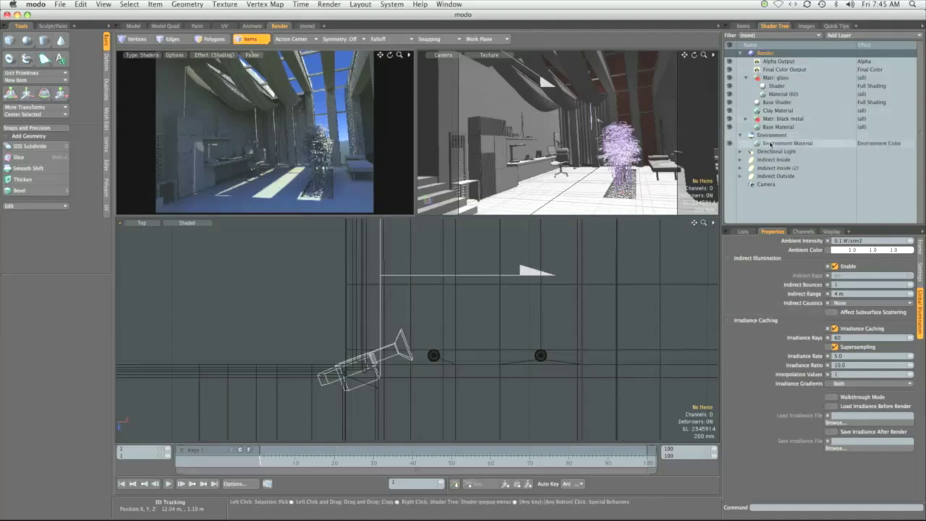
- Set the Environment Material's environment type to Physically-based Daylight
click(740, 136)
click(776, 144)
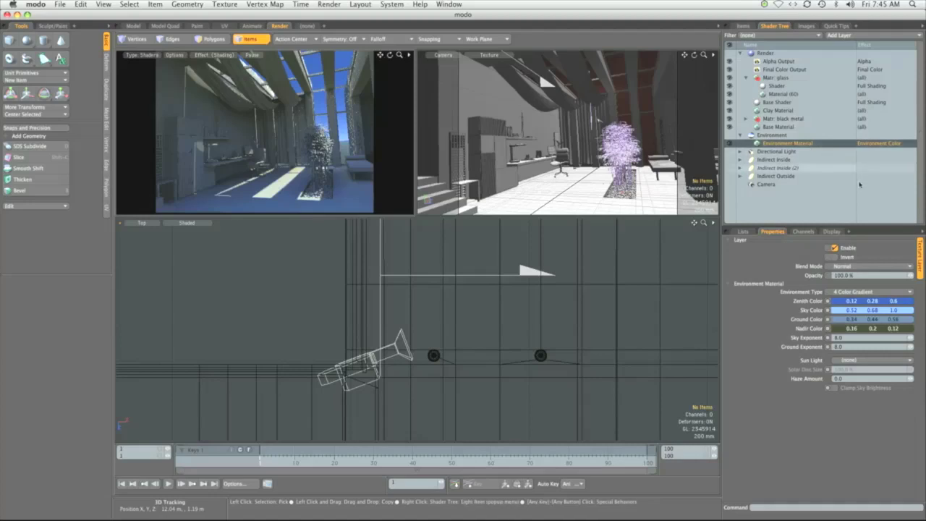
click(849, 293)
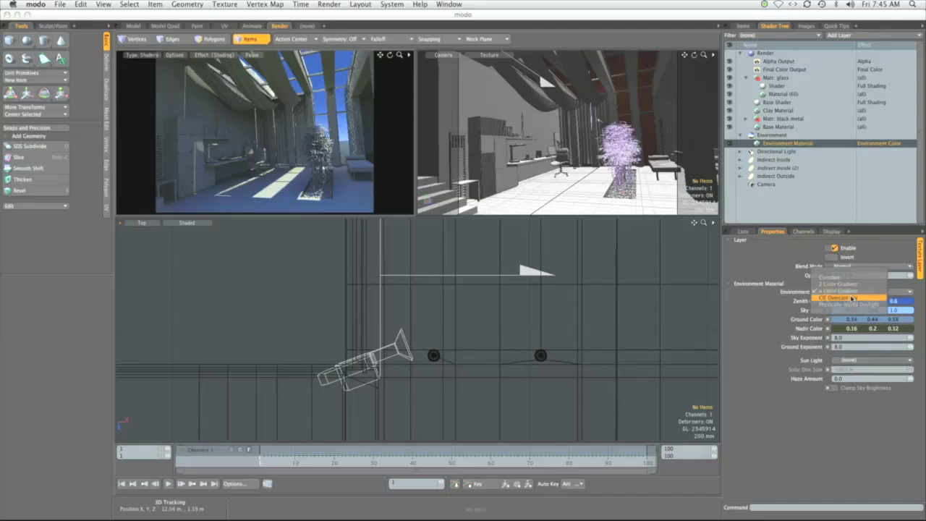
click(850, 304)
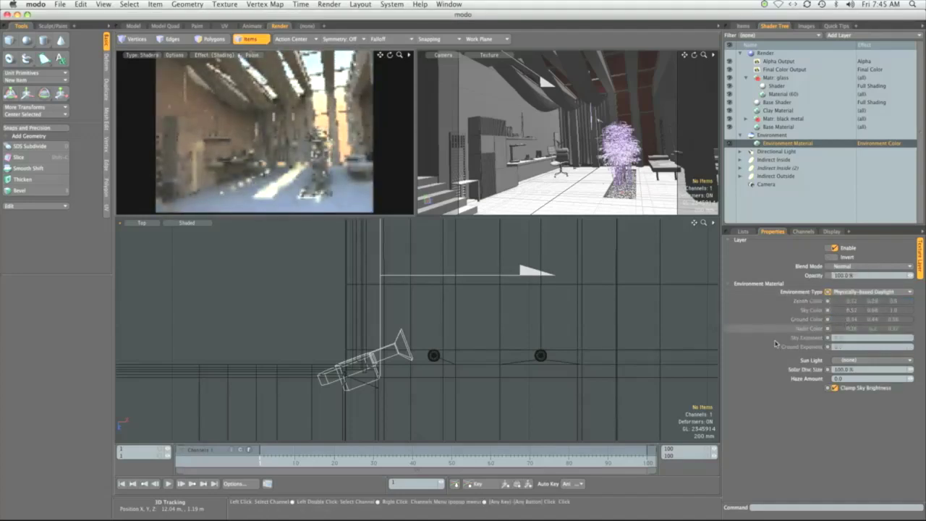
- Assign the Directional Light as the Environment Material's sun light
click(854, 359)
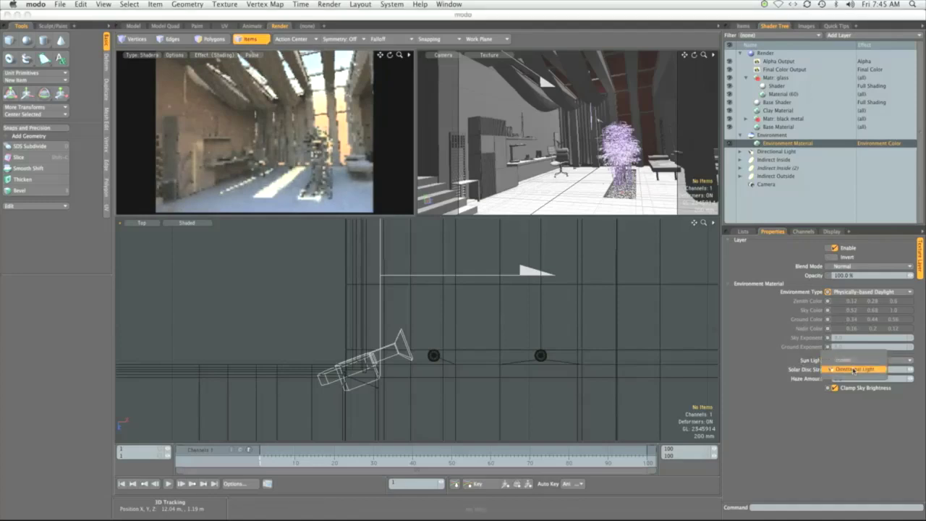
click(853, 369)
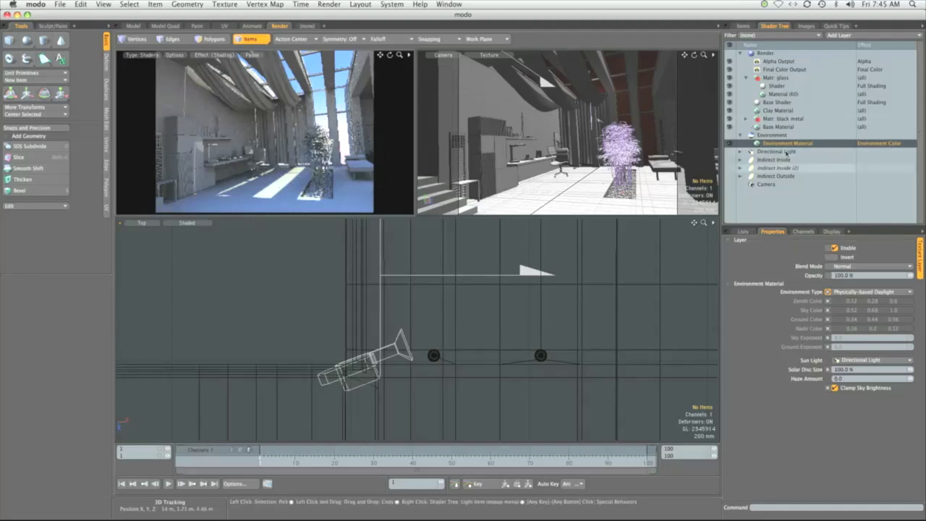
- Turn the render's indirect illumination off and back on to compare its effect in the preview
click(766, 53)
click(919, 309)
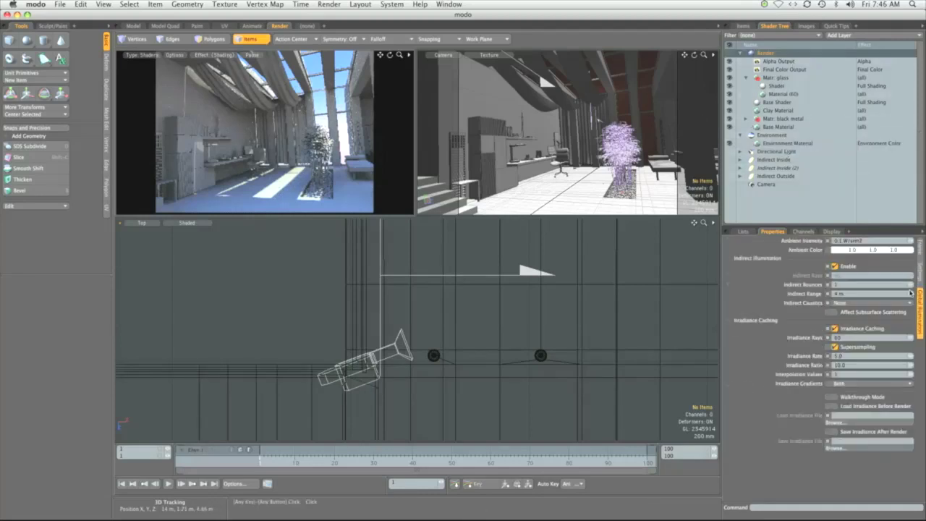
click(845, 268)
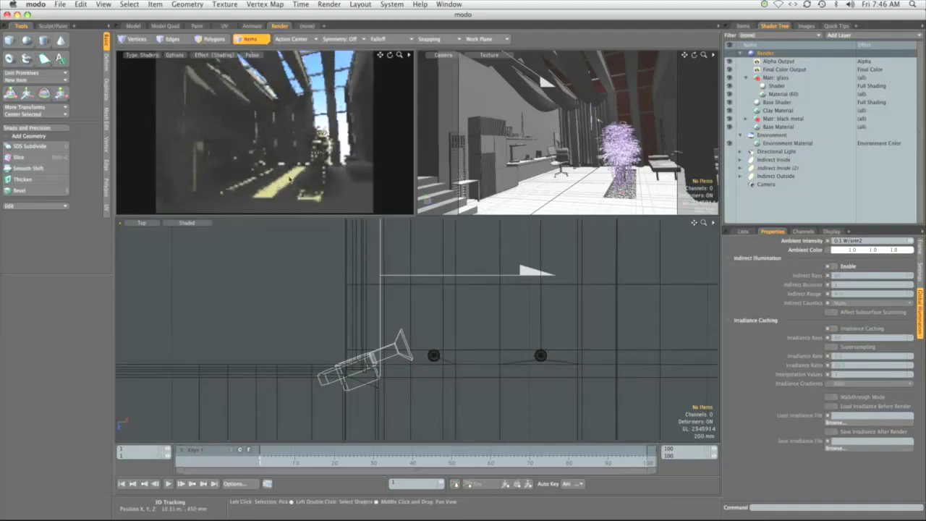
click(848, 267)
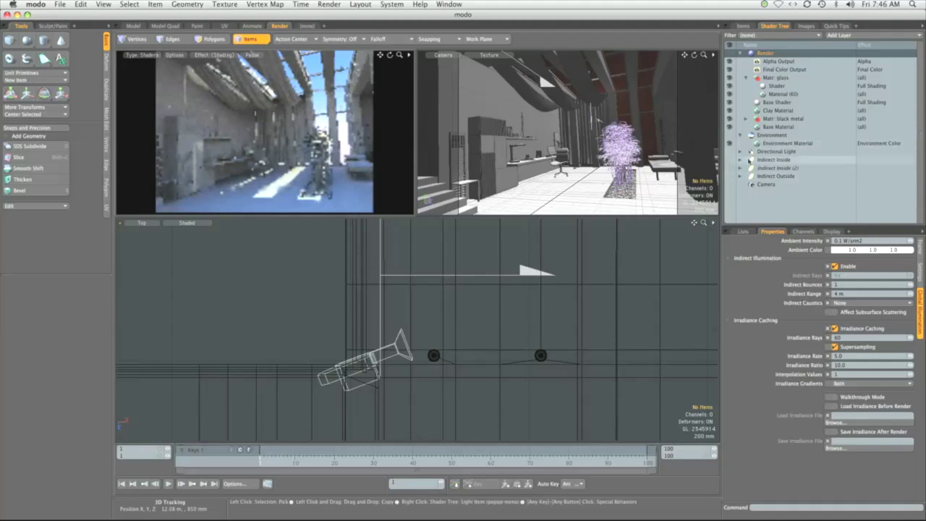
- Set the Indirect Inside light's material to a pale blue colour (0.82, 0.91, 1.0) with Affect Specular at 0%
click(741, 160)
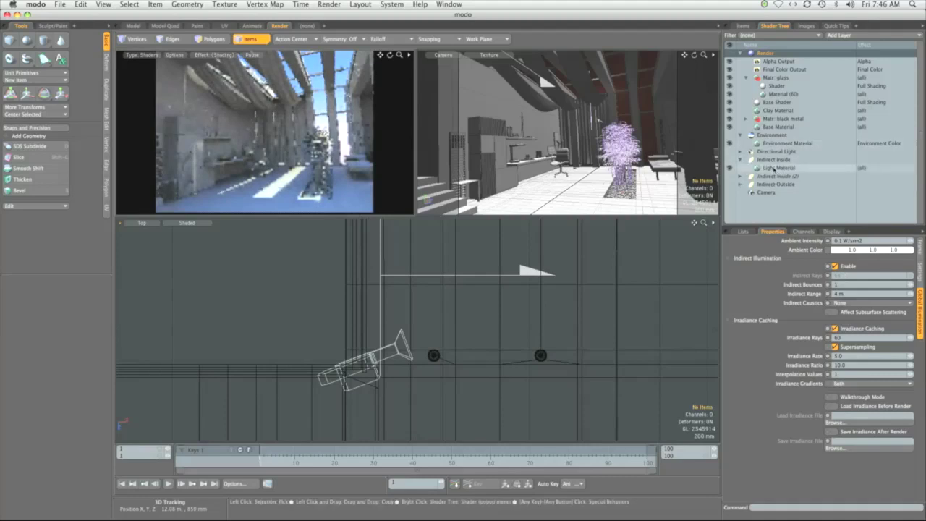
click(774, 168)
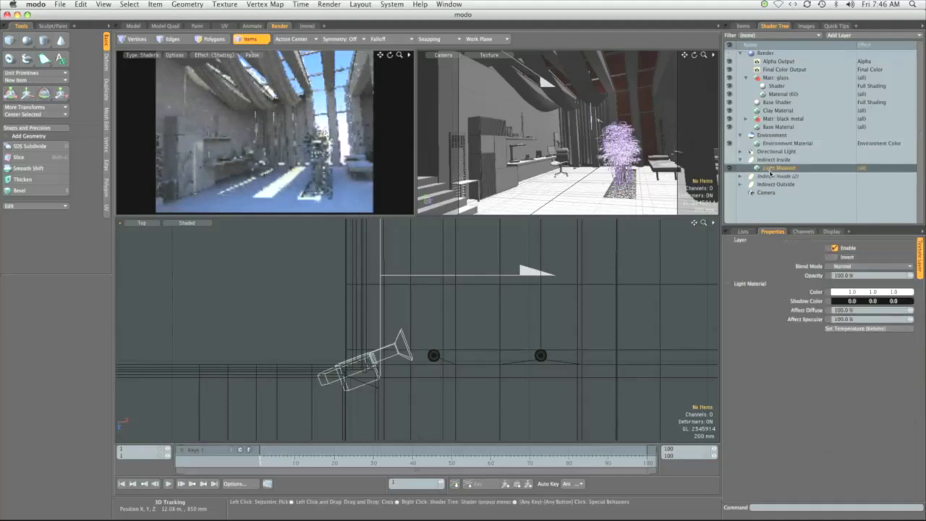
click(834, 292)
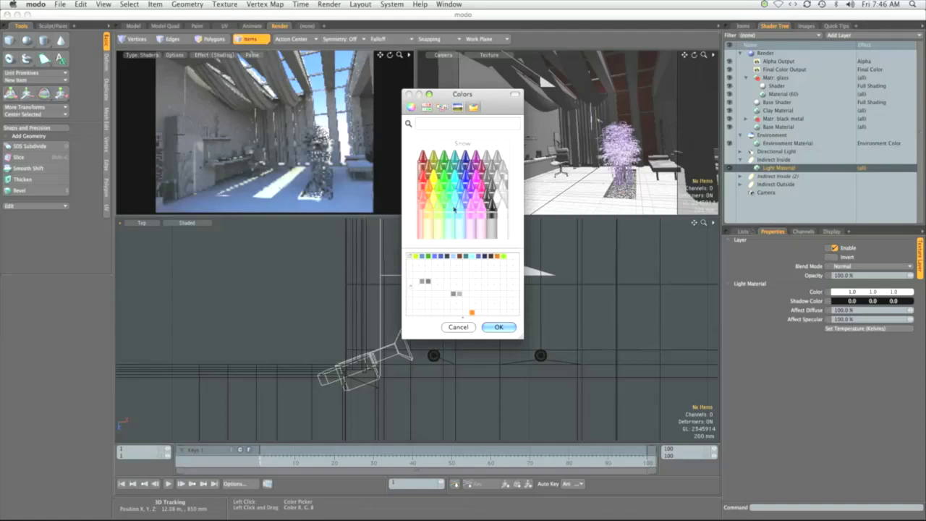
click(461, 216)
click(426, 107)
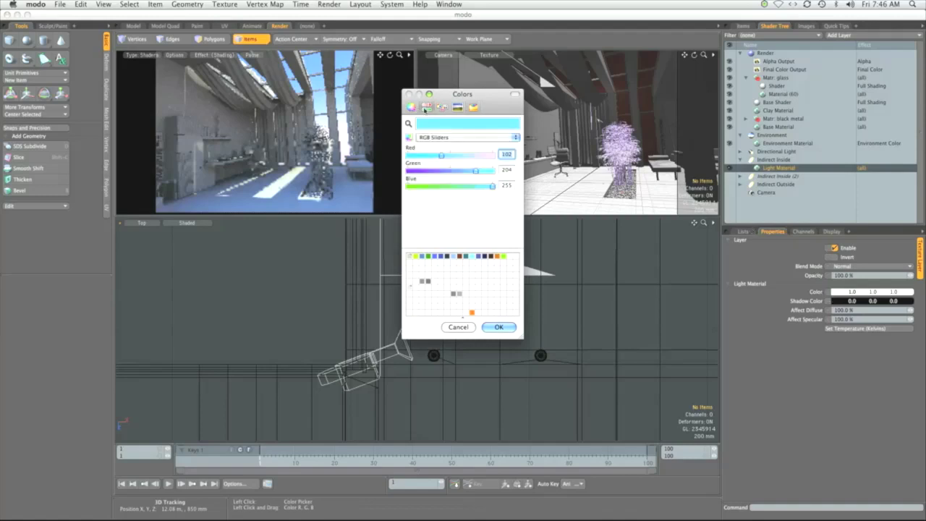
click(410, 107)
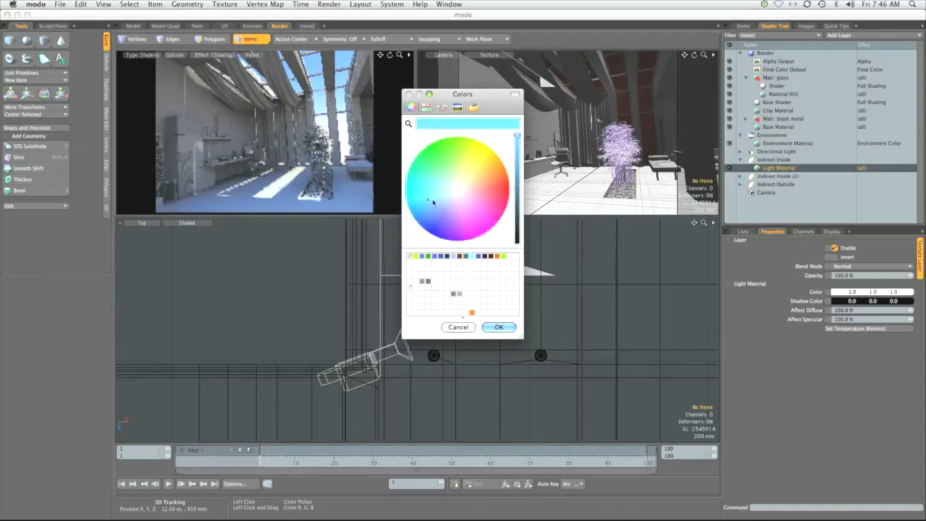
drag(433, 203, 449, 194)
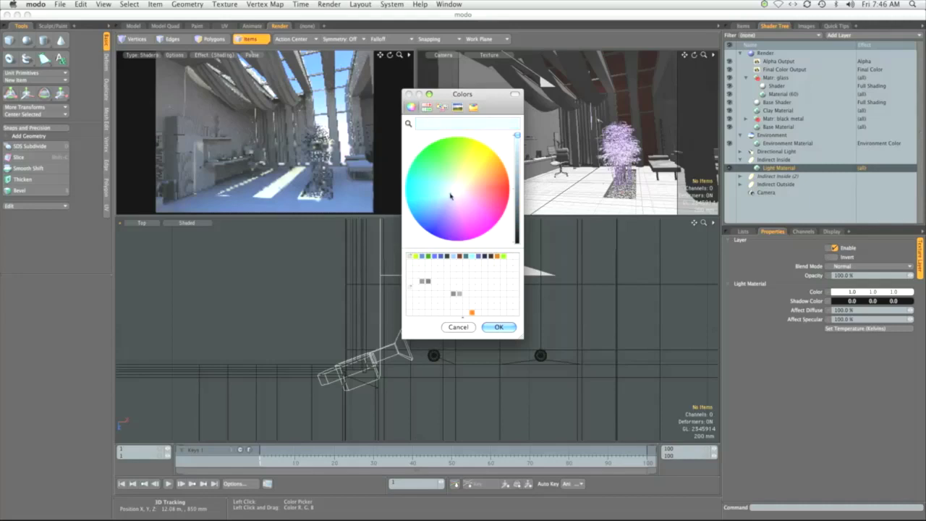
click(499, 328)
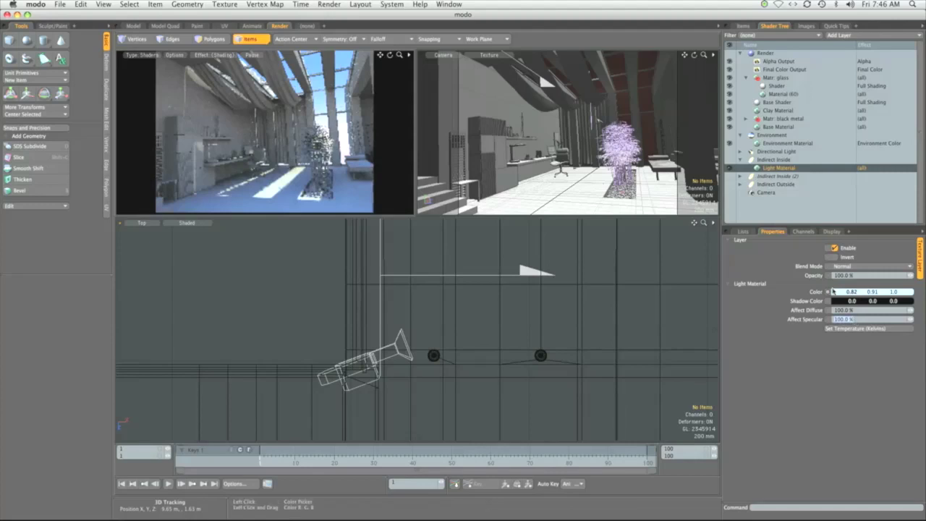
text(0)
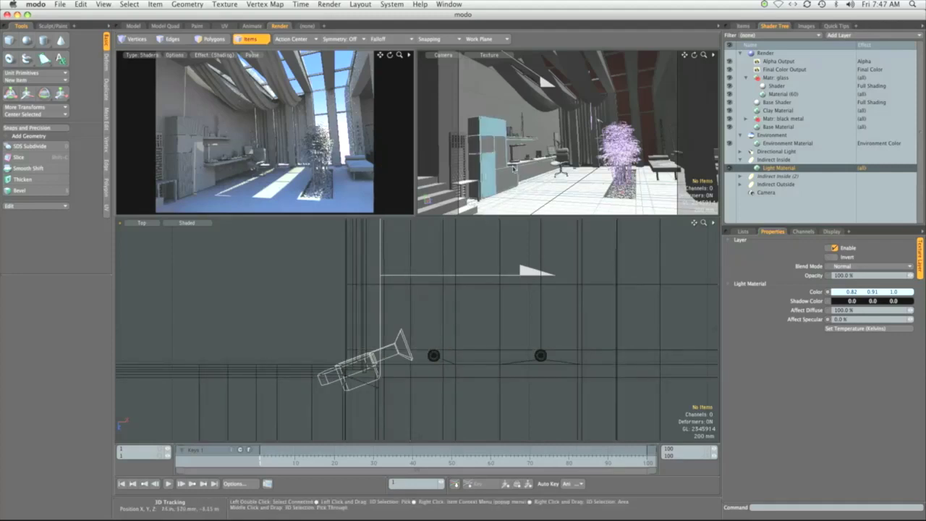
- Set the Final Color Output's gamma to 2
click(769, 70)
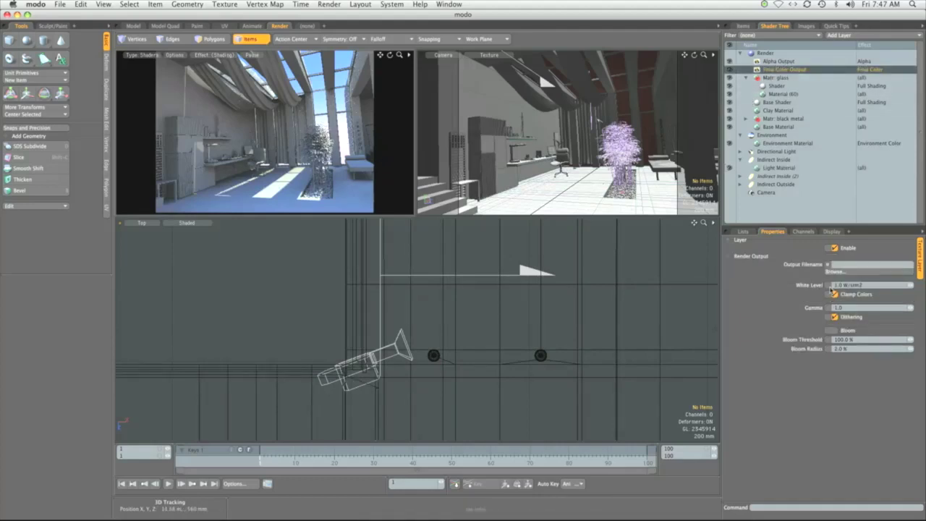
click(848, 310)
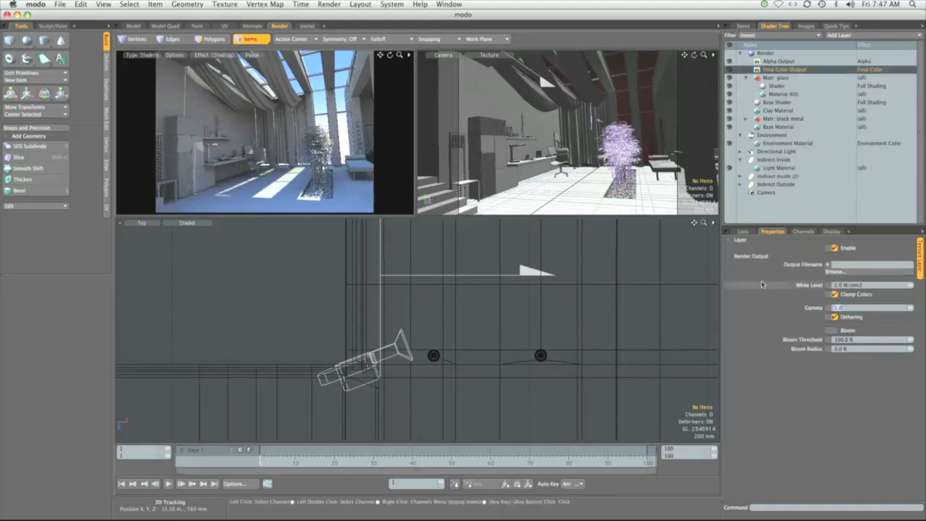
text(2)
key(Return)
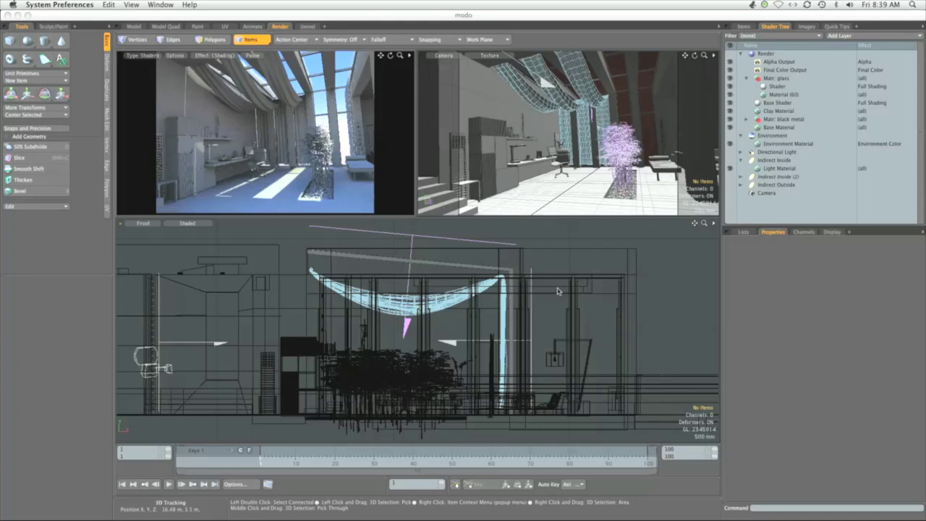
- Move the Indirect Inside (2) area light down towards the roof, to about X 15.49 m, Y 4.63 m
click(569, 272)
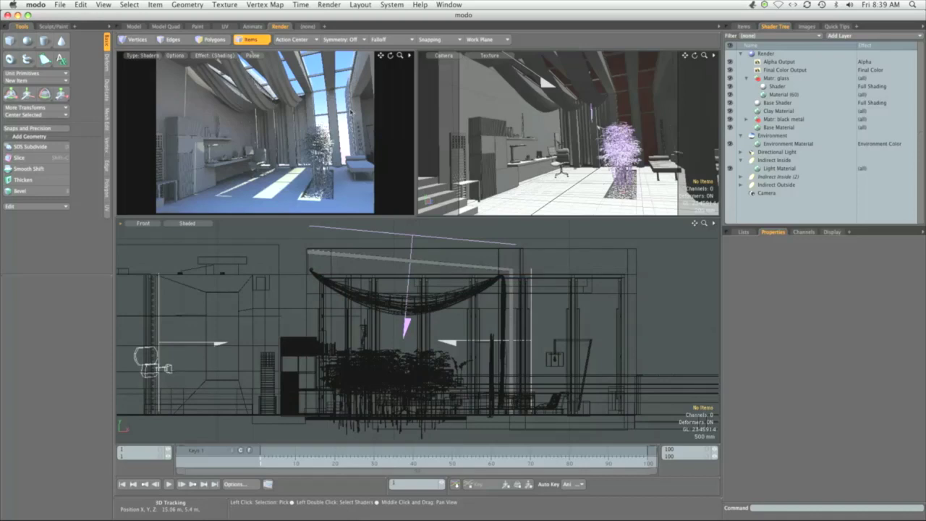
click(474, 241)
key(w)
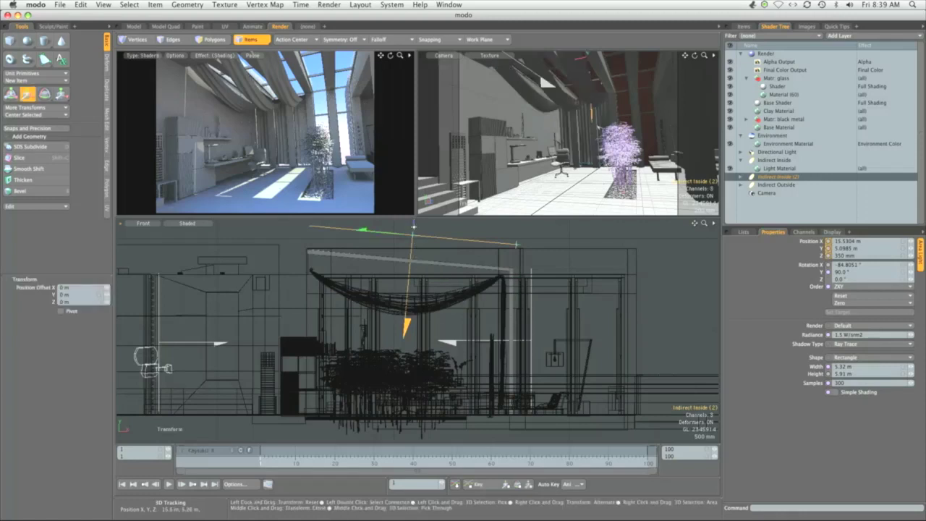
drag(414, 225, 413, 243)
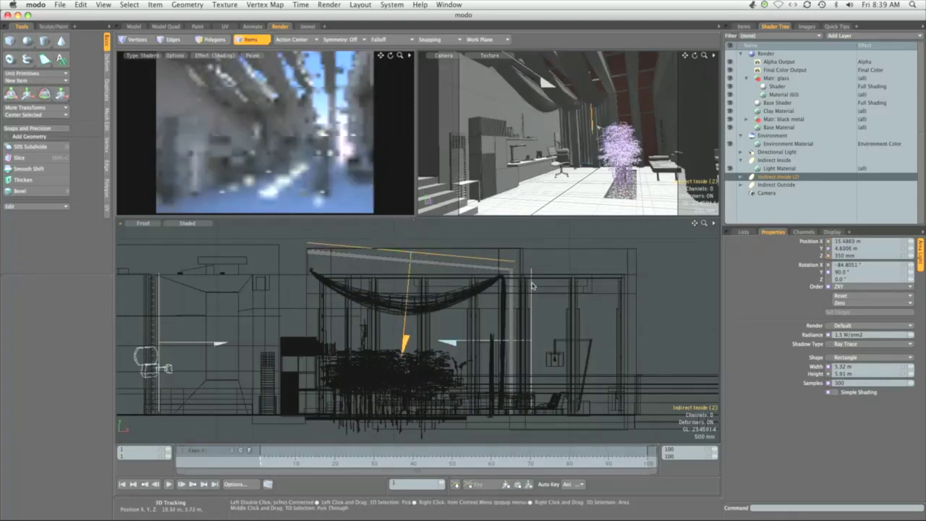
- Move the Indirect Inside area light inward against the window wall, to about X 18.56 m
click(532, 329)
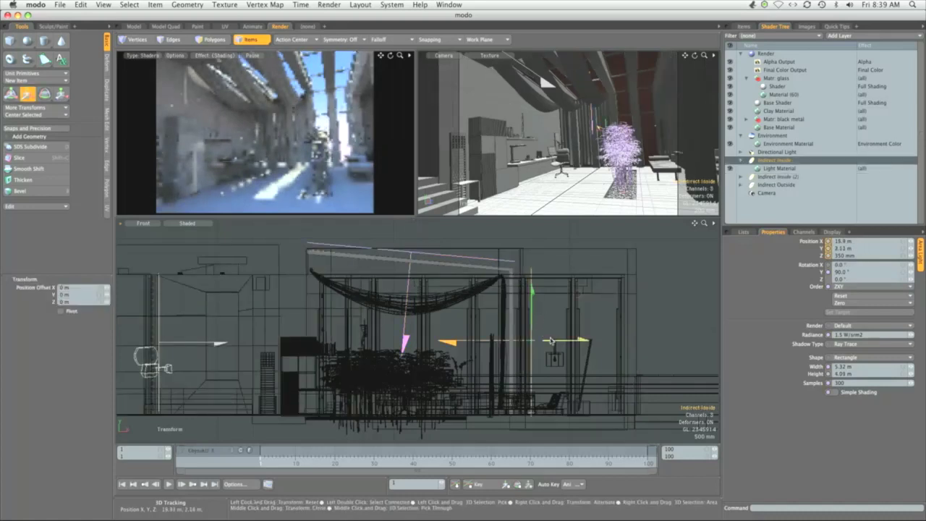
drag(542, 333, 530, 334)
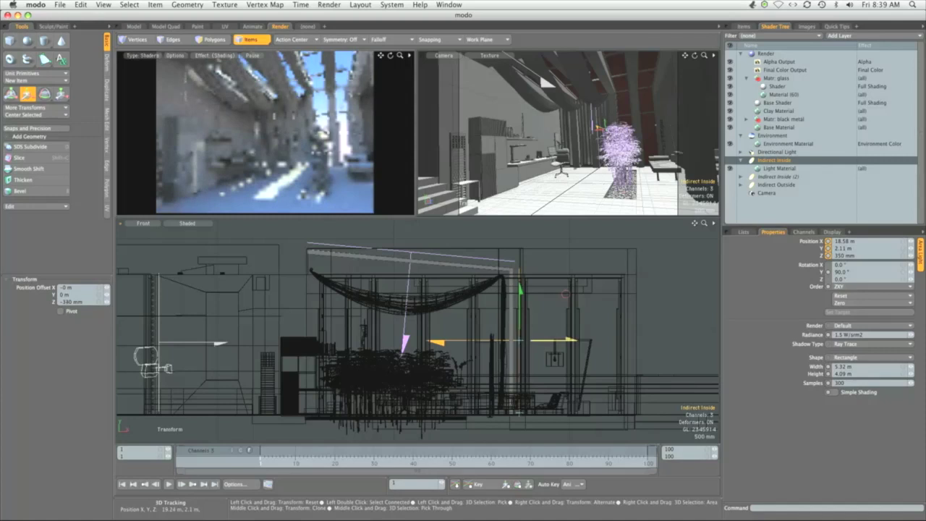
key(space)
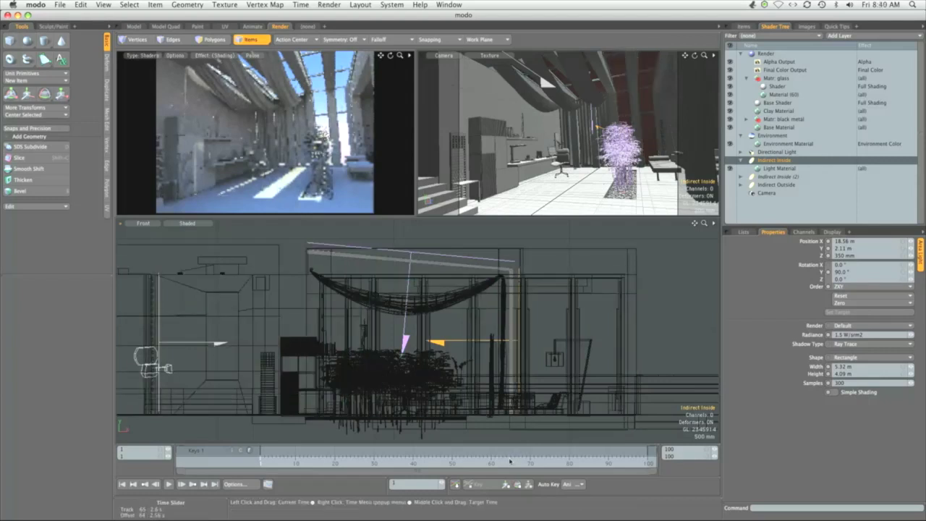
- Switch the large viewport to Perspective and examine the loft's glazed end and roof frame with nothing selected
key(ctrl)
key(ctrl+space)
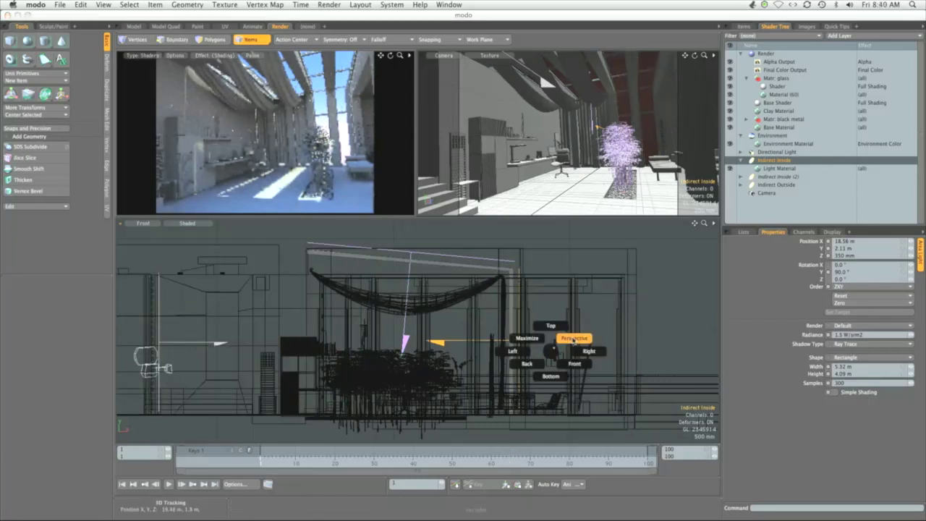
click(527, 304)
alt+drag(527, 304, 389, 303)
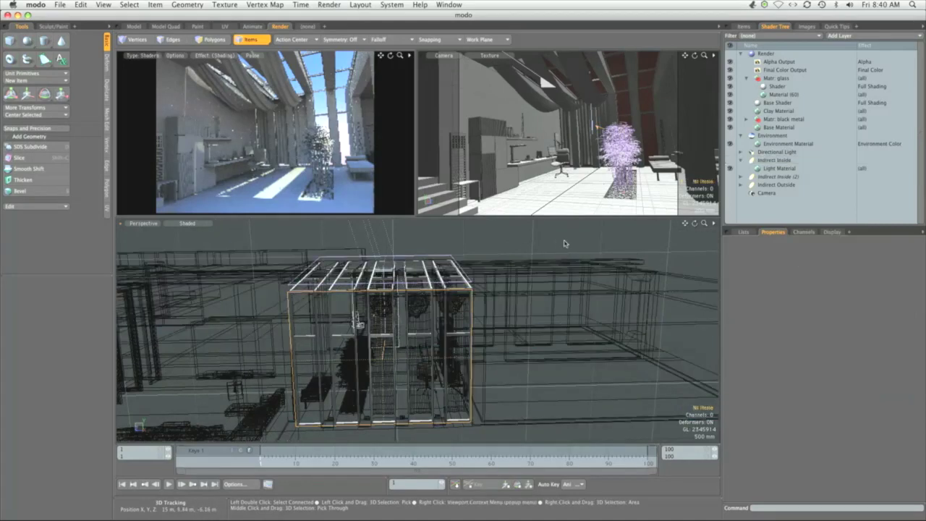
click(486, 243)
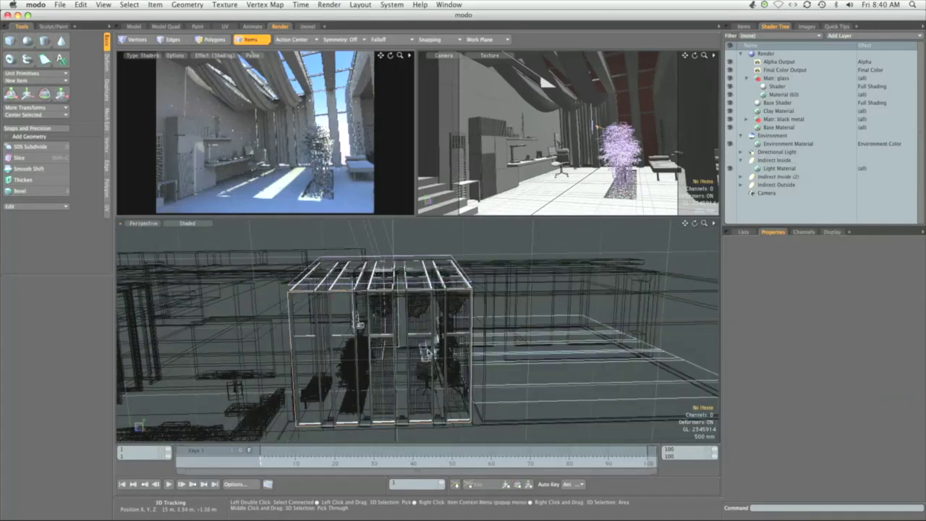
- Set the colour of the Indirect Outside light's material to a pale blue (0.8, 0.91, 1.0)
click(739, 184)
click(765, 187)
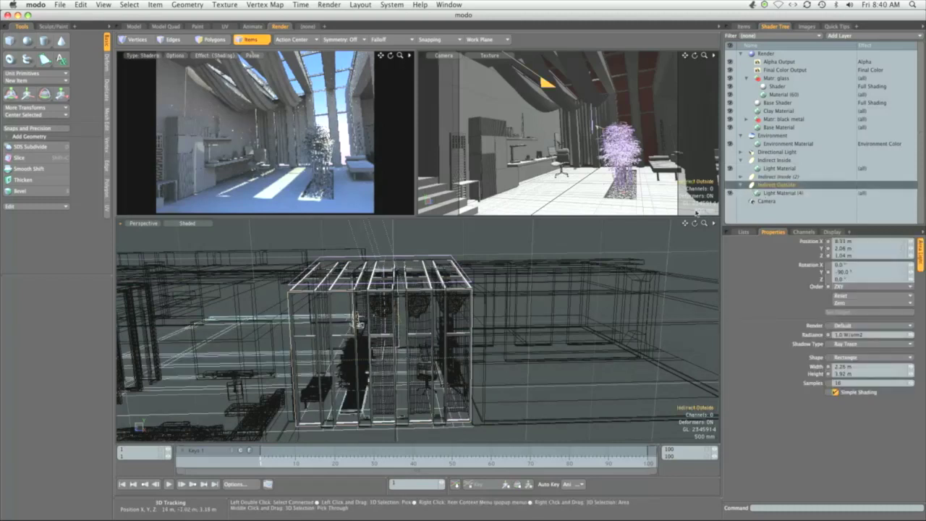
click(771, 193)
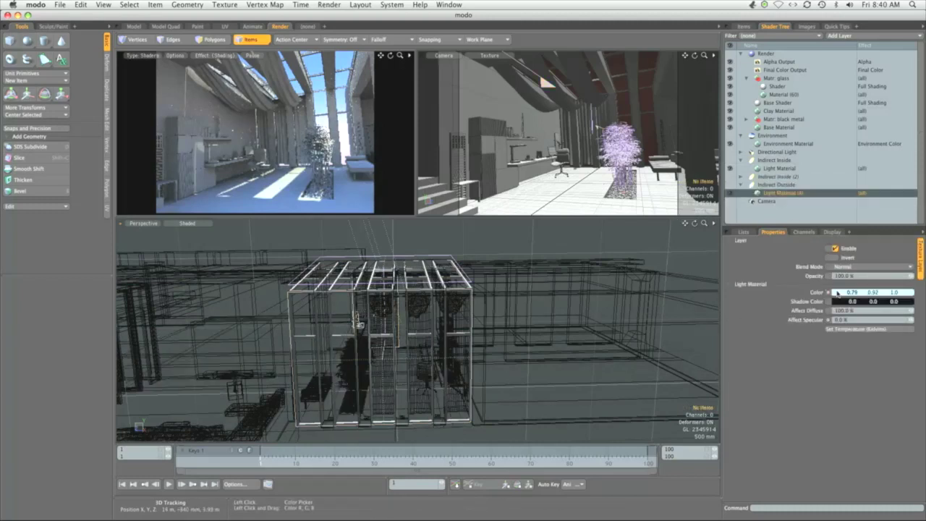
click(828, 292)
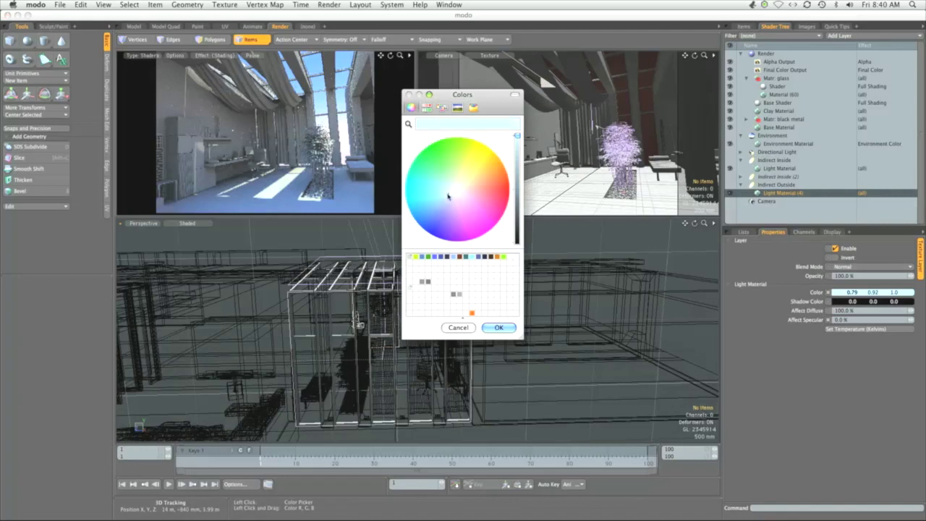
click(498, 328)
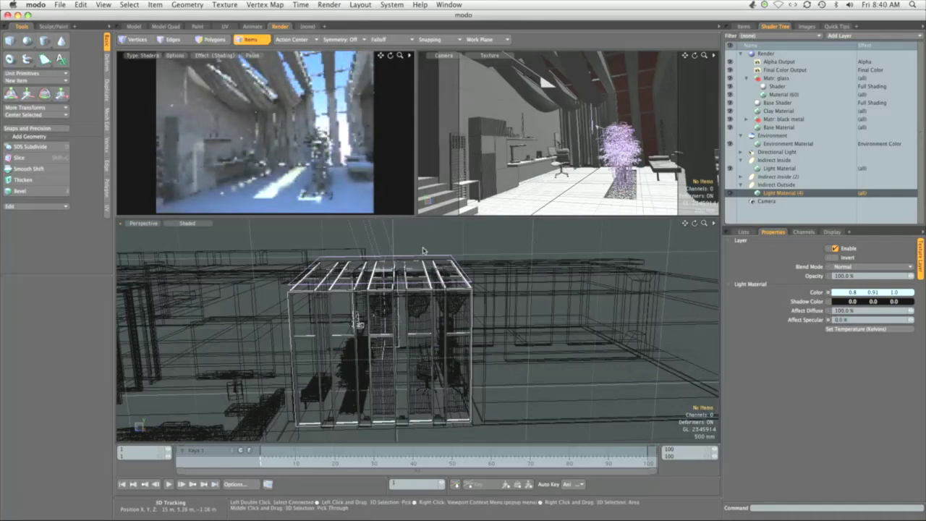
- Save the scene under the existing file name Shot_LightBlocking.lxo in the Architectural_Series folder, replacing that file
key(shift)
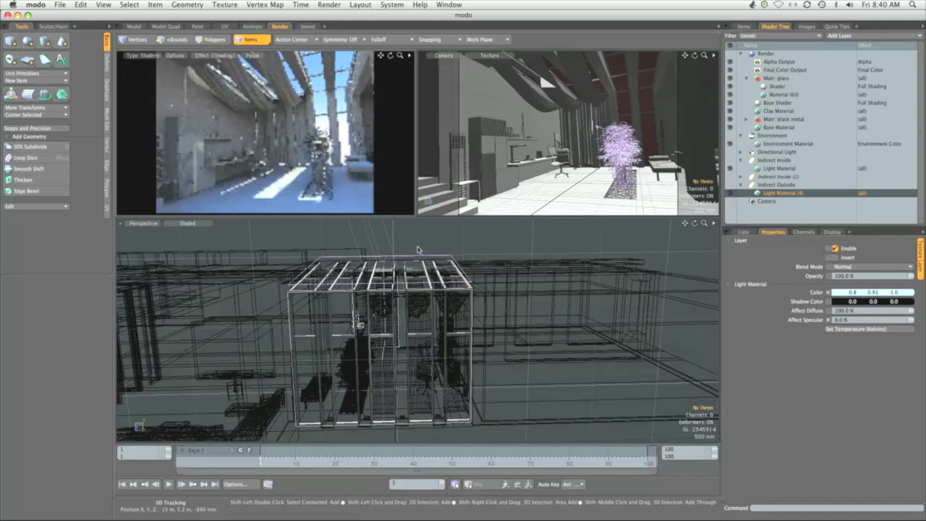
key(super+shift+s)
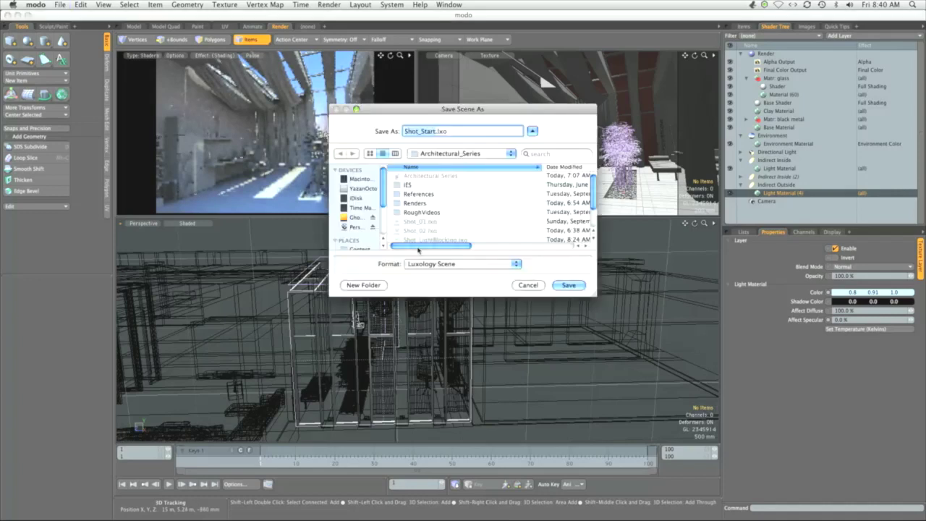
click(433, 240)
click(567, 286)
click(537, 174)
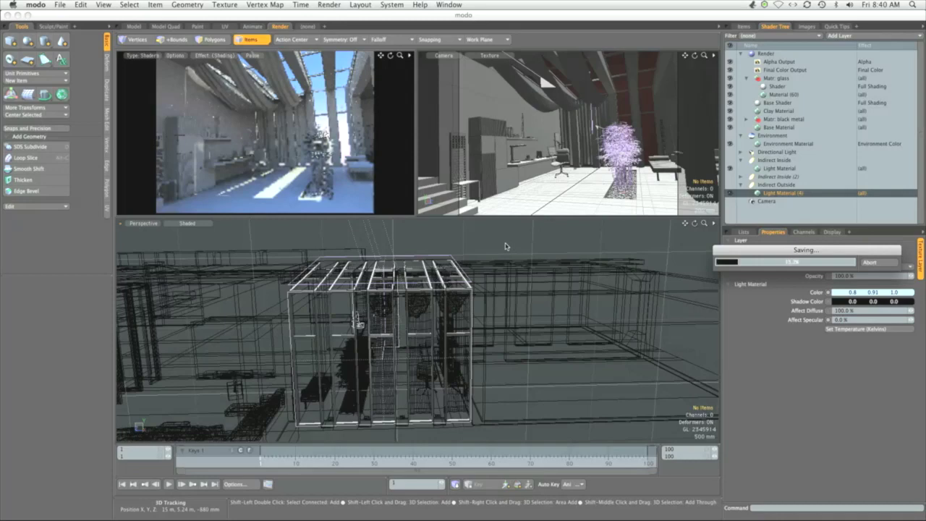
- Start a full render of the scene
click(329, 5)
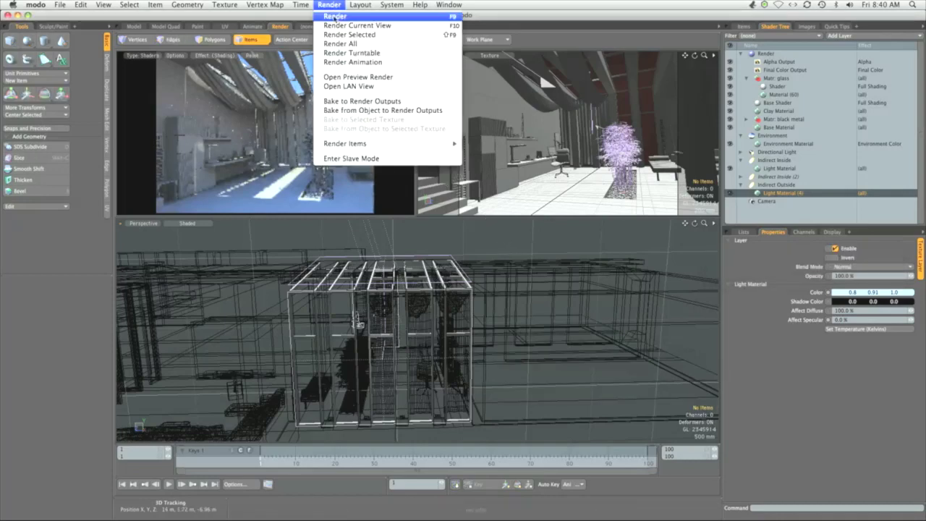